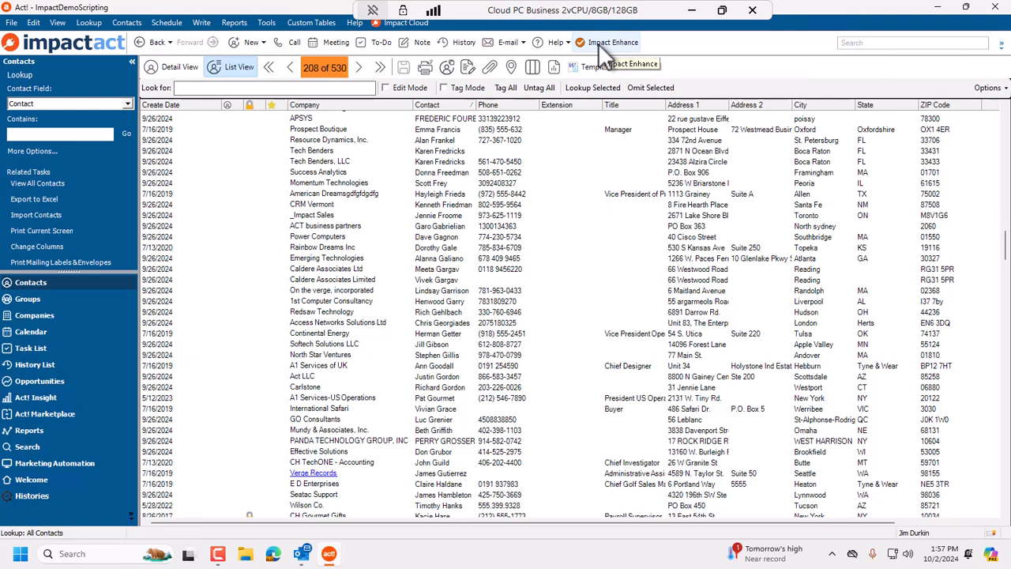
# Turn on Impact Enhance for the contact list.
pyautogui.click(598, 43)
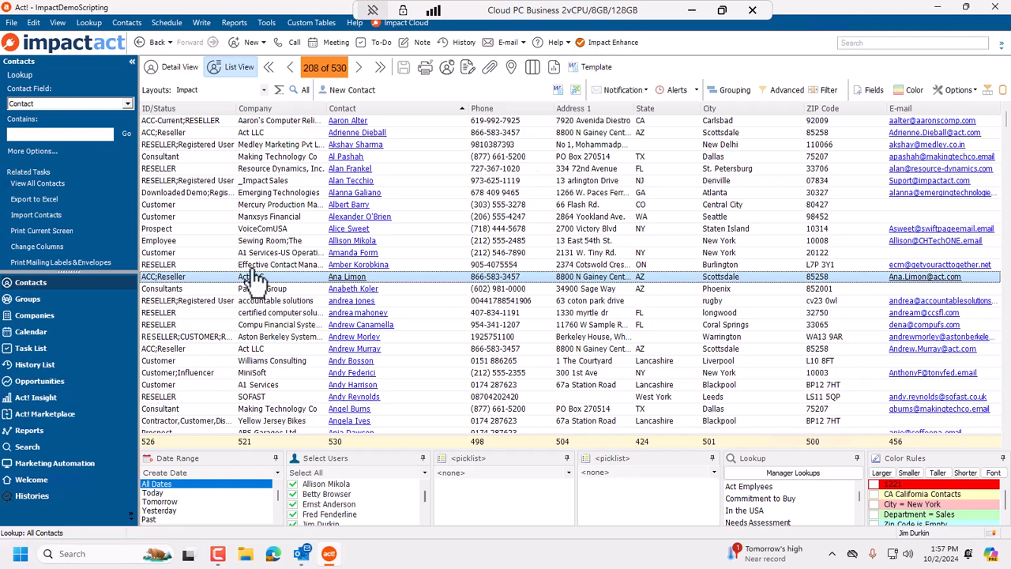
# Switch the contact list to the Default layout and widen the Create Date column.
pyautogui.click(264, 89)
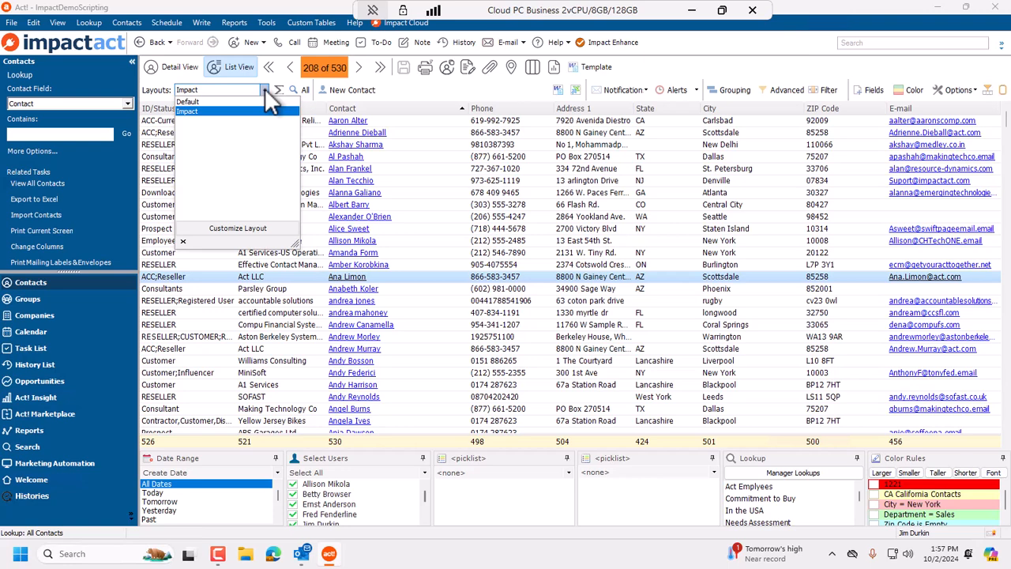
pyautogui.click(233, 102)
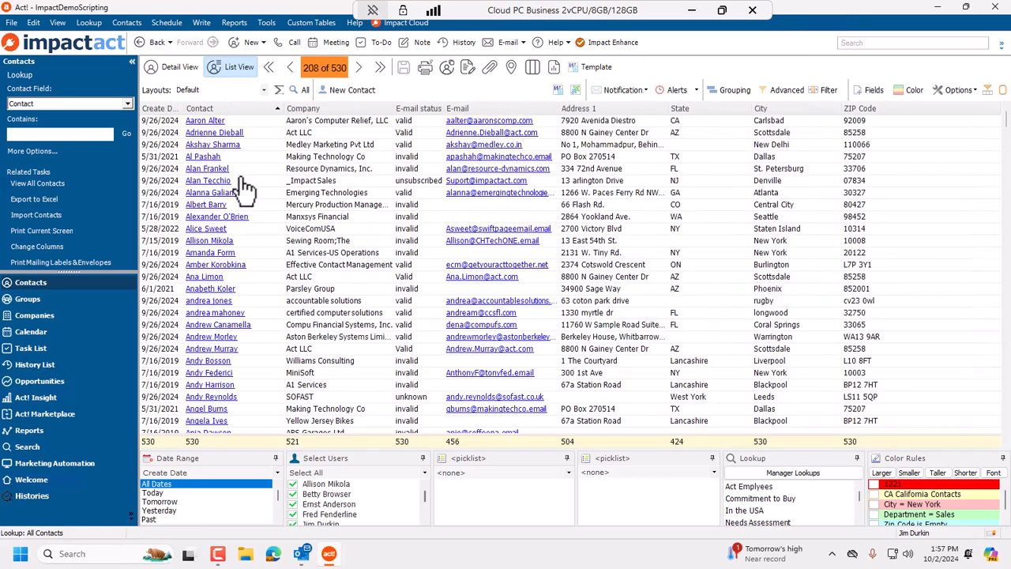
pyautogui.moveTo(184, 108); pyautogui.dragTo(226, 190)
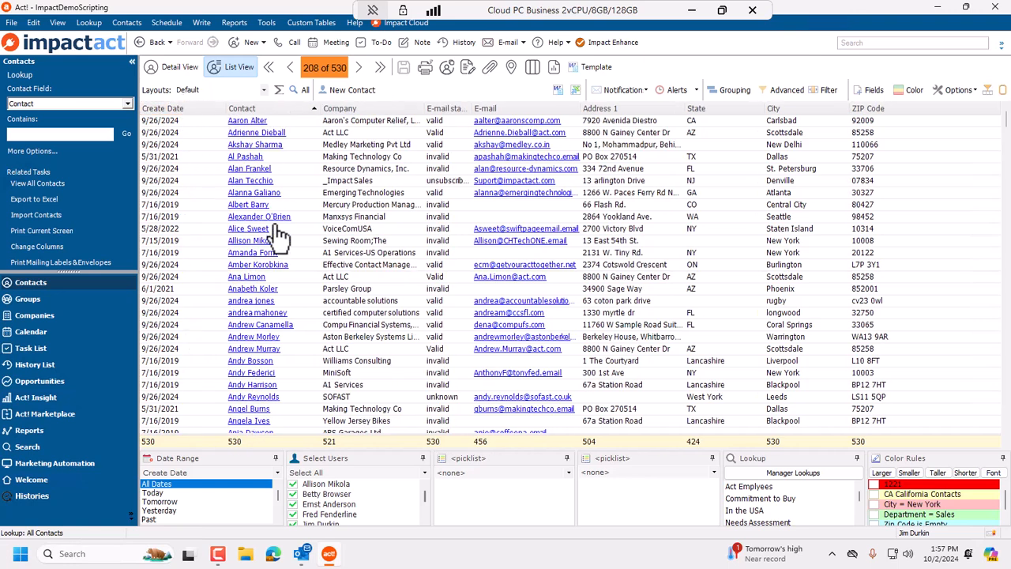
# Switch back to the Impact layout and remove its ZIP Code and E-mail columns, saving the layout.
pyautogui.click(264, 90)
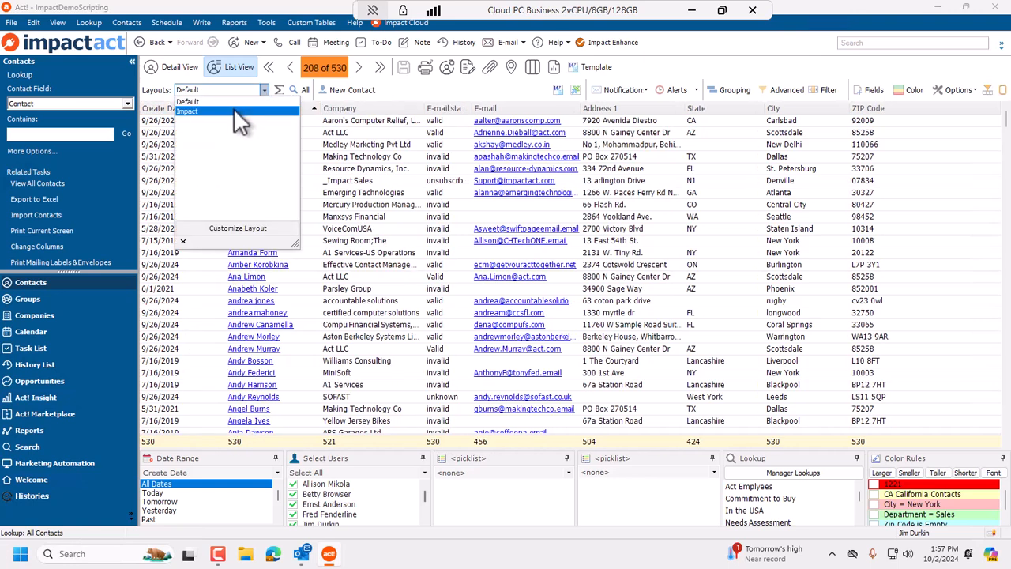
pyautogui.click(233, 107)
pyautogui.click(264, 90)
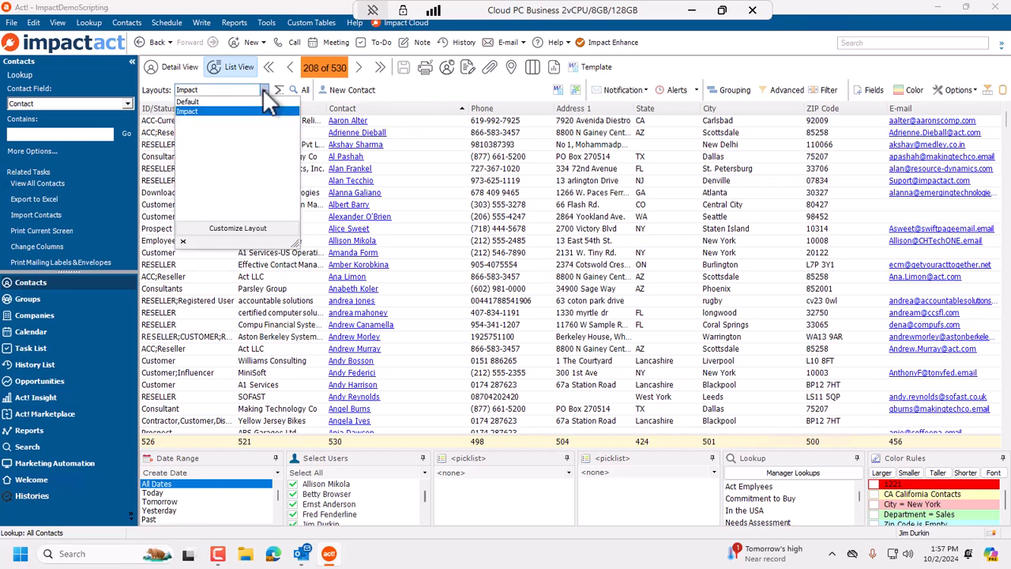
pyautogui.click(246, 229)
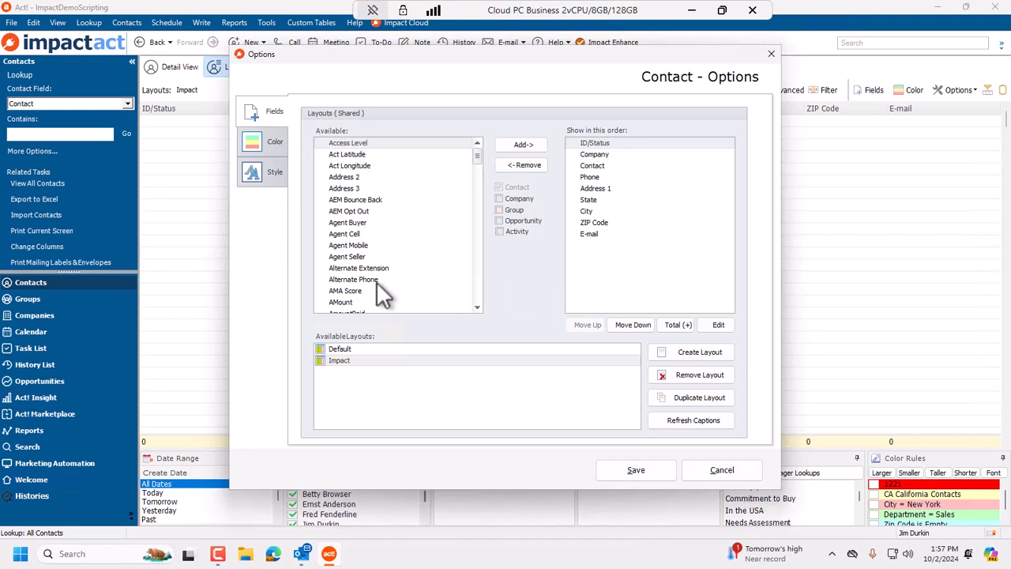
pyautogui.scroll(-2, 376, 281)
pyautogui.doubleClick(613, 223)
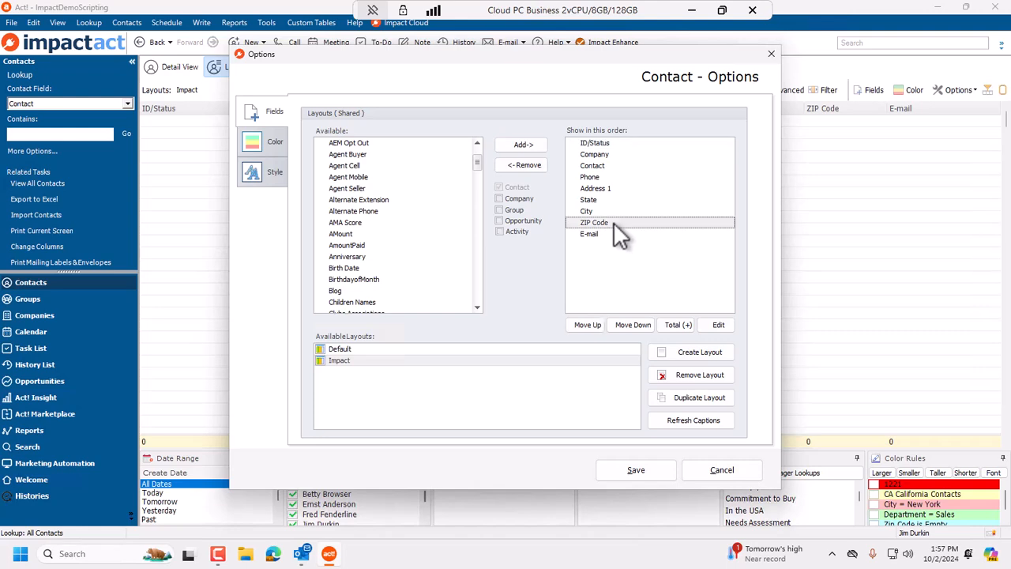
pyautogui.doubleClick(612, 223)
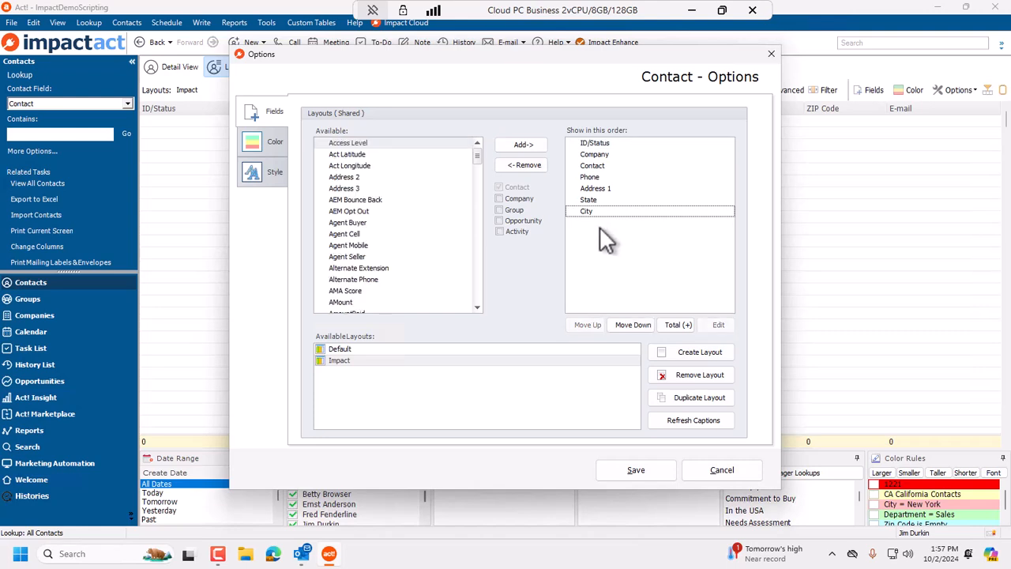
pyautogui.click(636, 471)
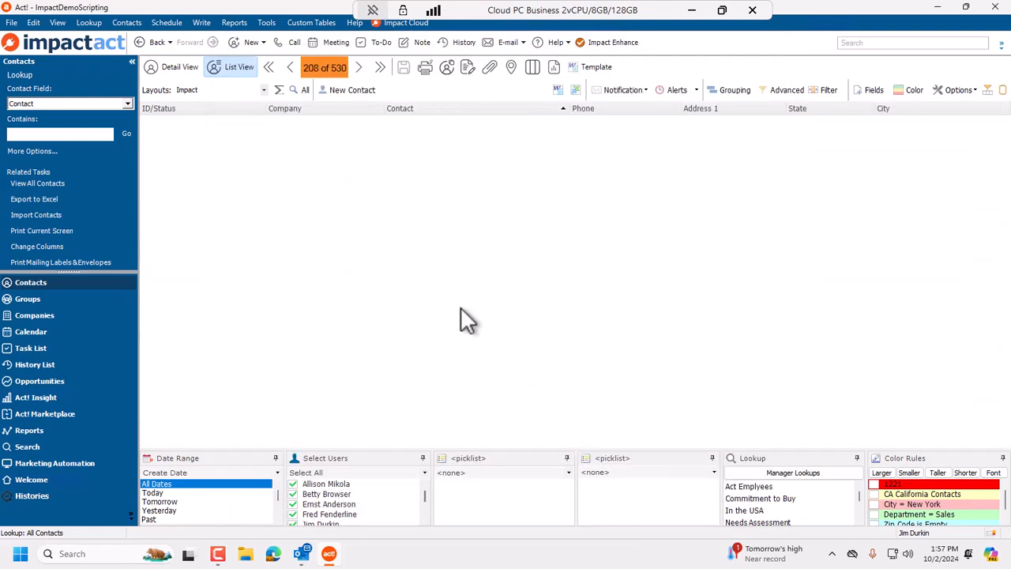
# Compare the Default layout with the Impact layout by switching between them.
pyautogui.click(229, 91)
pyautogui.click(233, 104)
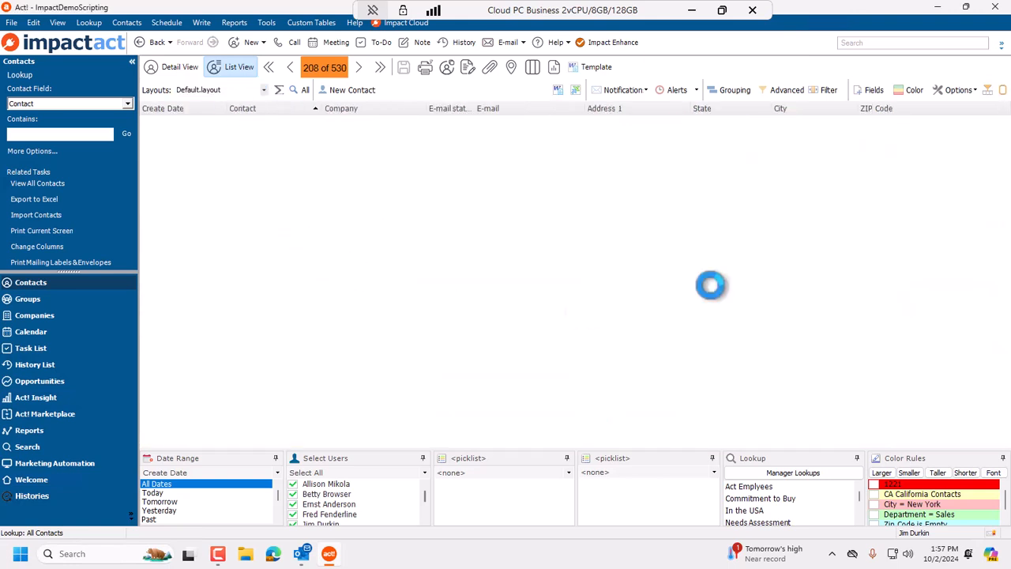
pyautogui.click(266, 90)
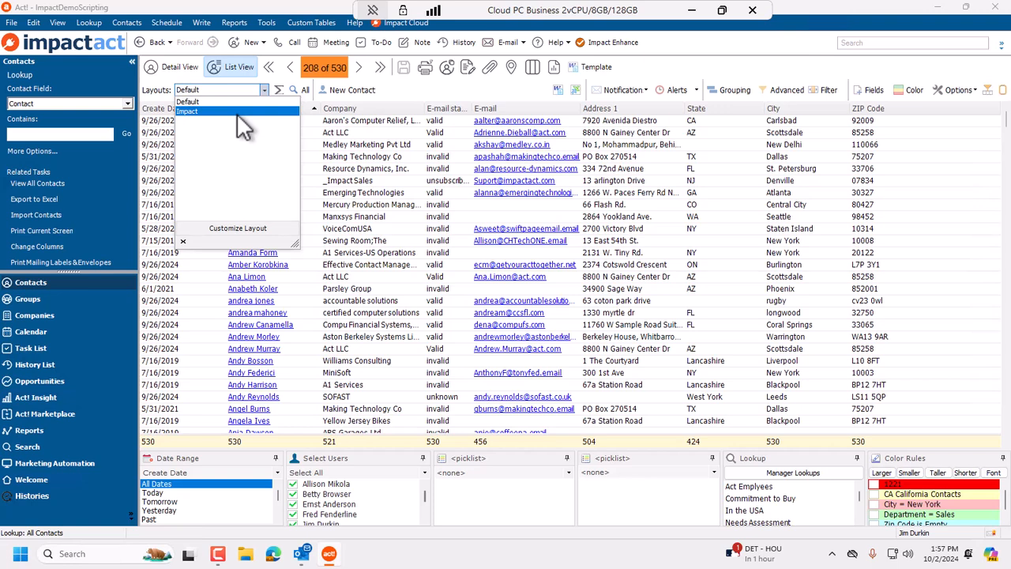
pyautogui.click(236, 112)
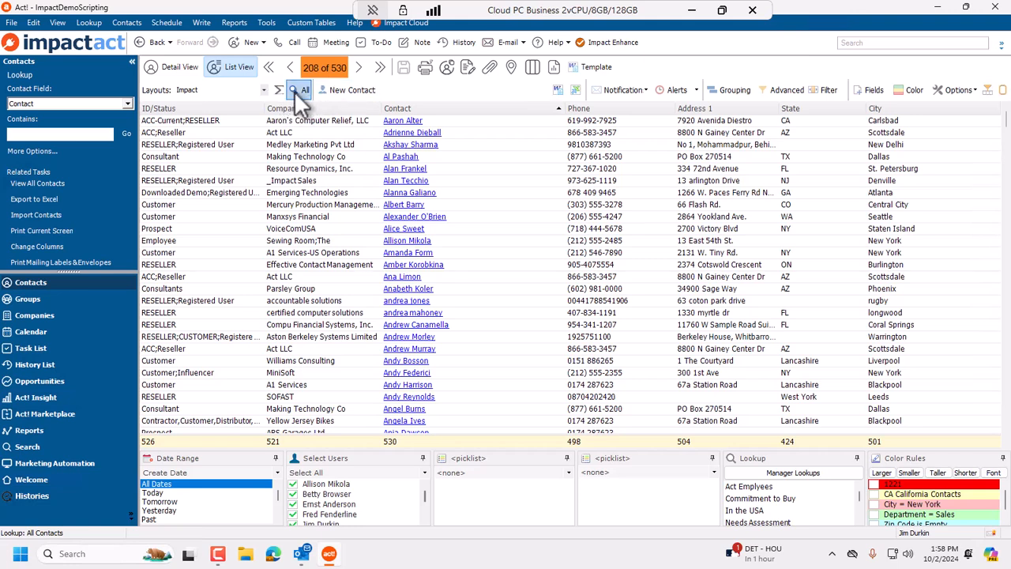
# Select the A1 Services-US Operations contact in the list.
pyautogui.click(84, 22)
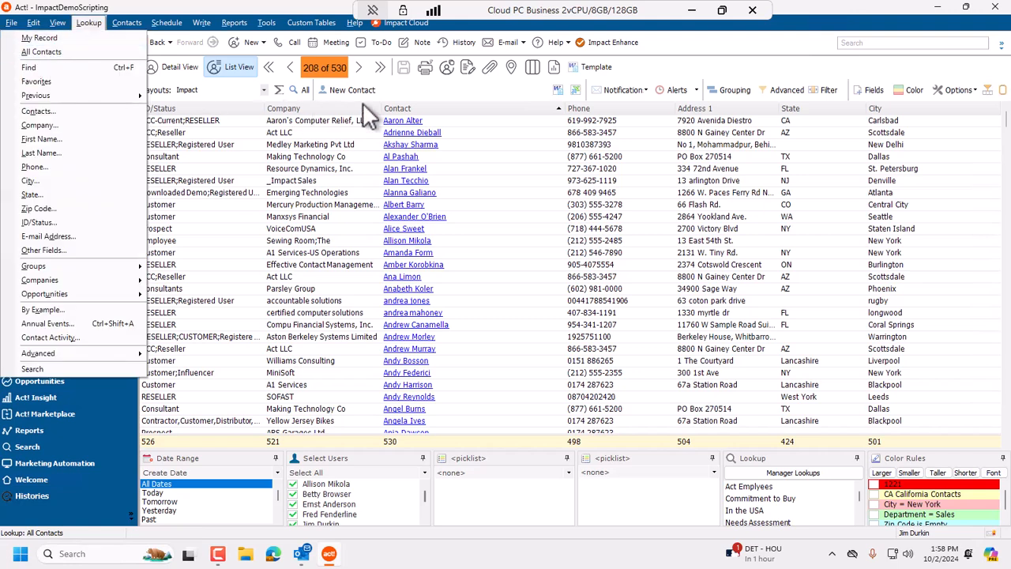
pyautogui.click(292, 91)
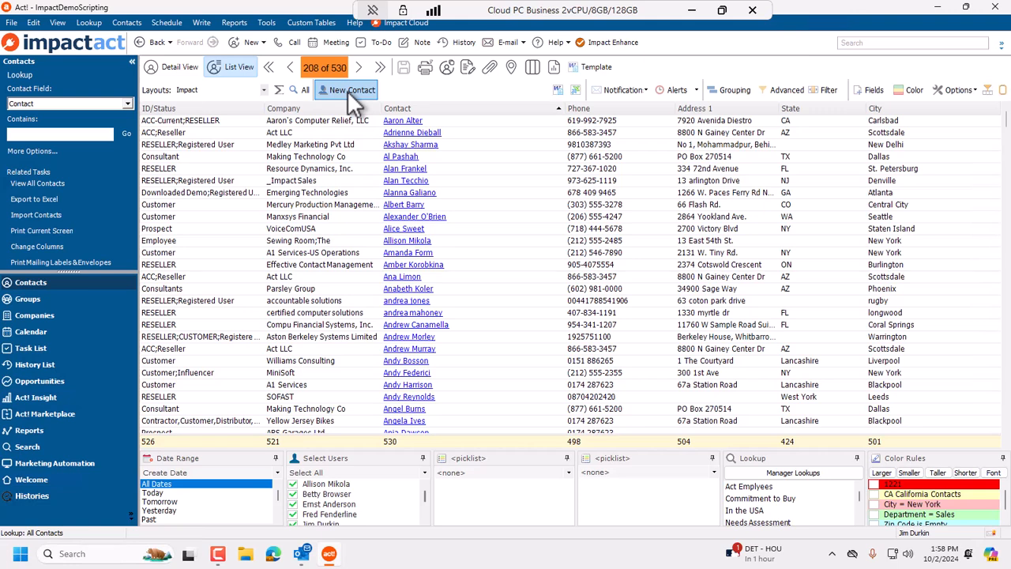
pyautogui.click(623, 252)
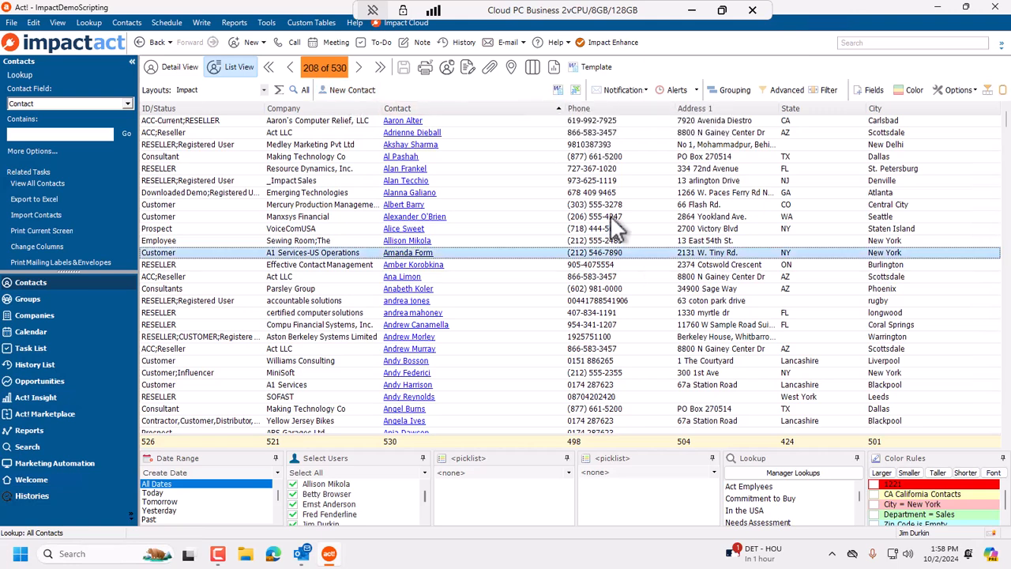
pyautogui.click(558, 91)
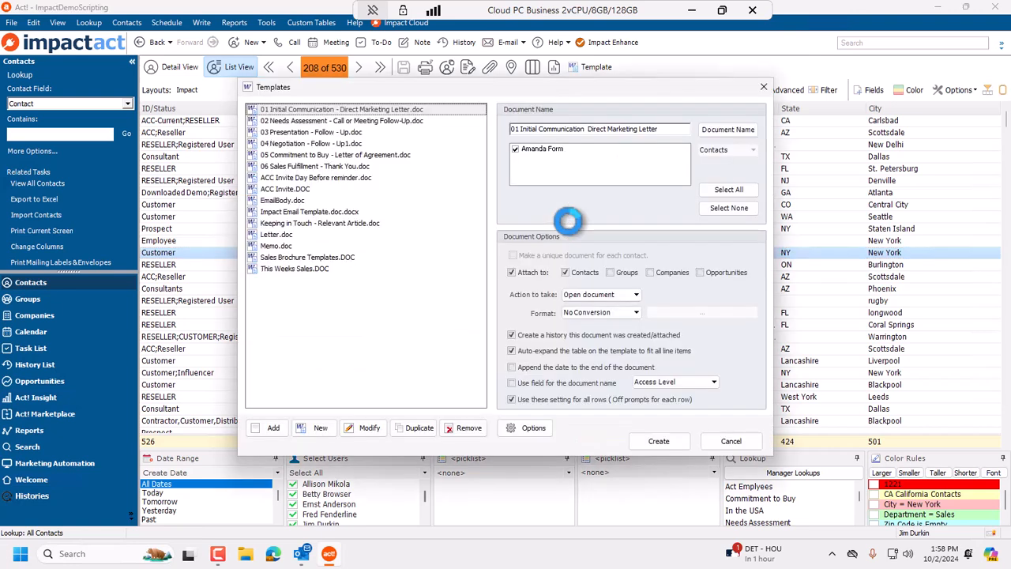
pyautogui.click(305, 155)
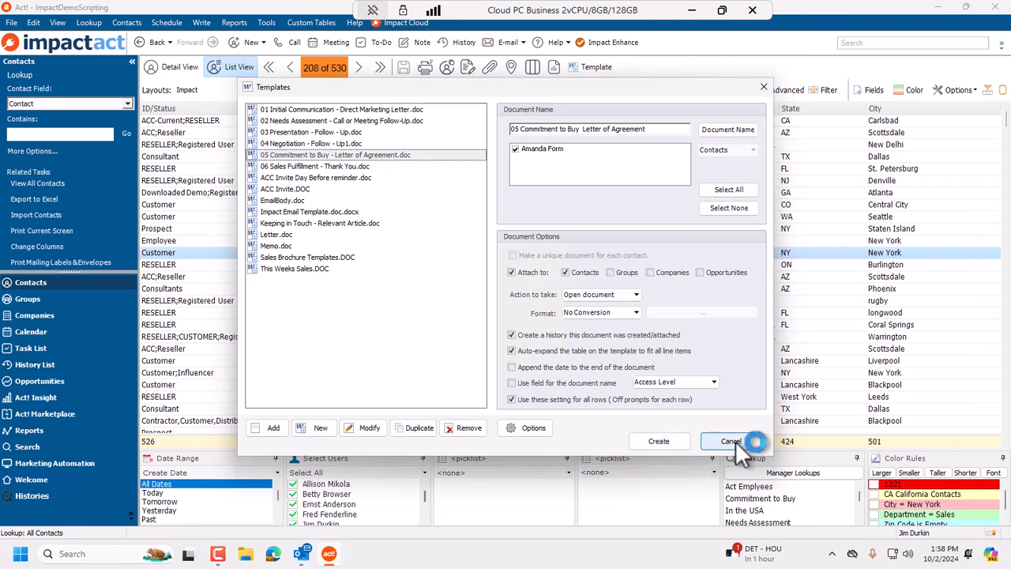
pyautogui.click(732, 441)
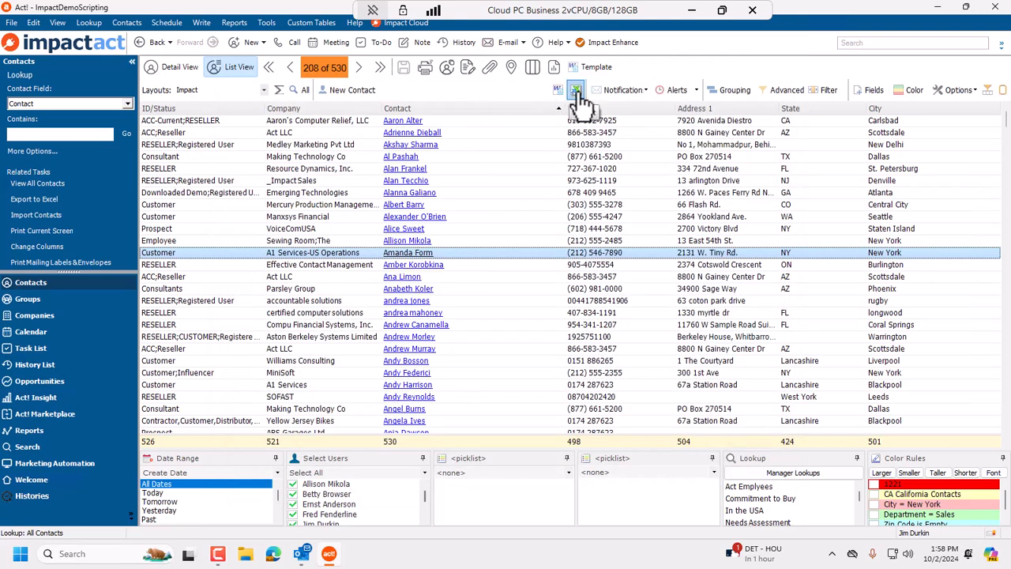
pyautogui.click(578, 91)
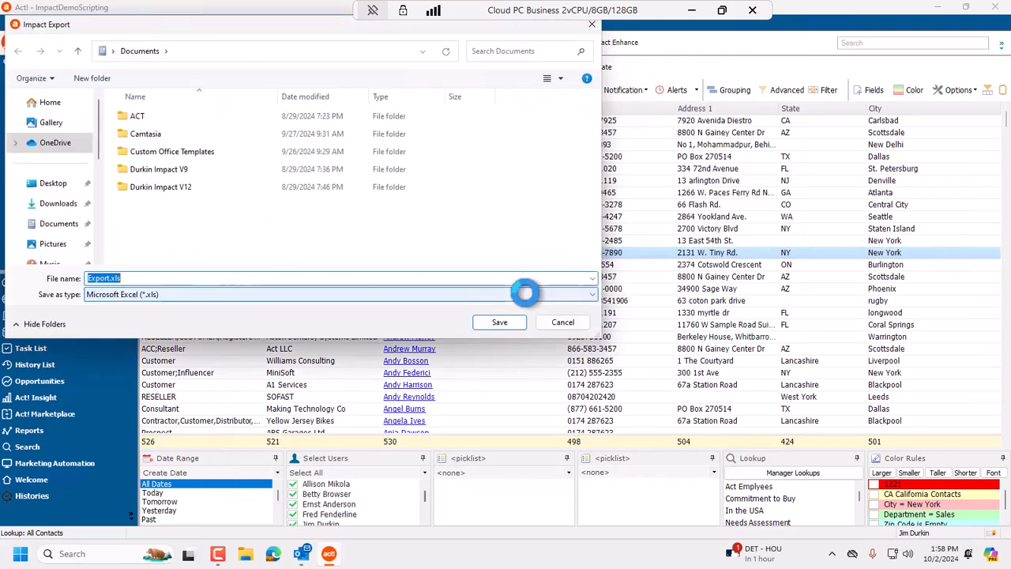
pyautogui.click(574, 322)
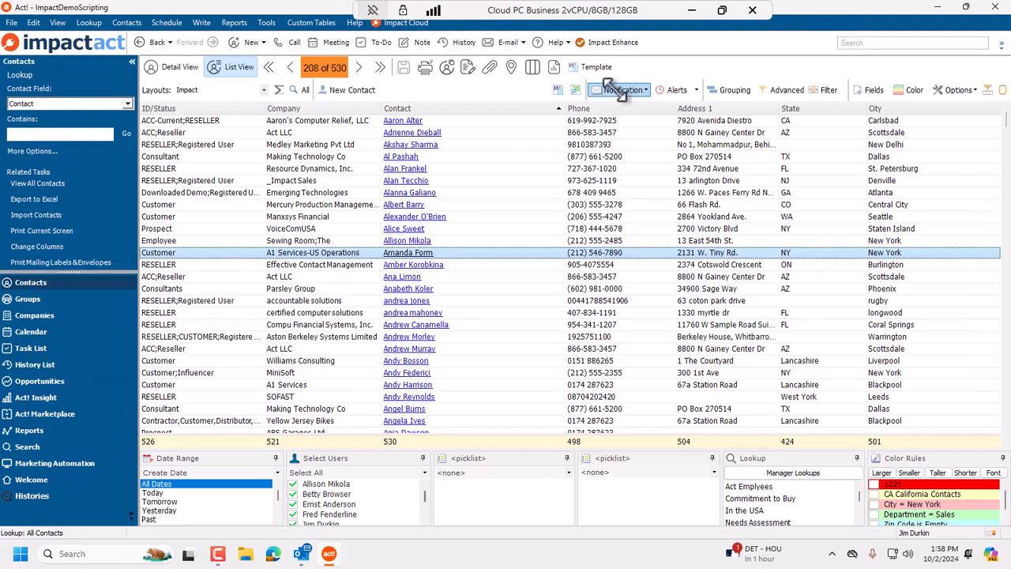
# Create a contact notification named Contact All Dates with the default message and save it.
pyautogui.click(613, 87)
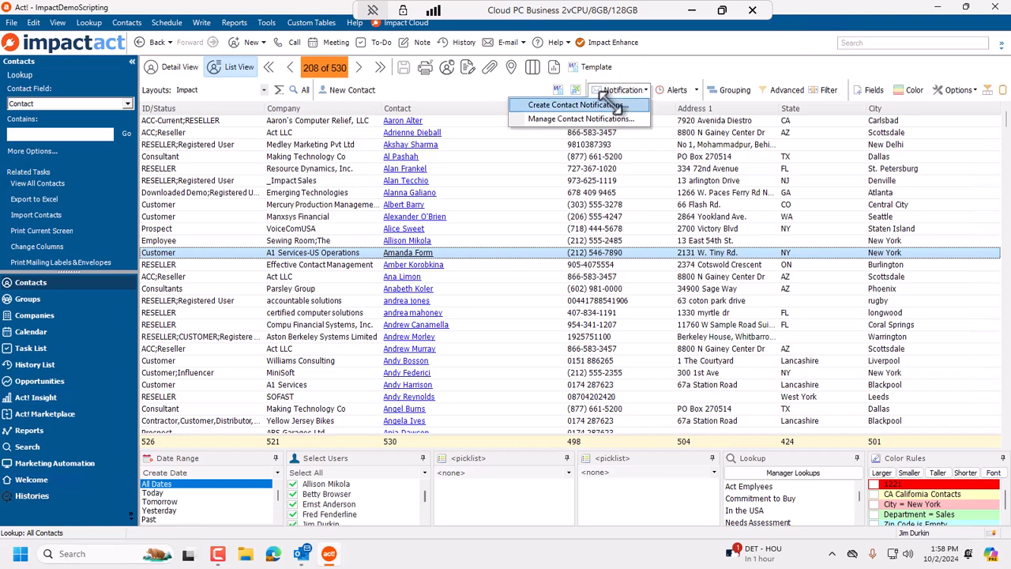
pyautogui.click(605, 103)
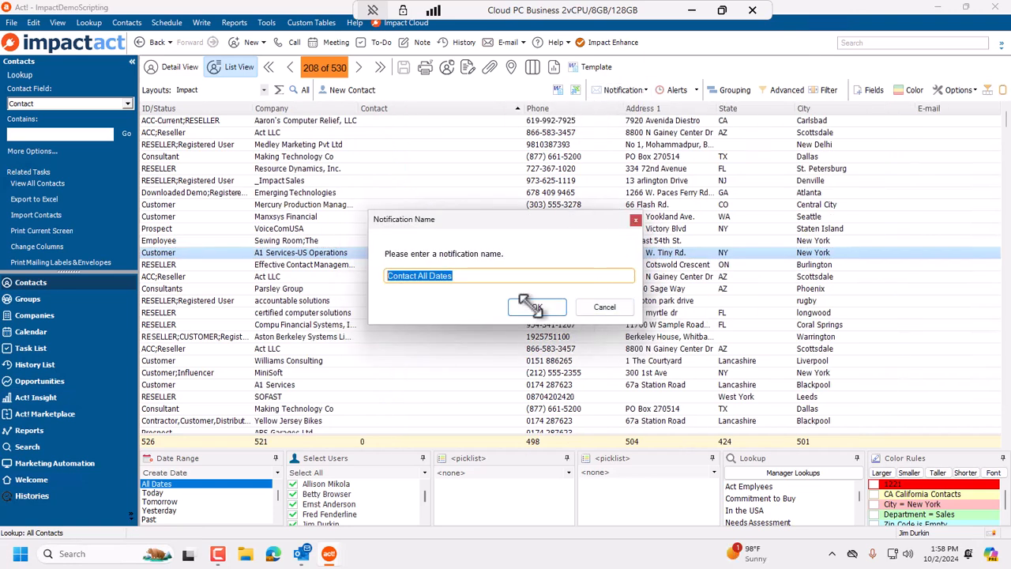
pyautogui.click(595, 307)
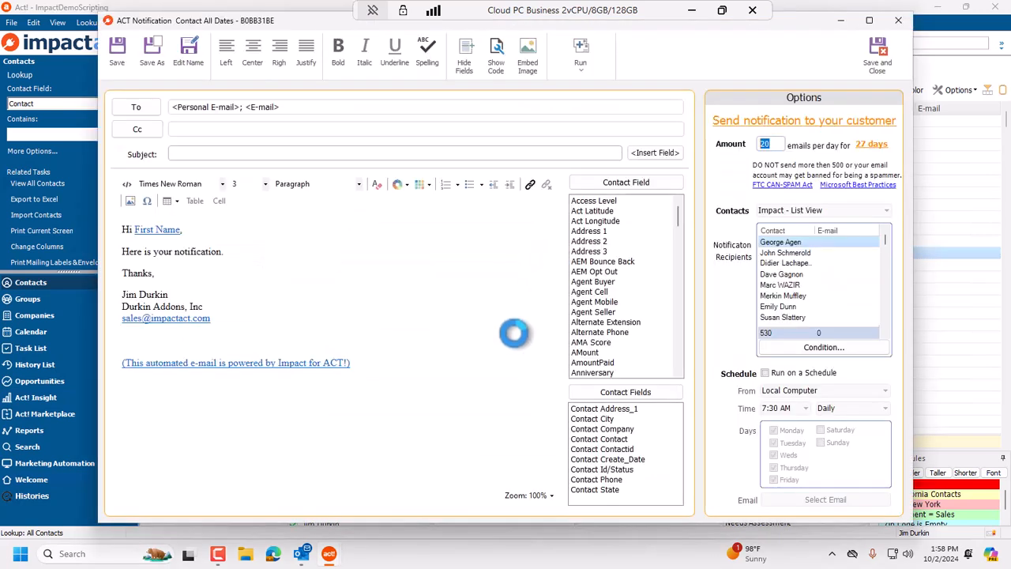
pyautogui.moveTo(289, 317)
pyautogui.mouseDown()
pyautogui.moveTo(127, 294)
pyautogui.moveTo(127, 226)
pyautogui.mouseUp()
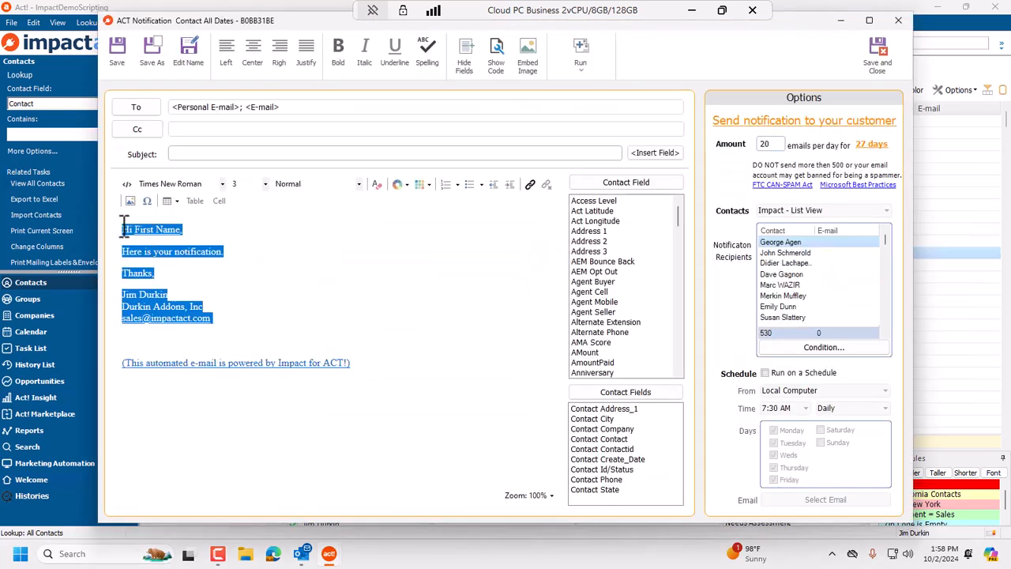
pyautogui.click(369, 306)
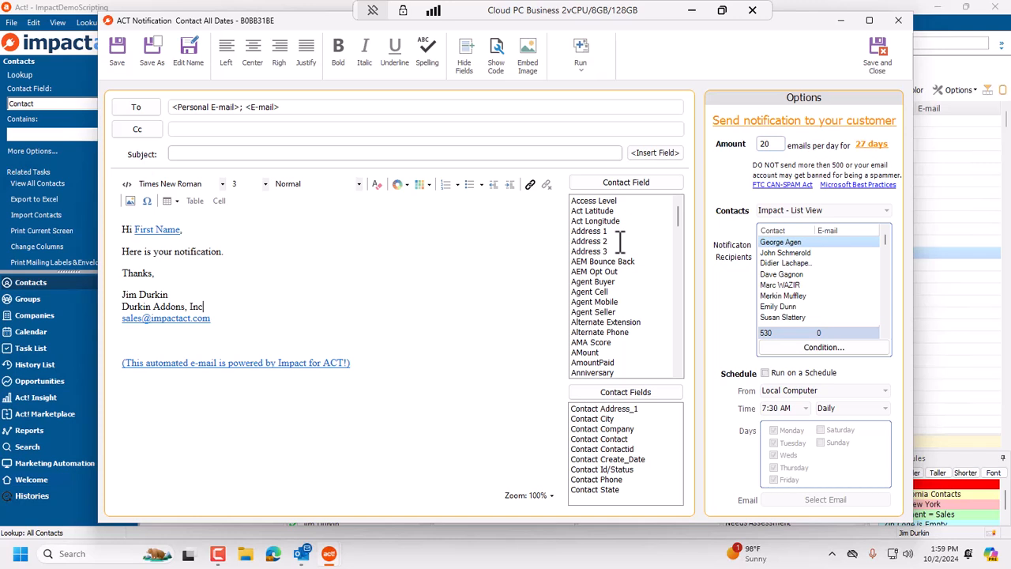
pyautogui.scroll(-2, 637, 320)
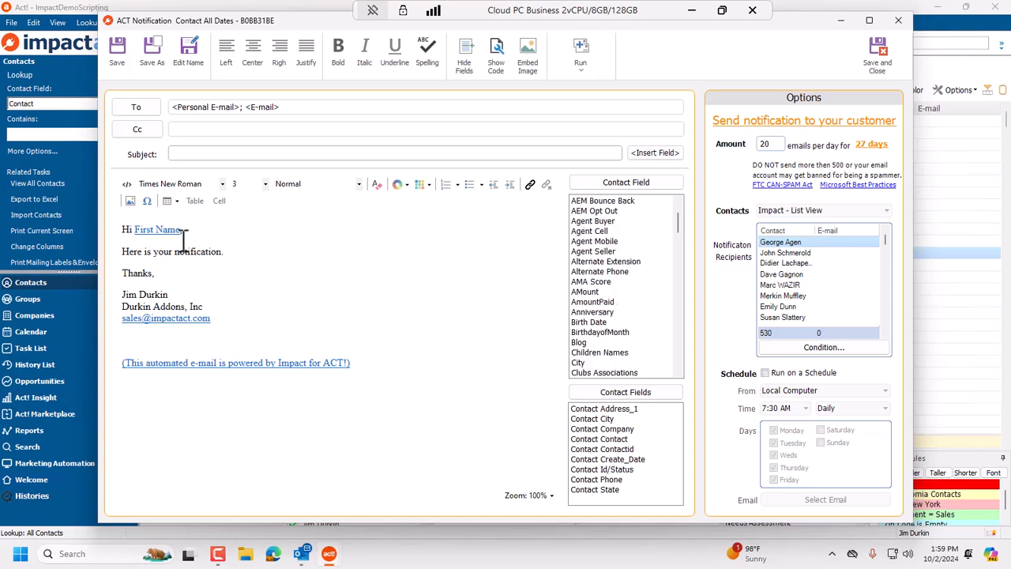
pyautogui.click(877, 52)
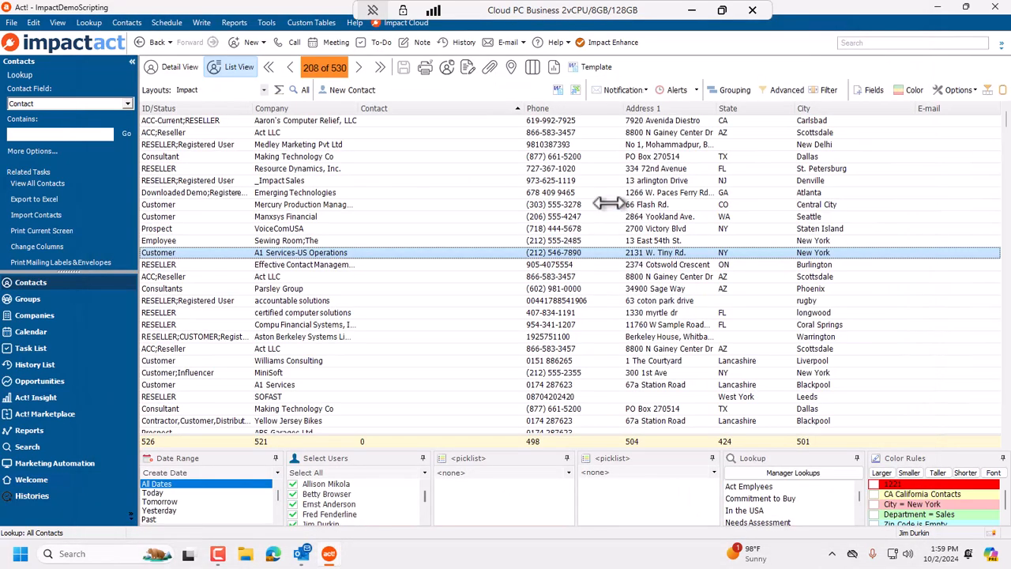
# Review the existing contact notifications in the notification manager.
pyautogui.click(642, 90)
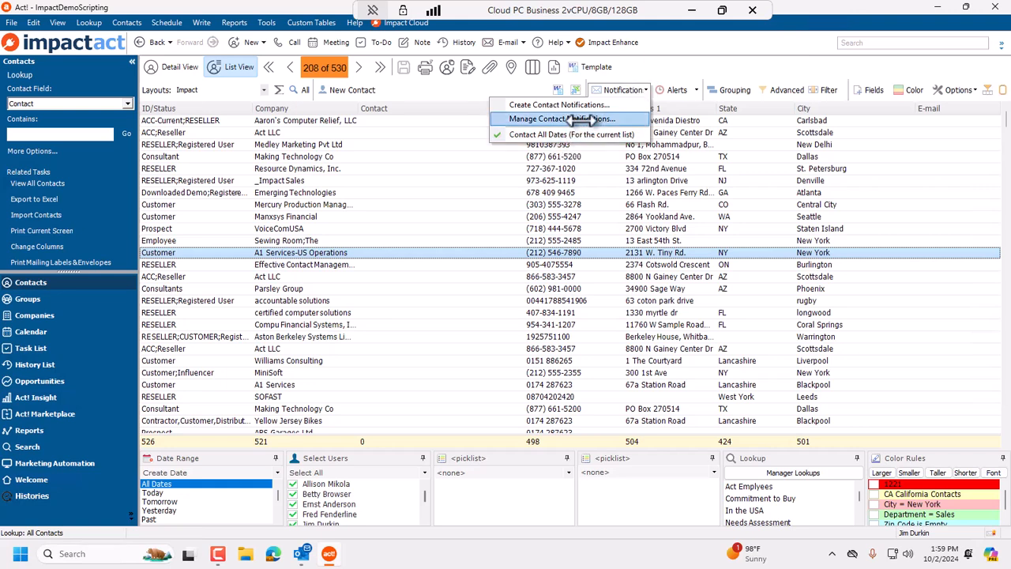
pyautogui.click(581, 119)
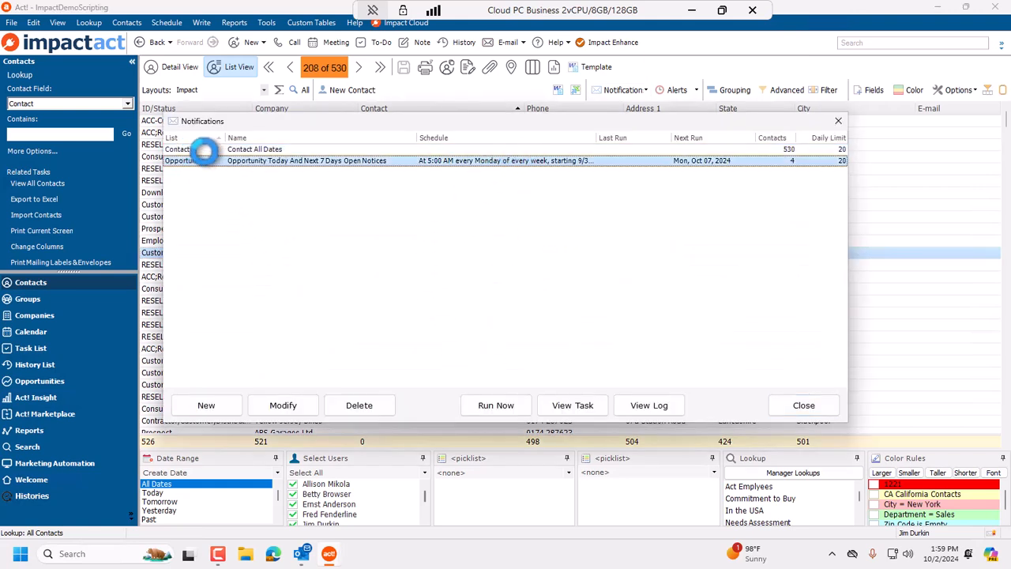
pyautogui.click(203, 150)
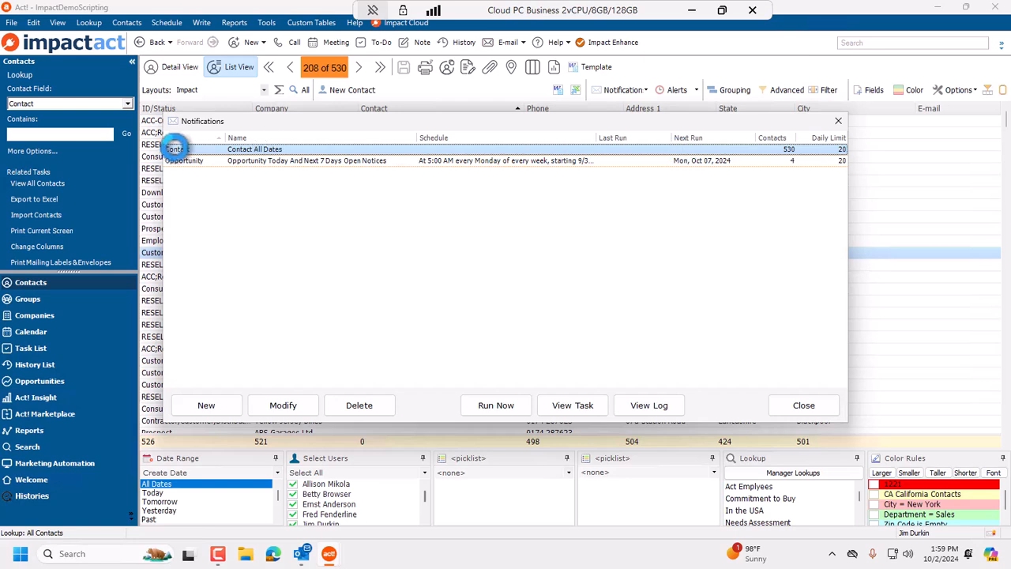
pyautogui.click(199, 162)
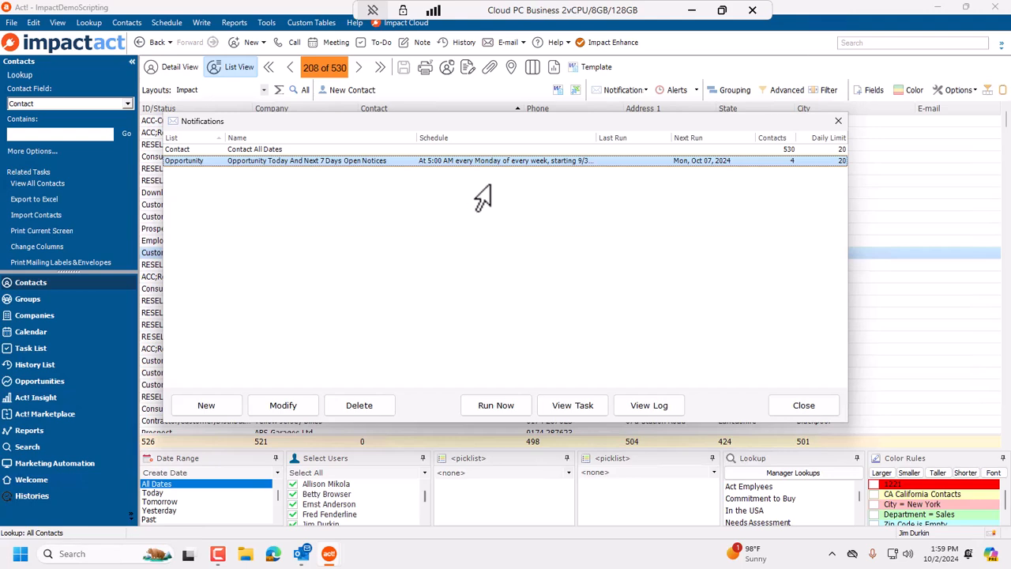
pyautogui.click(803, 403)
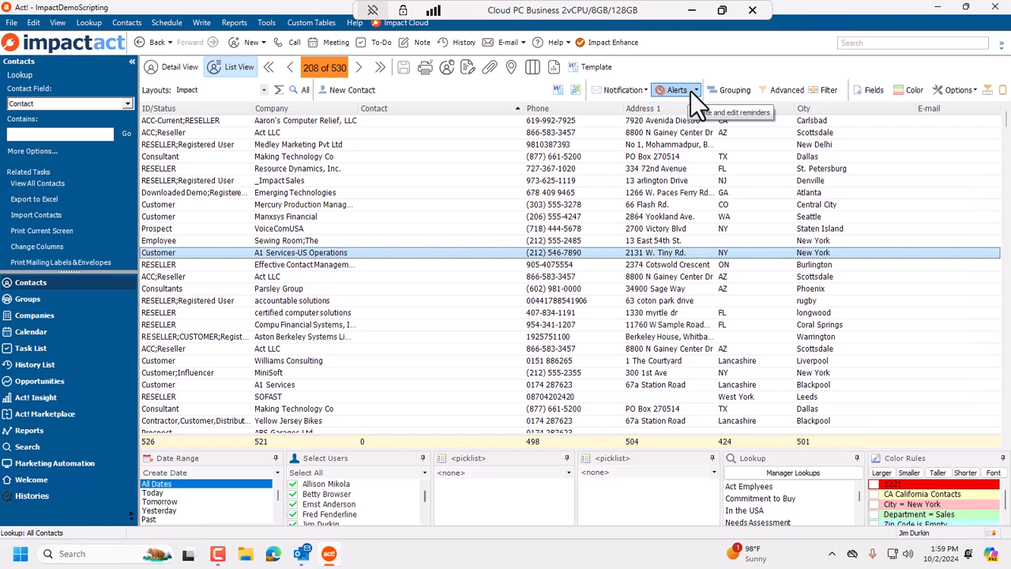
# Create a contact alert with the default message and save and close it.
pyautogui.click(691, 90)
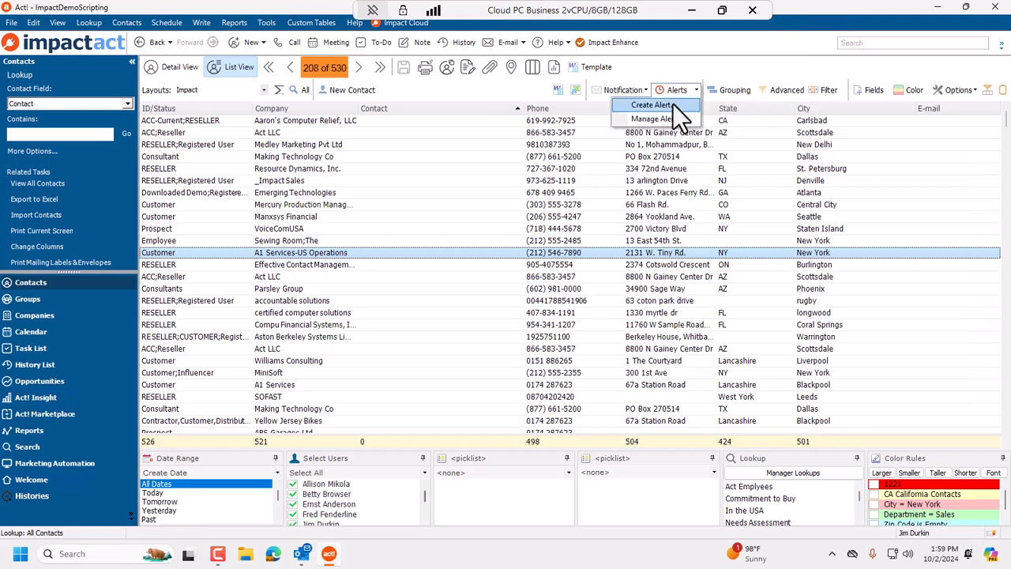
pyautogui.click(655, 104)
pyautogui.click(535, 305)
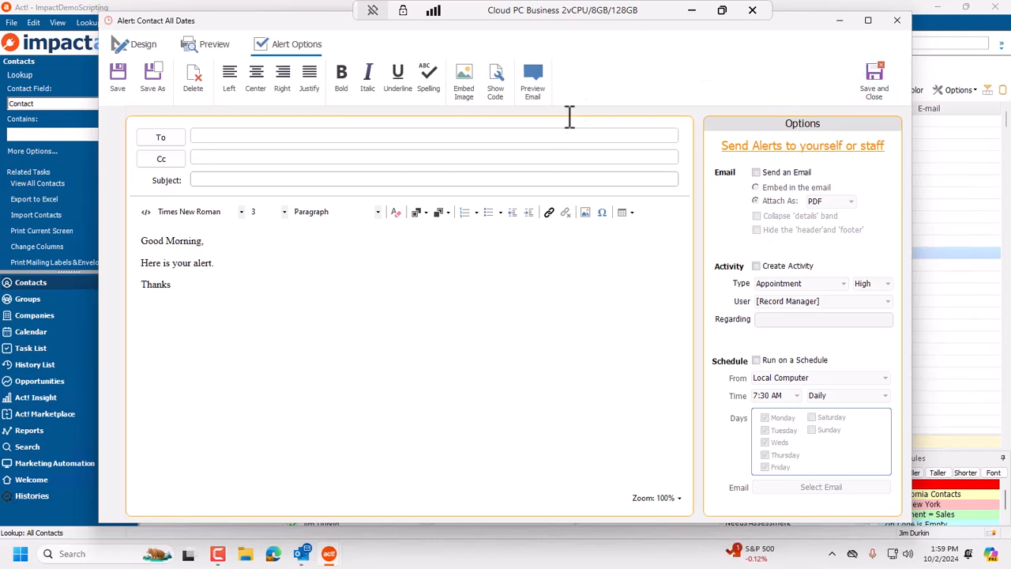
pyautogui.click(873, 79)
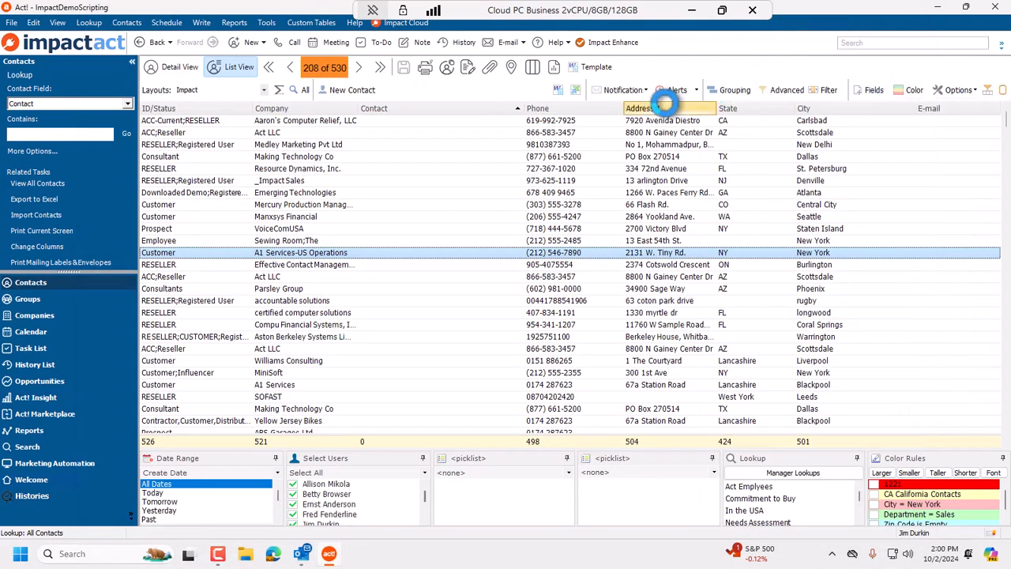
# Review the existing alerts in the alert manager and the alerts list.
pyautogui.click(680, 89)
pyautogui.click(678, 89)
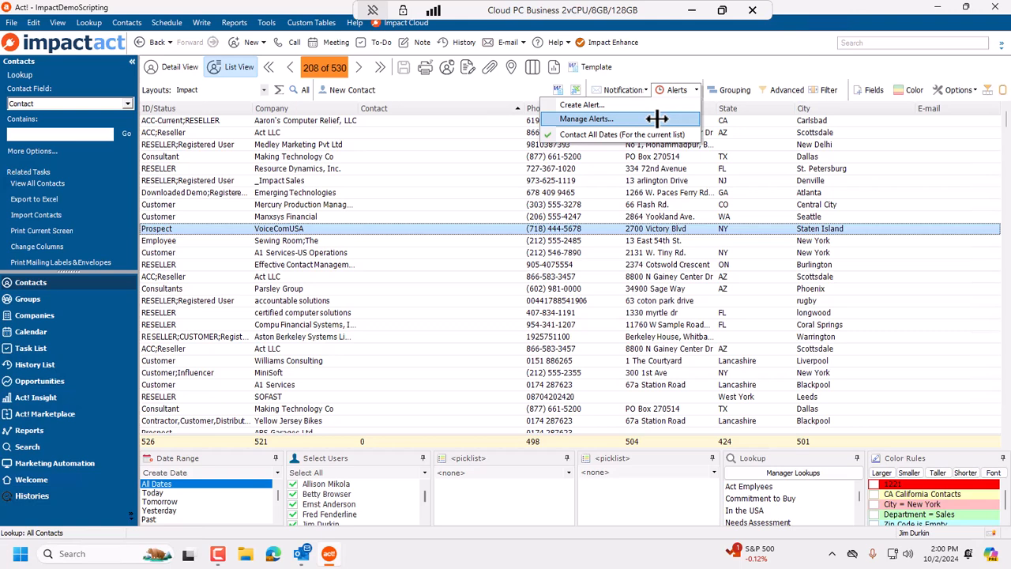
pyautogui.click(657, 118)
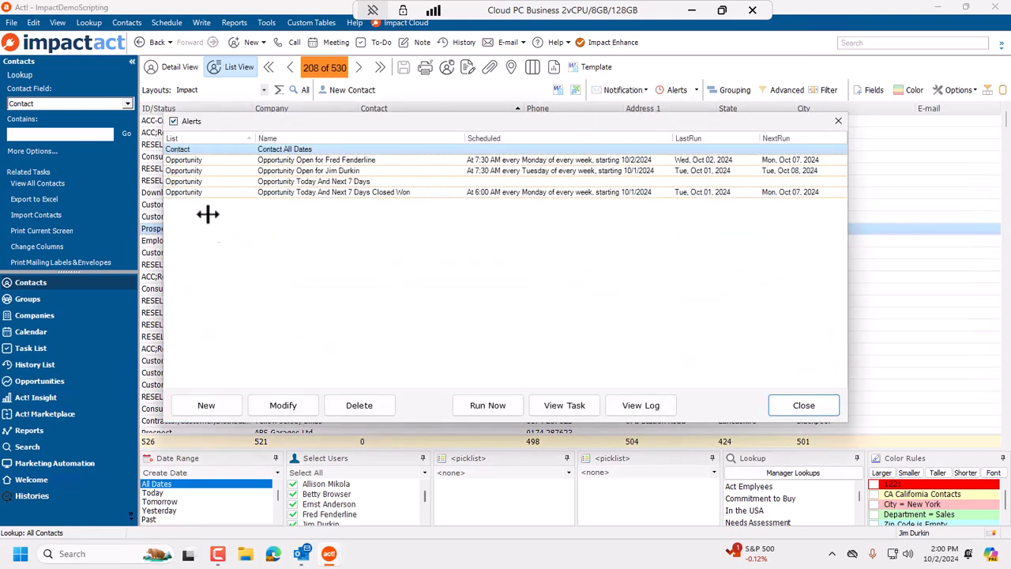
pyautogui.click(306, 161)
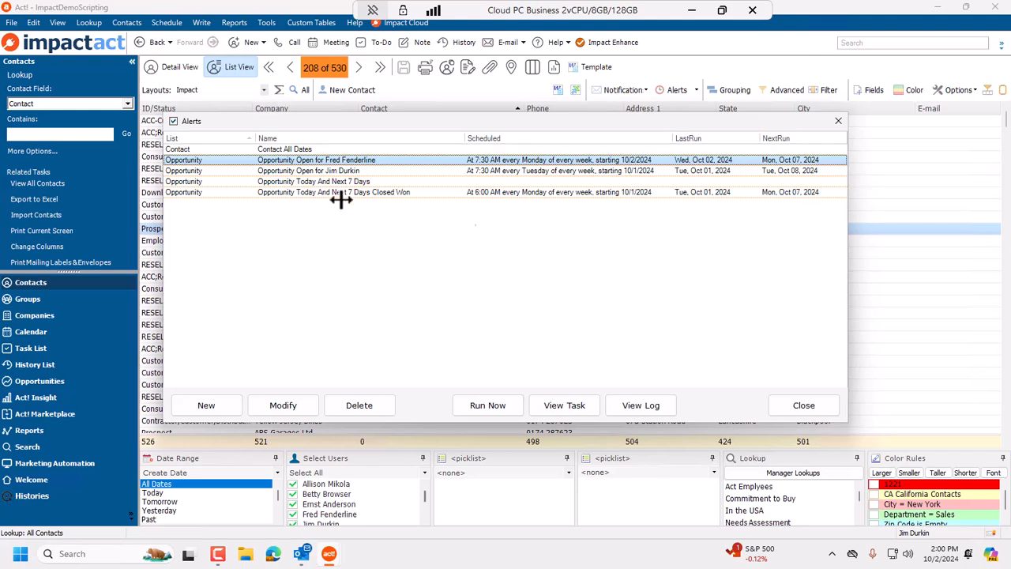
pyautogui.click(796, 403)
pyautogui.click(697, 89)
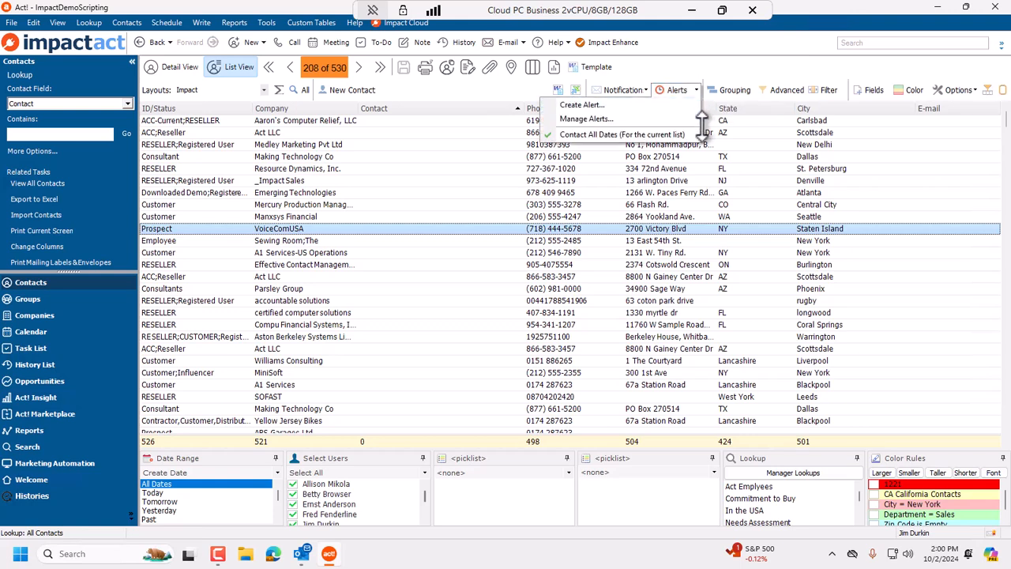
pyautogui.click(783, 180)
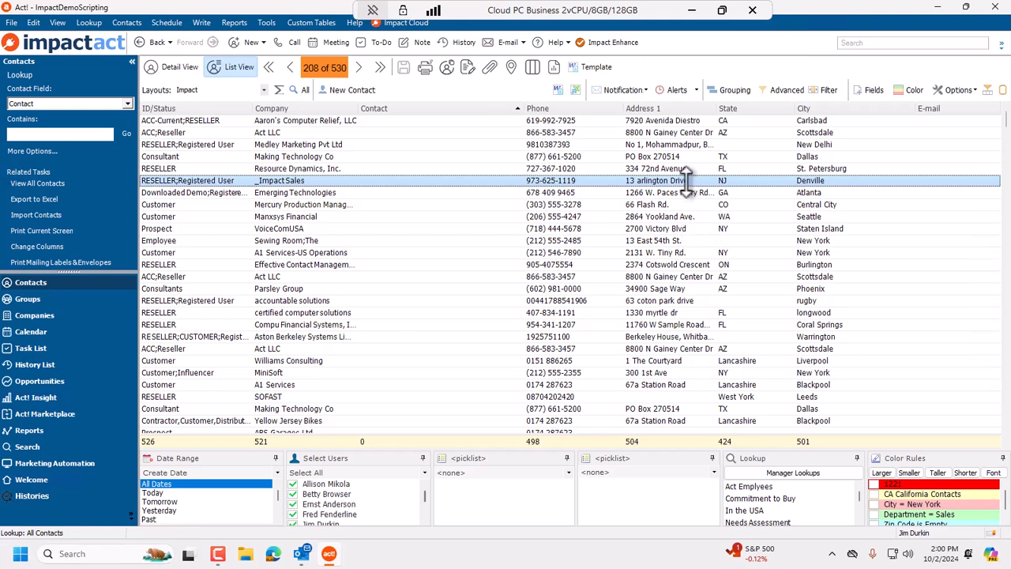
# Group the contact list by ID/Status.
pyautogui.click(735, 90)
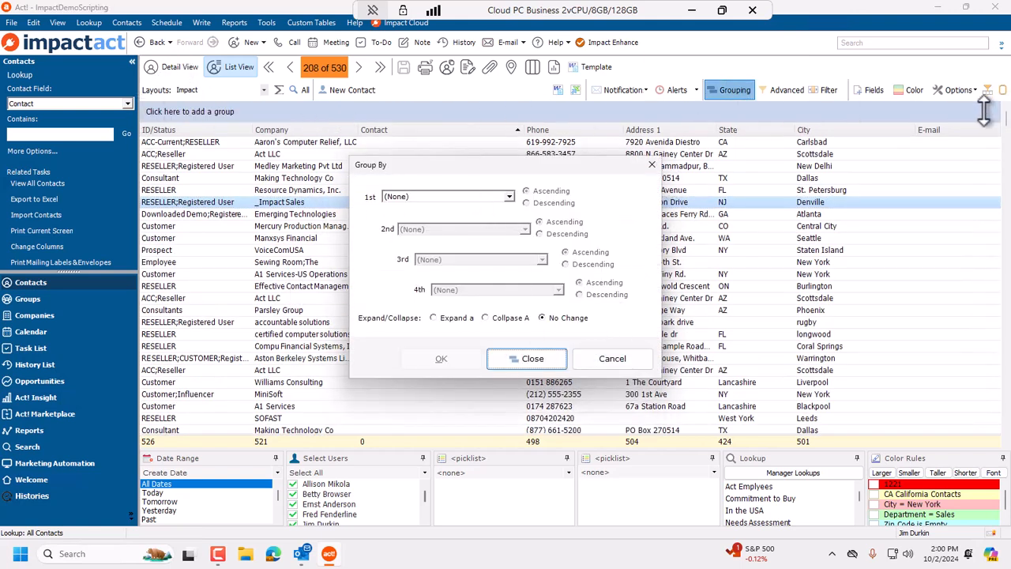
pyautogui.click(461, 196)
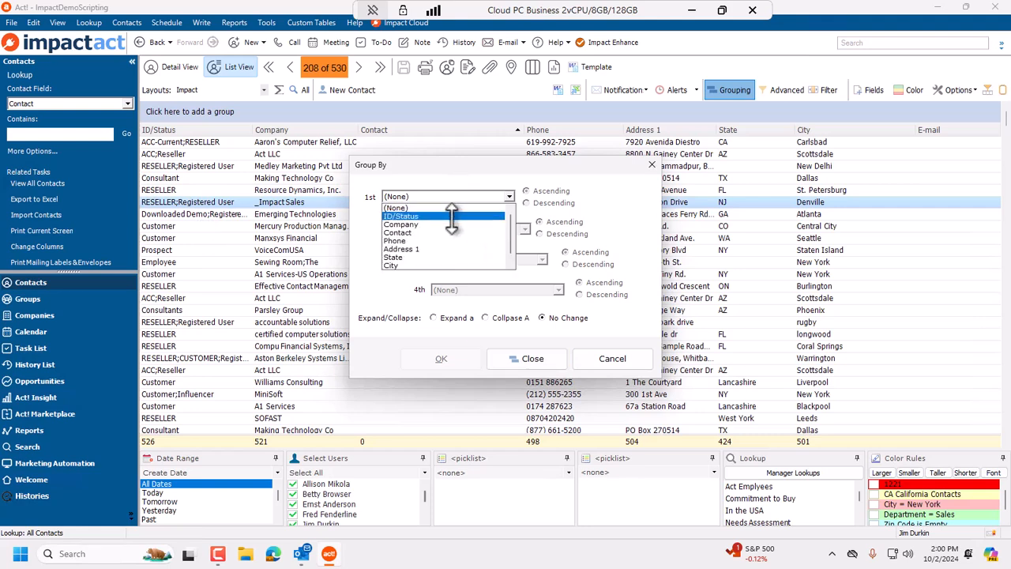
pyautogui.click(453, 216)
pyautogui.click(442, 358)
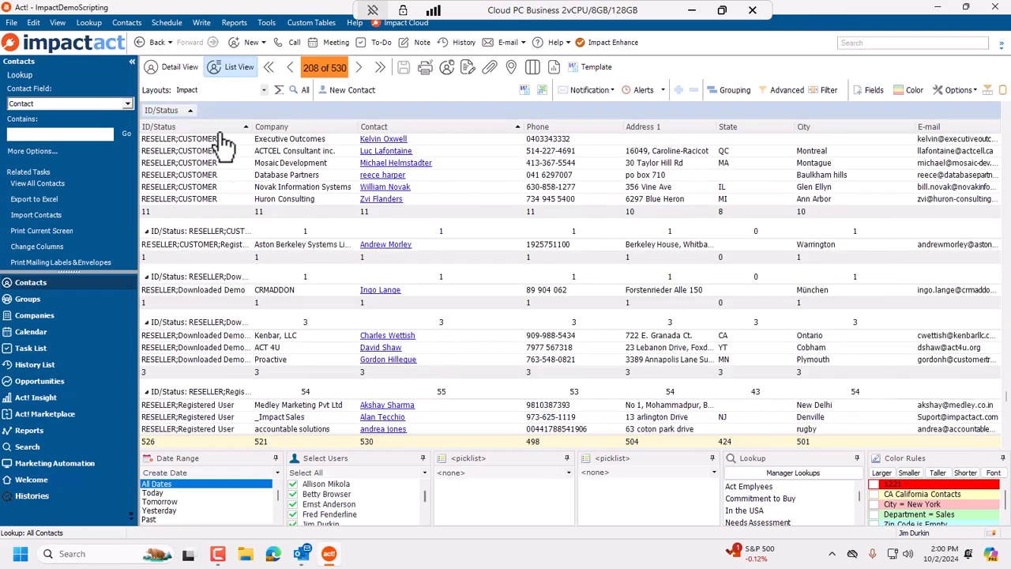
# Collapse all the ID/Status groups in the list.
pyautogui.scroll(-10, 512, 377)
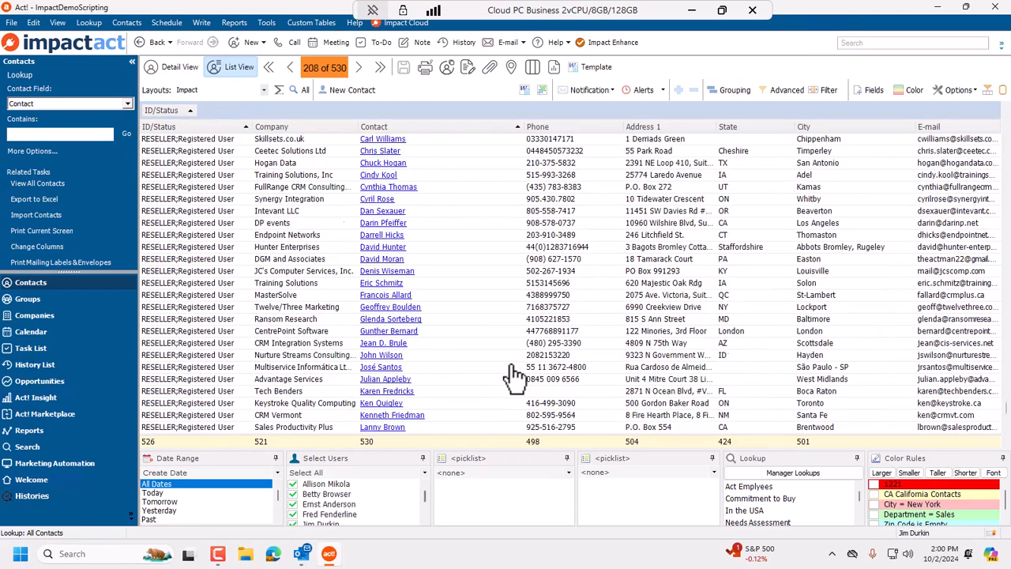
pyautogui.scroll(10, 486, 325)
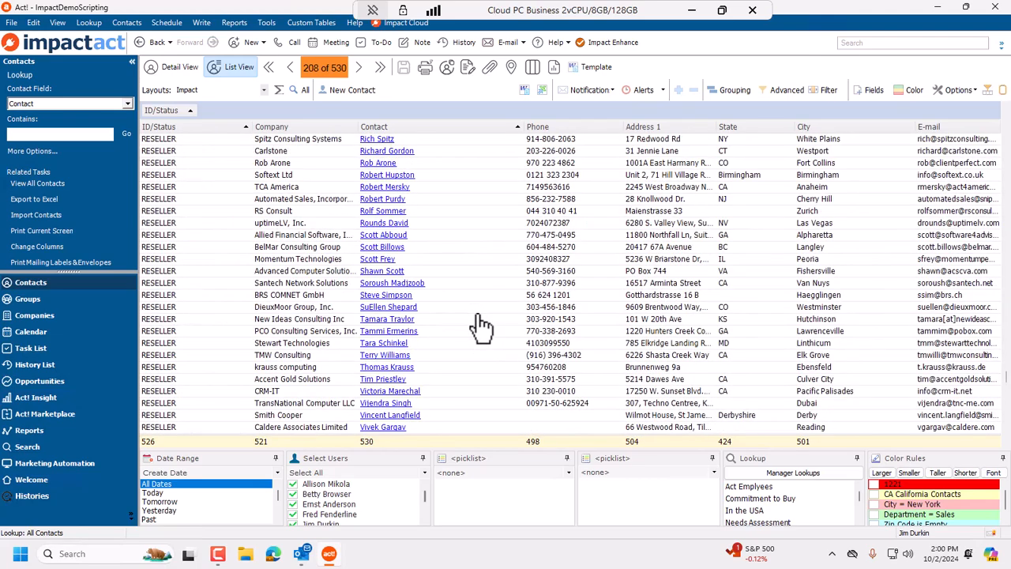
pyautogui.scroll(5, 480, 324)
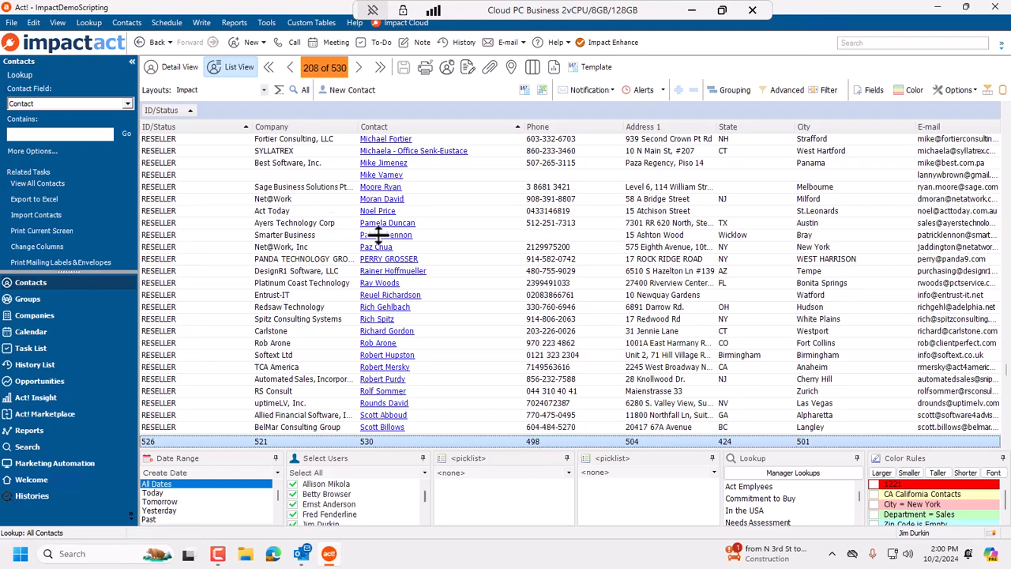
pyautogui.scroll(15, 459, 271)
pyautogui.scroll(15, 192, 151)
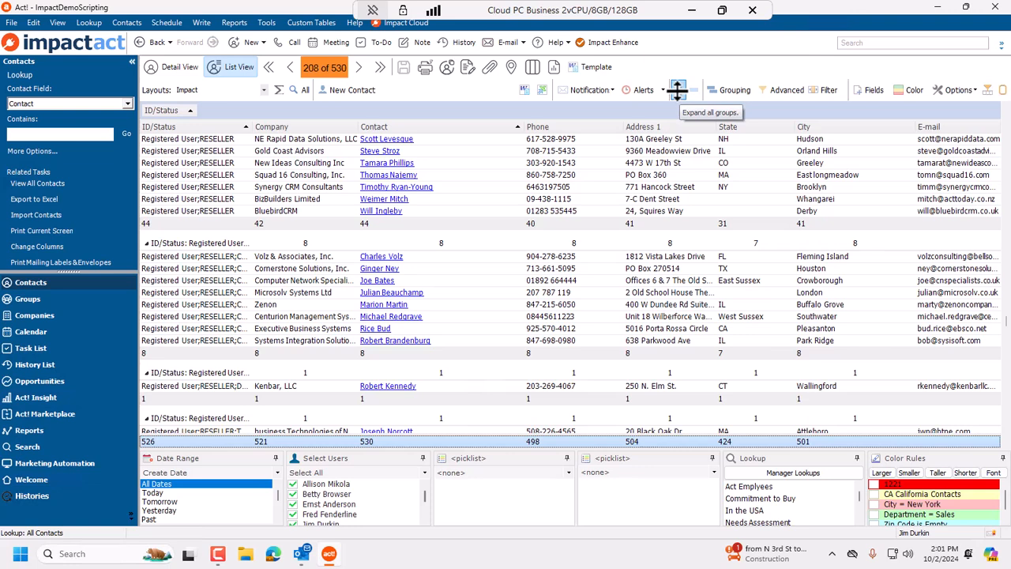
pyautogui.click(696, 90)
pyautogui.scroll(5, 167, 207)
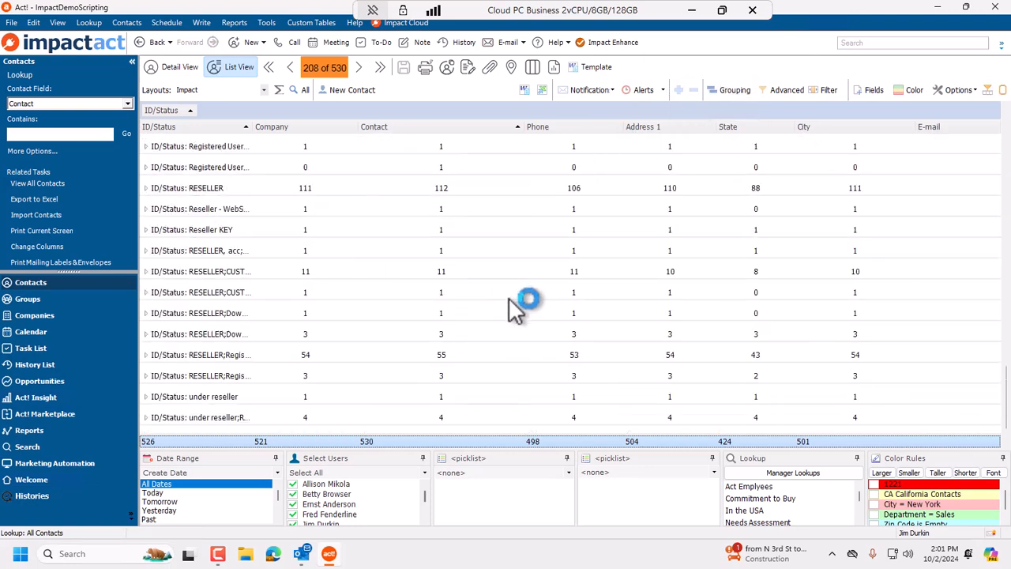
# Widen the ID/Status column so the full group names show.
pyautogui.click(340, 189)
pyautogui.click(261, 272)
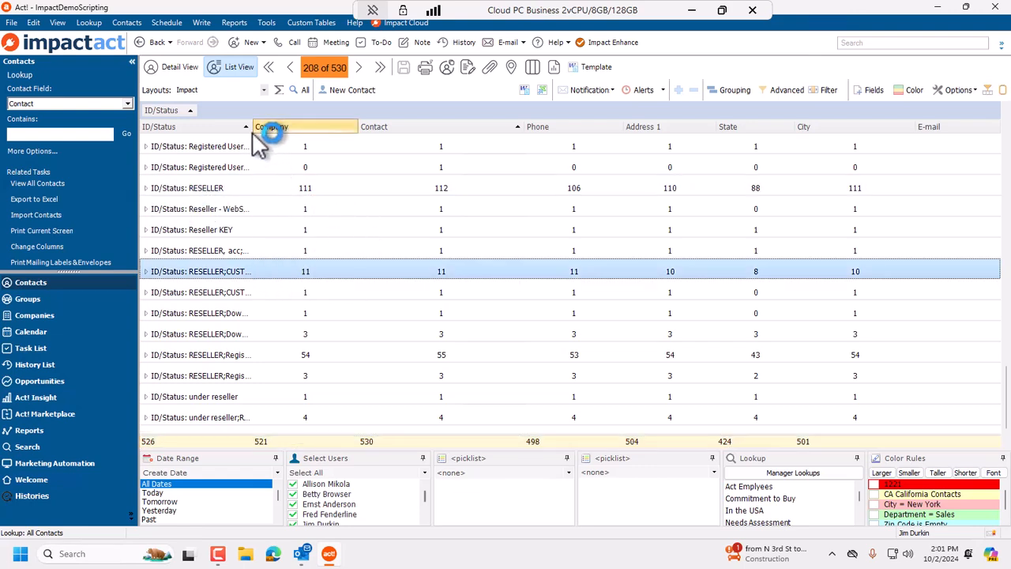
pyautogui.moveTo(253, 130); pyautogui.dragTo(349, 146)
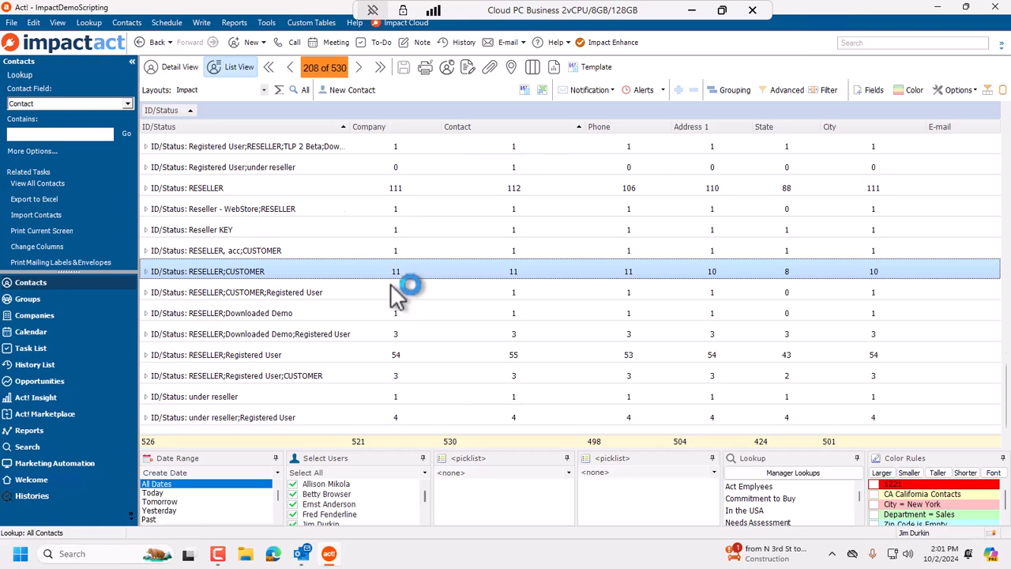
# Reverse the ID/Status grouping to descending order.
pyautogui.scroll(10, 395, 289)
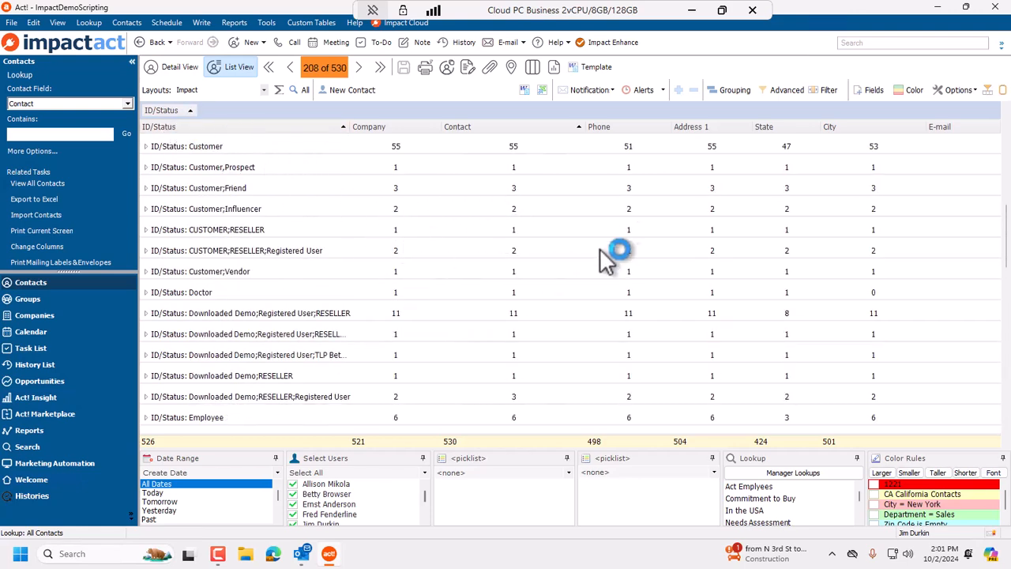
pyautogui.click(182, 113)
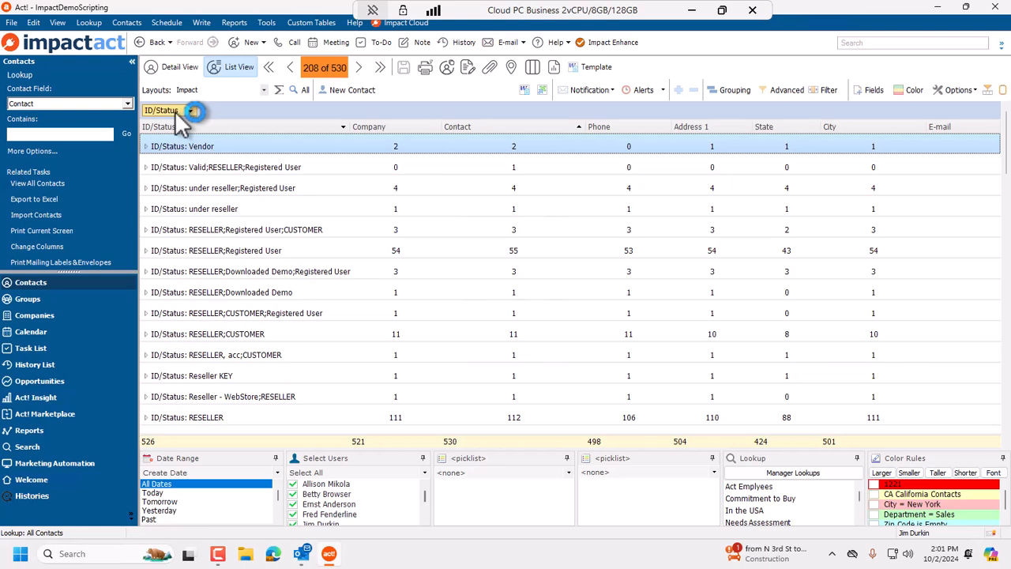
# Replace the ID/Status grouping with grouping by the State column.
pyautogui.moveTo(175, 111); pyautogui.dragTo(284, 209)
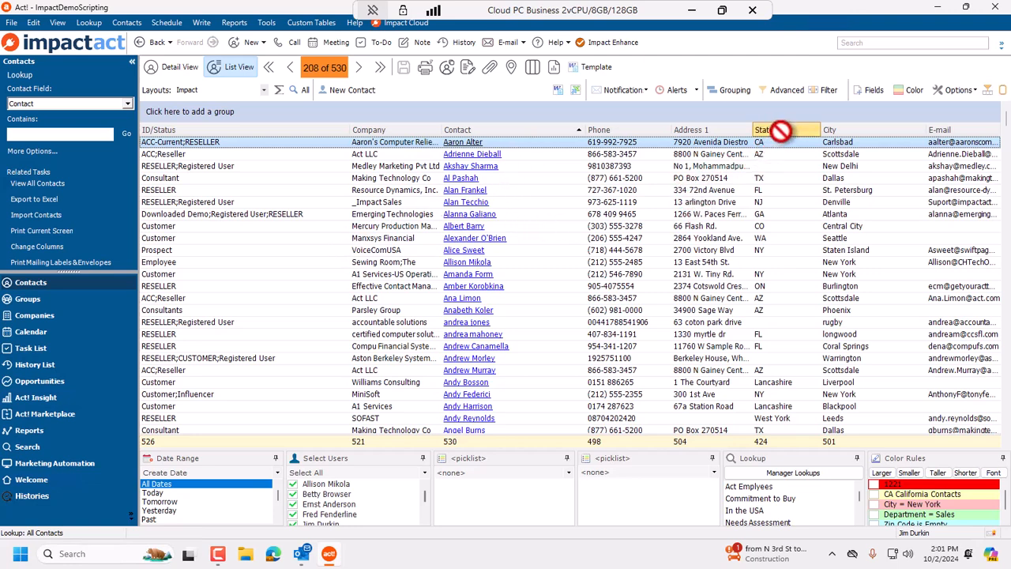
pyautogui.moveTo(780, 131); pyautogui.dragTo(222, 109)
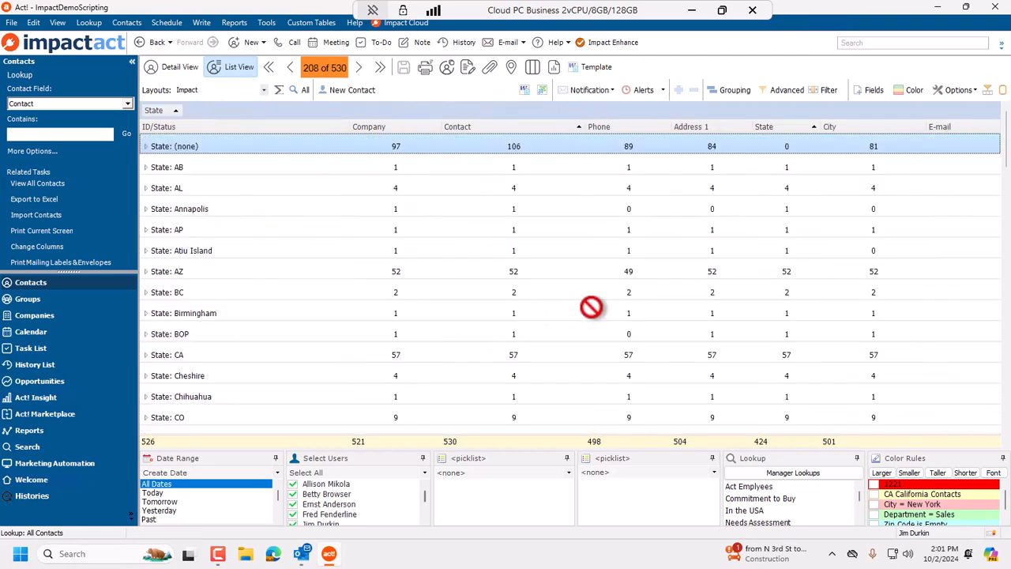
# Expand all the State groups and collapse them again.
pyautogui.click(193, 357)
pyautogui.click(333, 271)
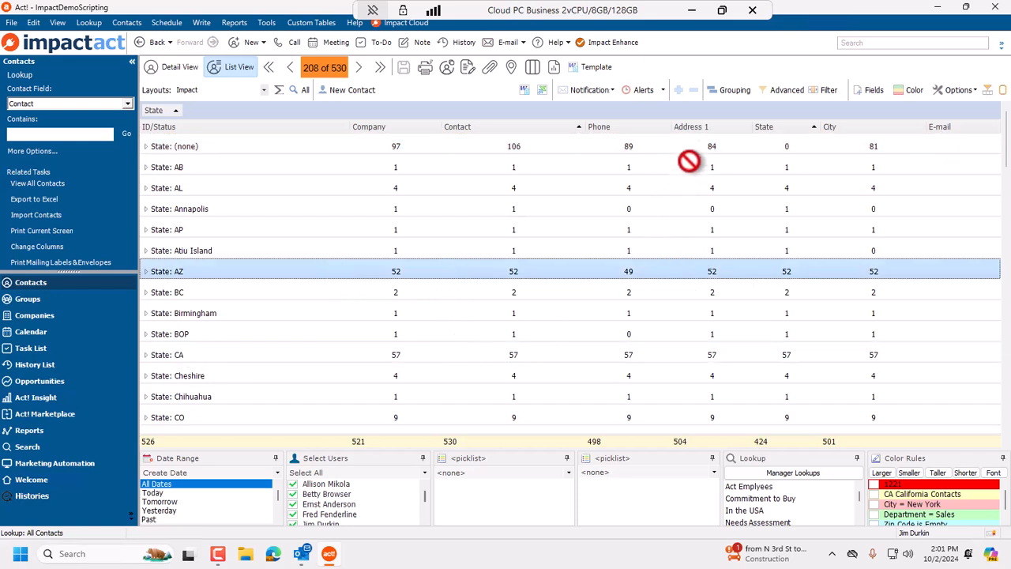
pyautogui.click(680, 91)
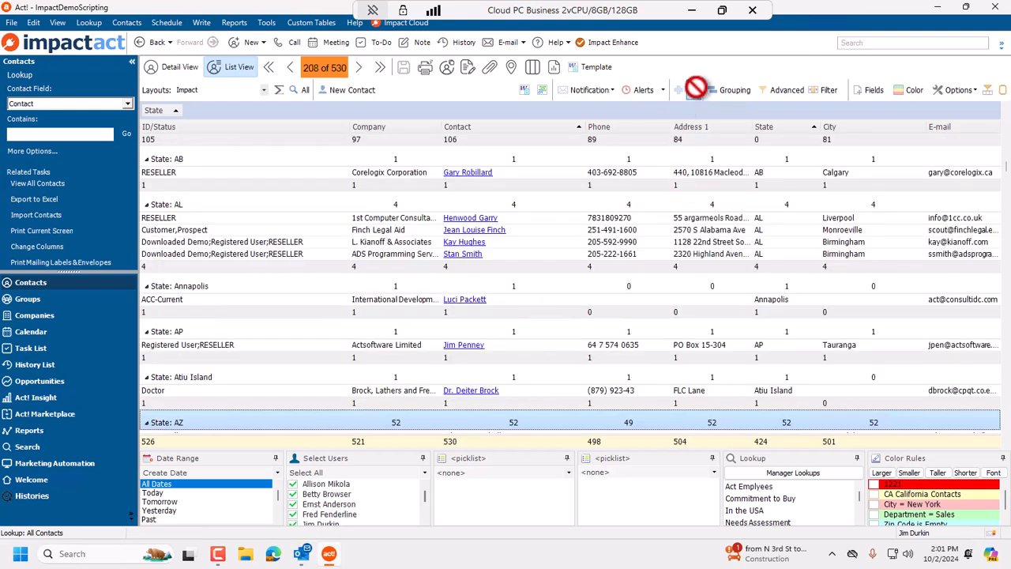
pyautogui.click(694, 90)
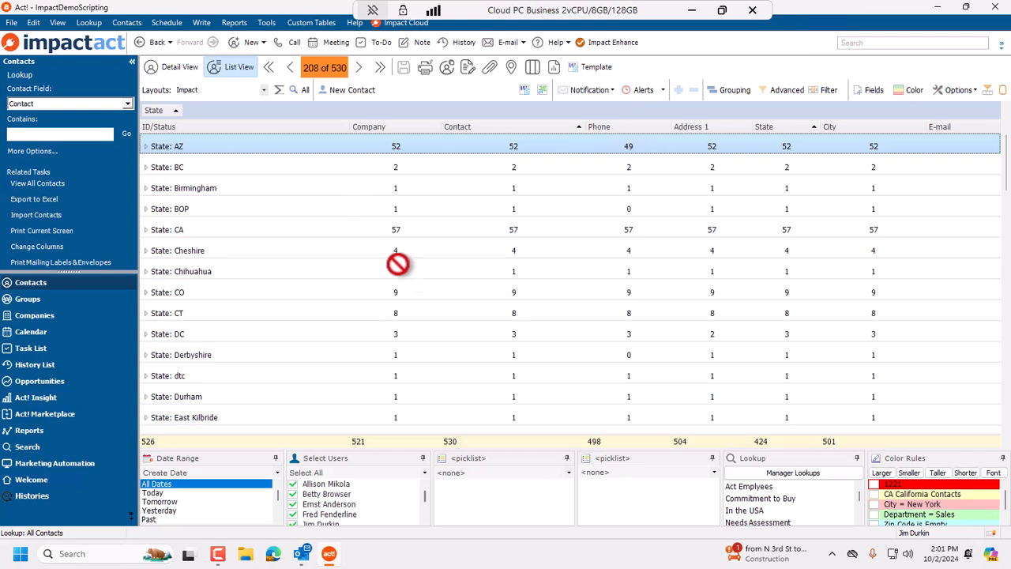
# Turn off grouping for the contact list.
pyautogui.click(738, 88)
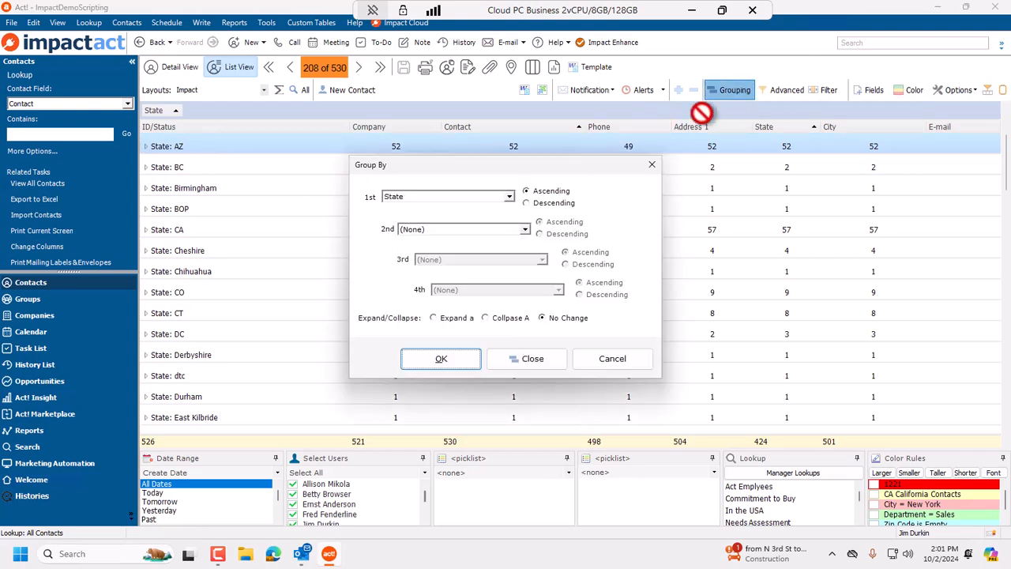
pyautogui.click(519, 361)
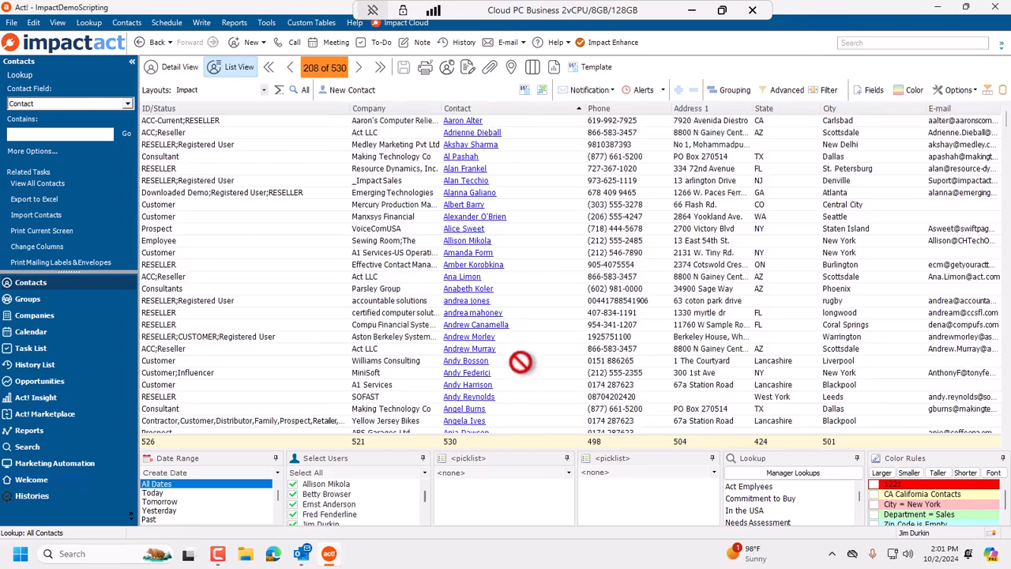
# Open the advanced filter criteria editor and cancel it.
pyautogui.click(772, 91)
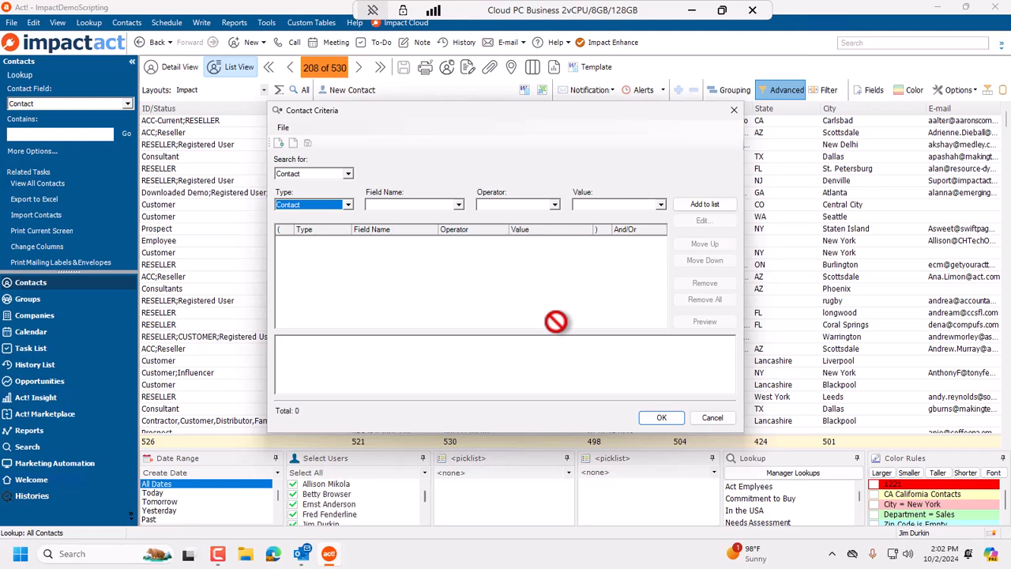
pyautogui.moveTo(408, 115); pyautogui.dragTo(445, 110)
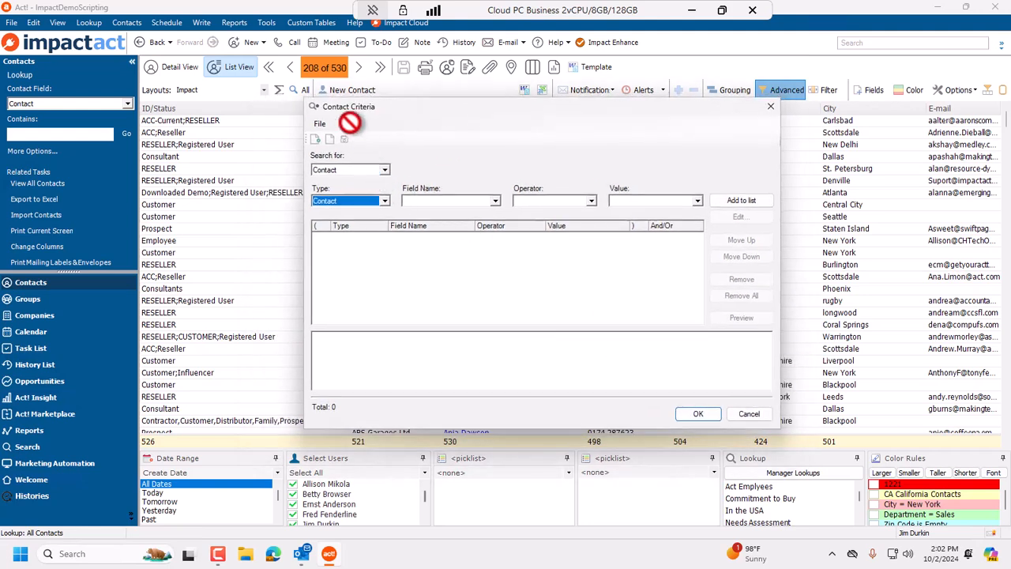
pyautogui.click(747, 413)
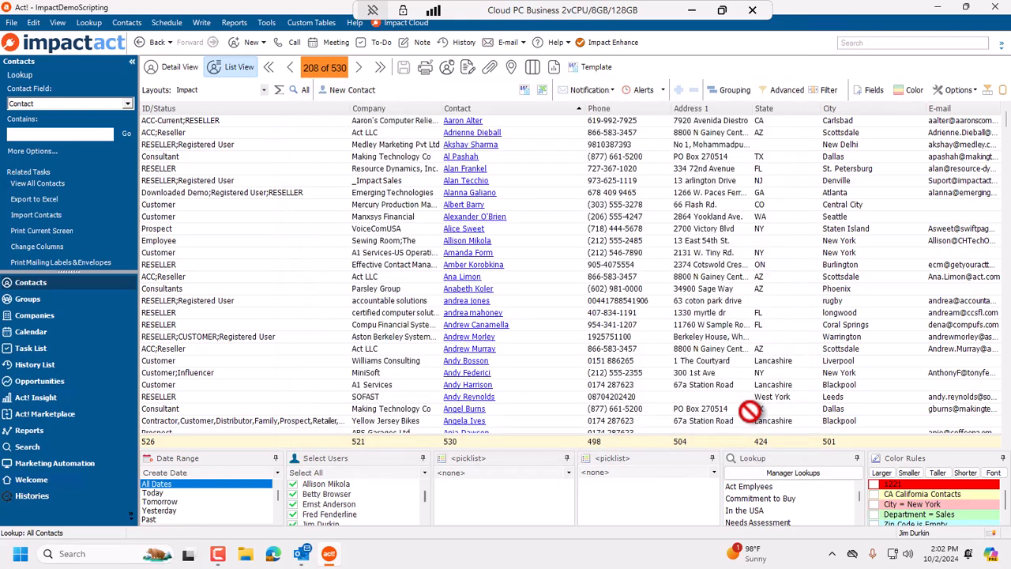
# Show the filter row and filter the State column to NJ.
pyautogui.click(828, 90)
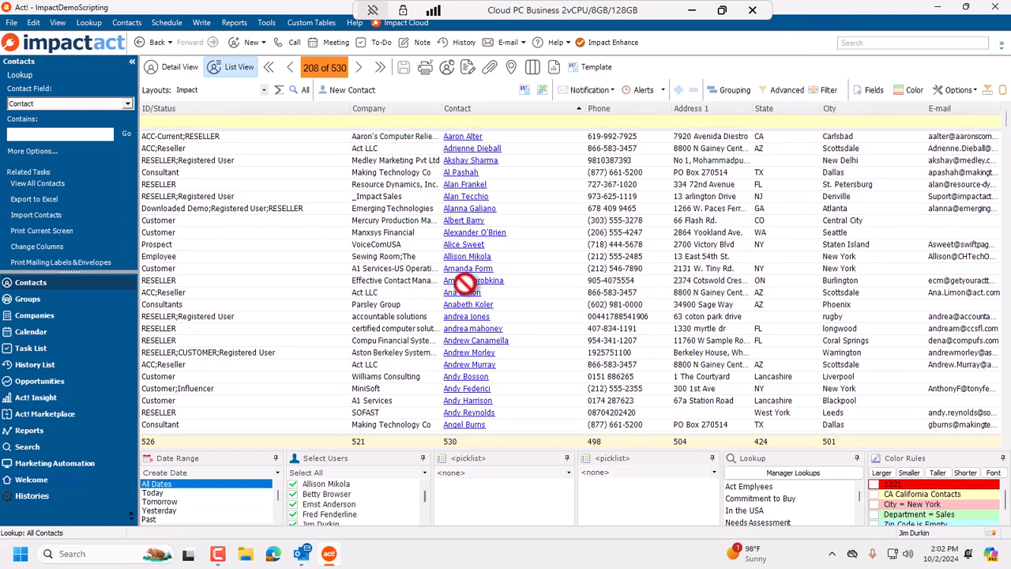
pyautogui.click(764, 123)
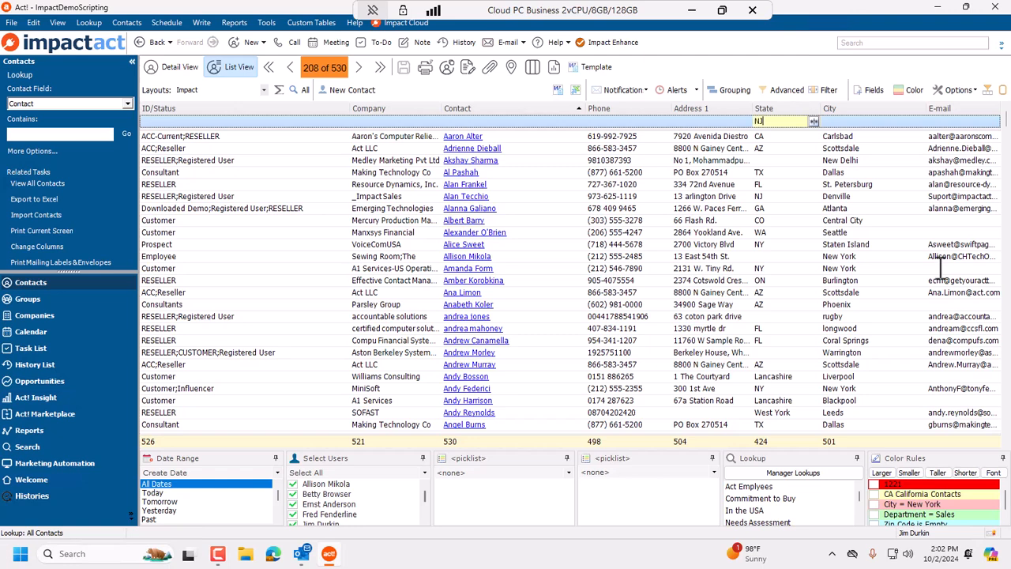
pyautogui.write('NJ')
pyautogui.press('Tab')
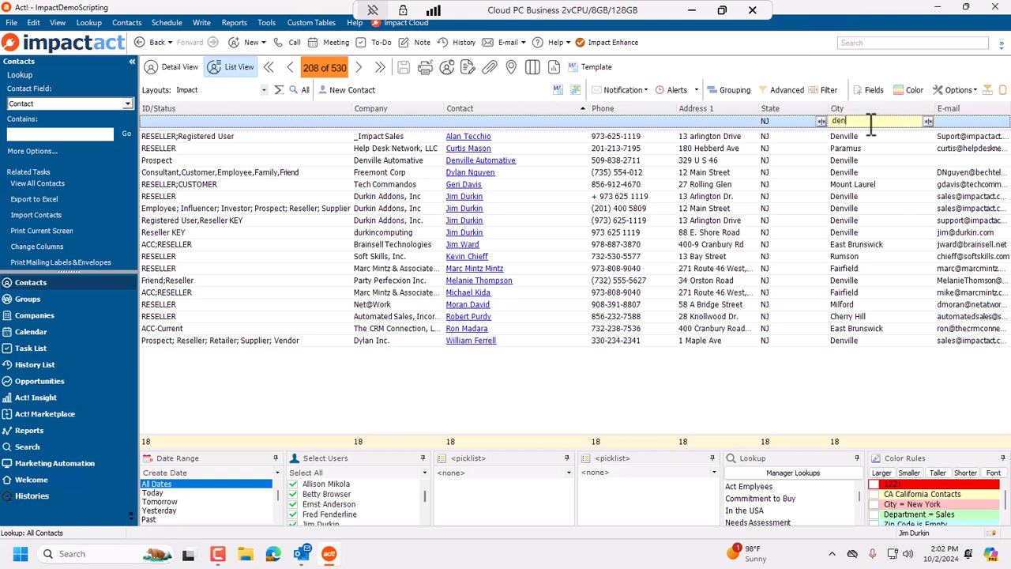
# Filter the City column to denville.
pyautogui.write('denville')
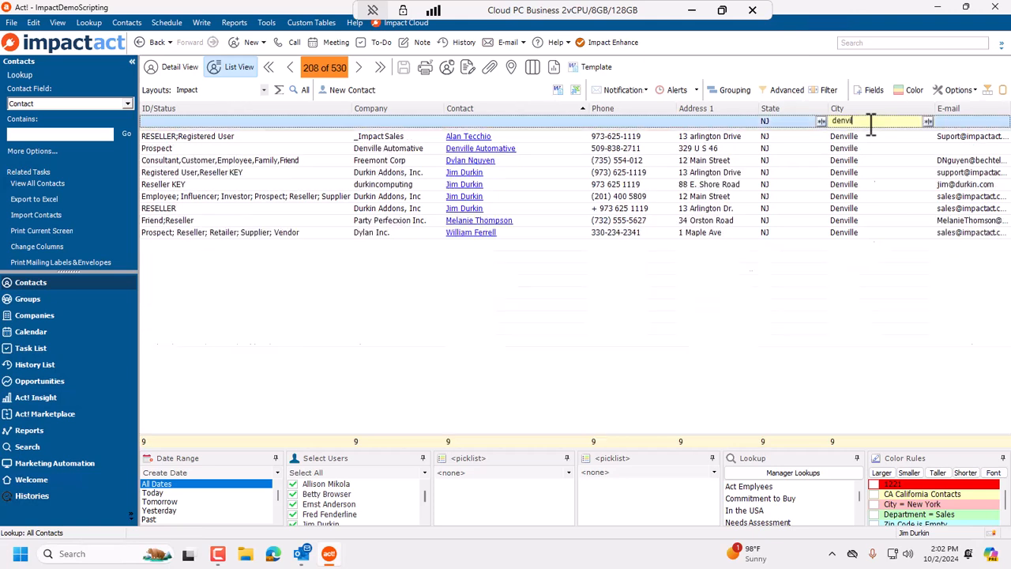
pyautogui.press('Tab')
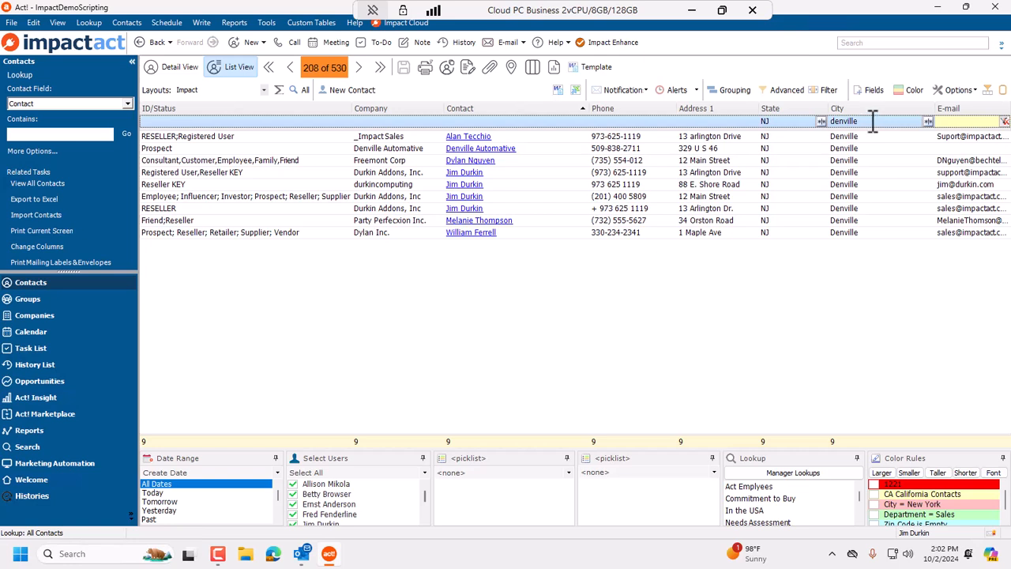
# Clear the City column filter.
pyautogui.click(929, 121)
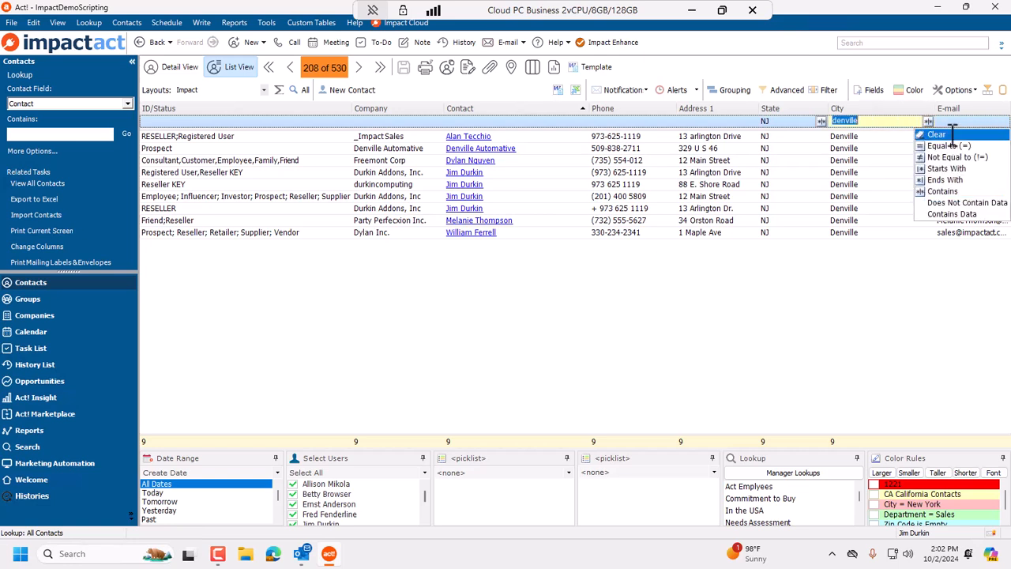
pyautogui.click(953, 135)
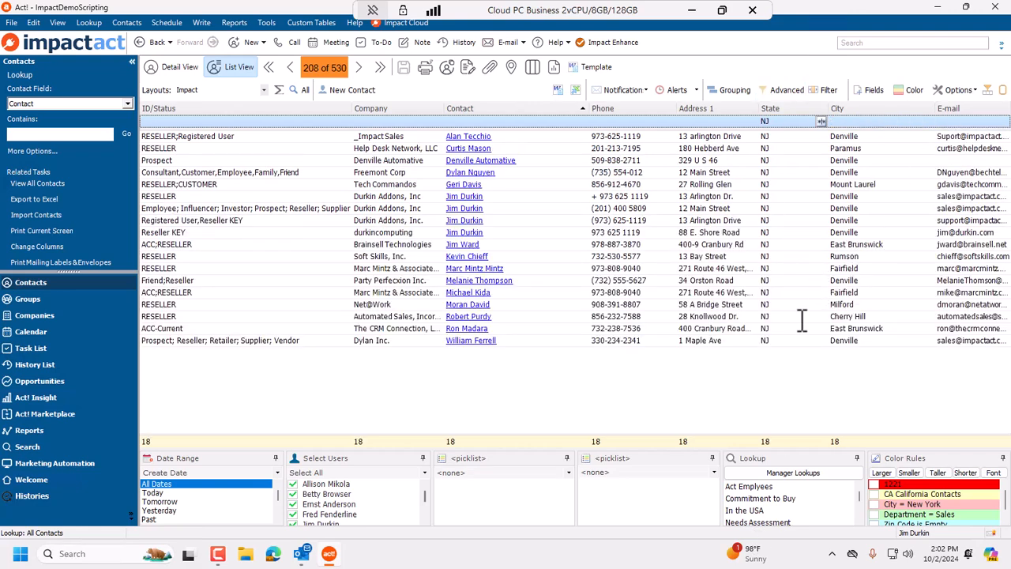
# Change the State column filter to Not Equal to NJ.
pyautogui.click(816, 123)
pyautogui.click(822, 122)
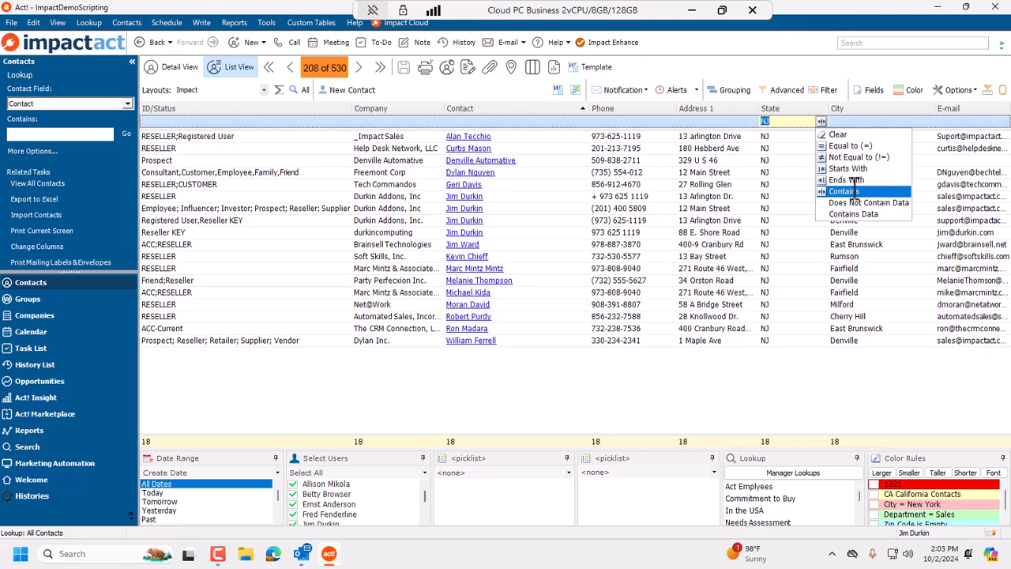
pyautogui.click(847, 156)
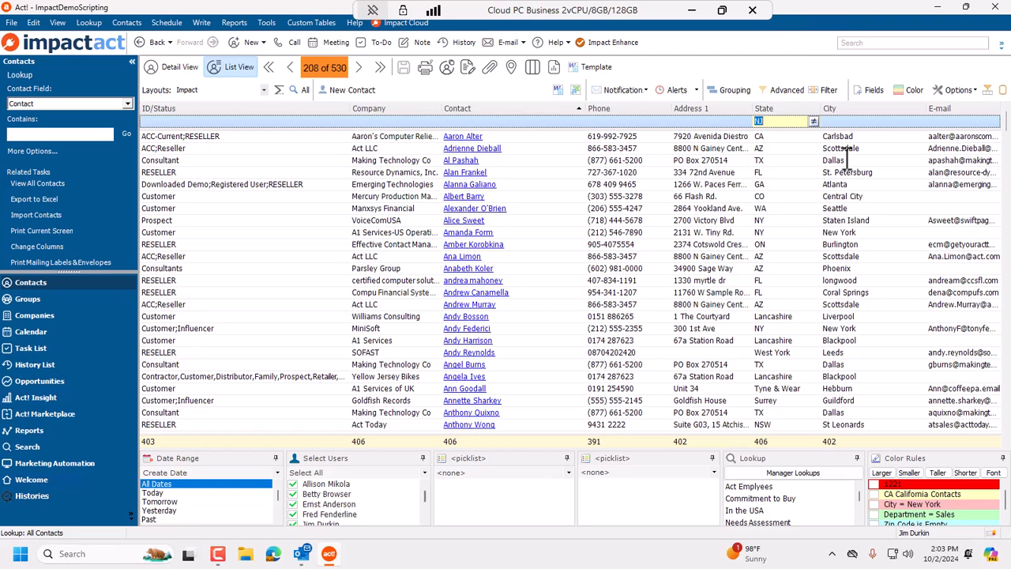
# Clear the State column filter and hide the filter row.
pyautogui.click(816, 121)
pyautogui.click(826, 131)
pyautogui.click(828, 89)
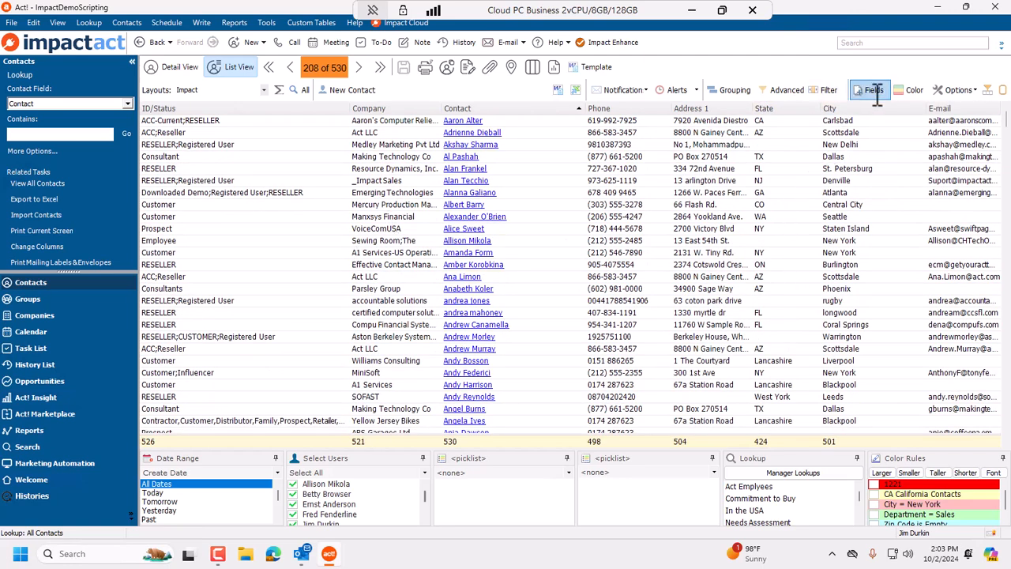
# Add the Hobbies field as a column to the Impact list layout and save.
pyautogui.click(874, 90)
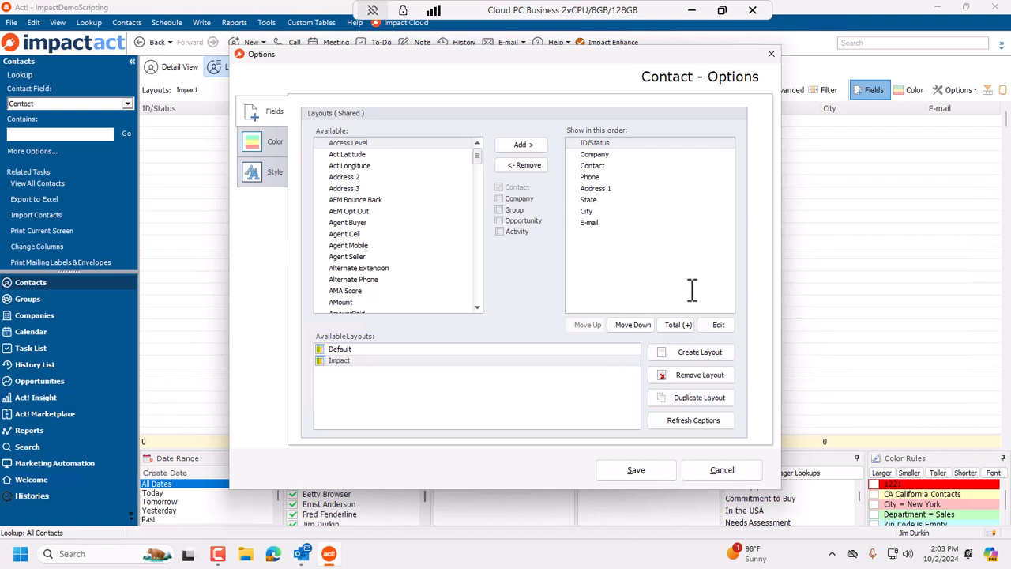
pyautogui.scroll(-15, 387, 214)
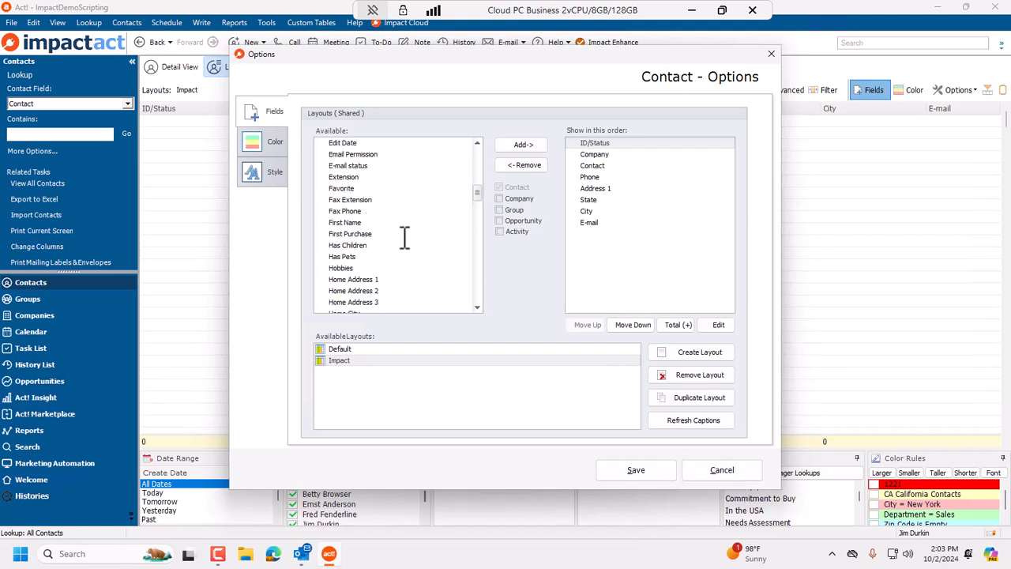
pyautogui.doubleClick(378, 234)
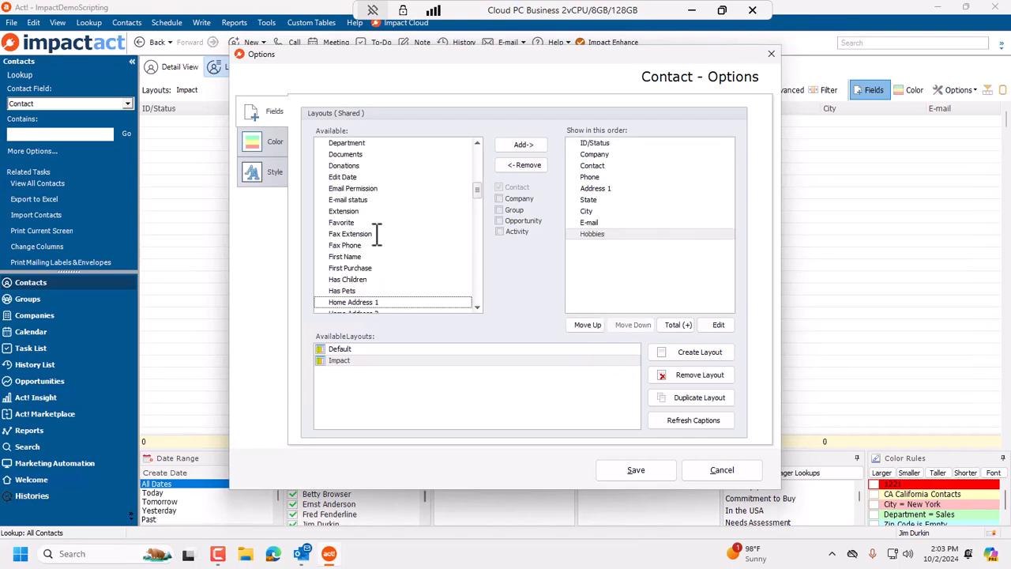
pyautogui.click(639, 469)
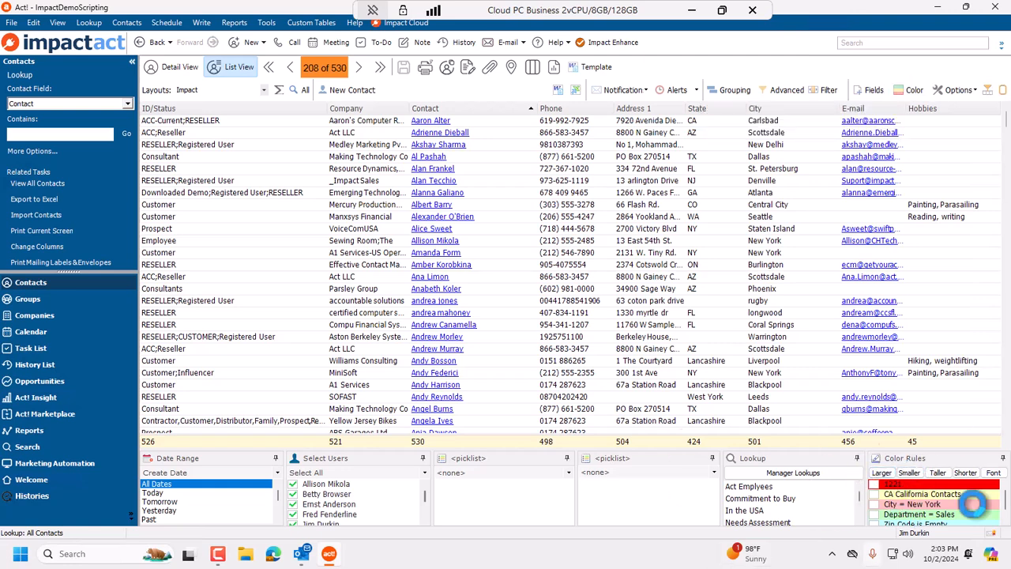
# Edit the Department = Sales color rule to use the Department field containing Sales, and save.
pyautogui.click(909, 89)
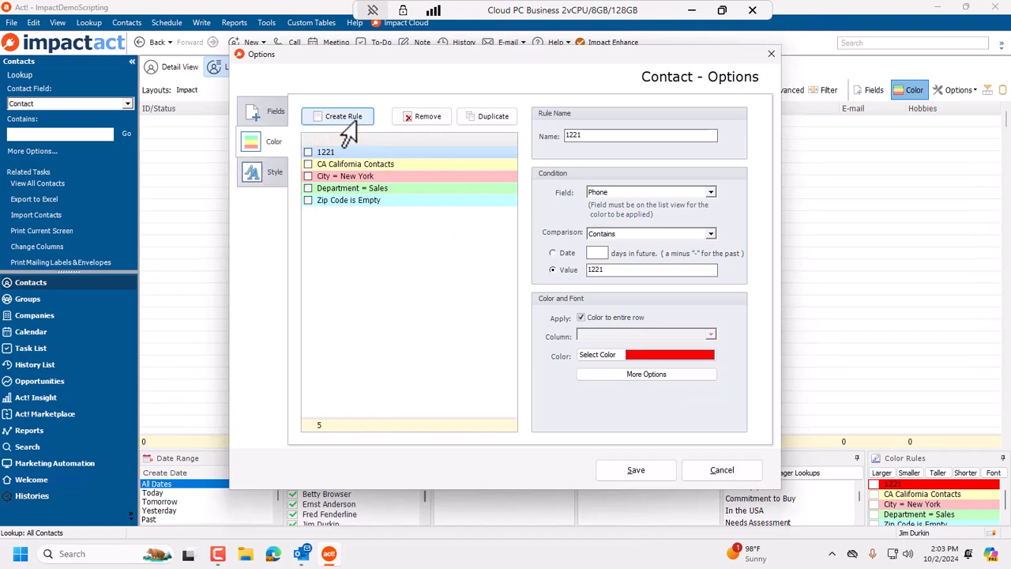
pyautogui.click(350, 189)
pyautogui.click(366, 176)
pyautogui.click(368, 164)
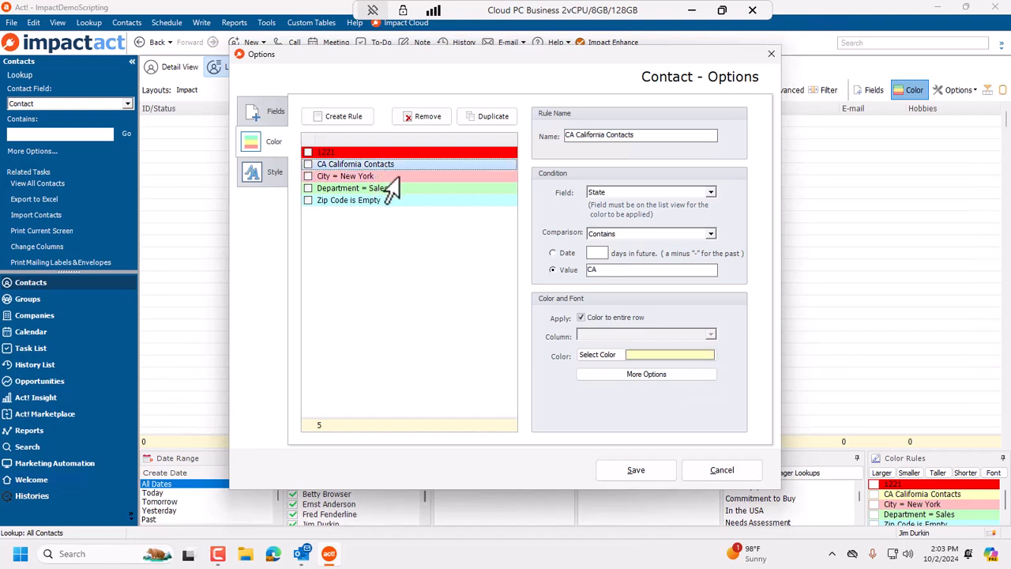
pyautogui.moveTo(563, 135); pyautogui.dragTo(637, 135)
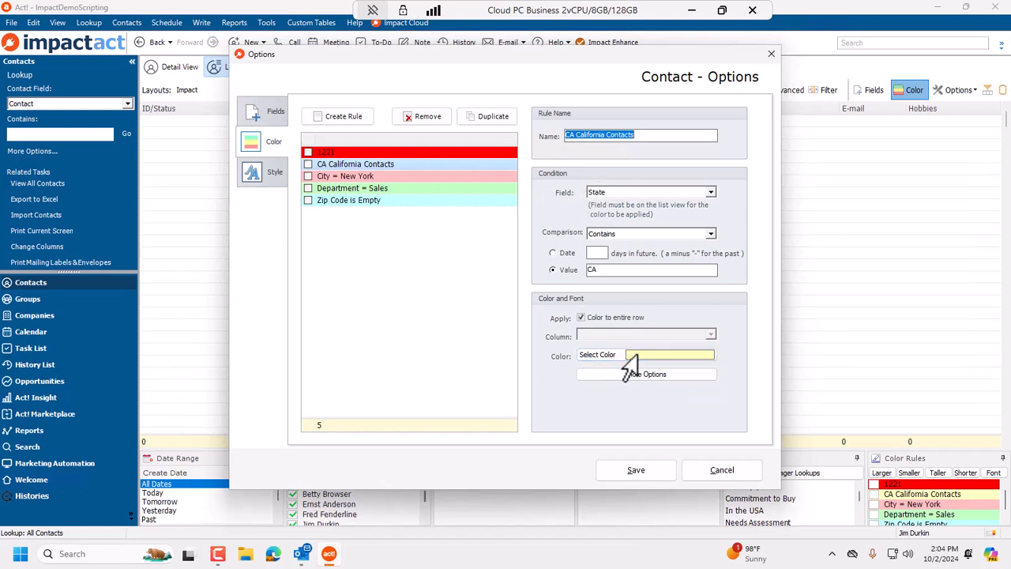
pyautogui.click(379, 191)
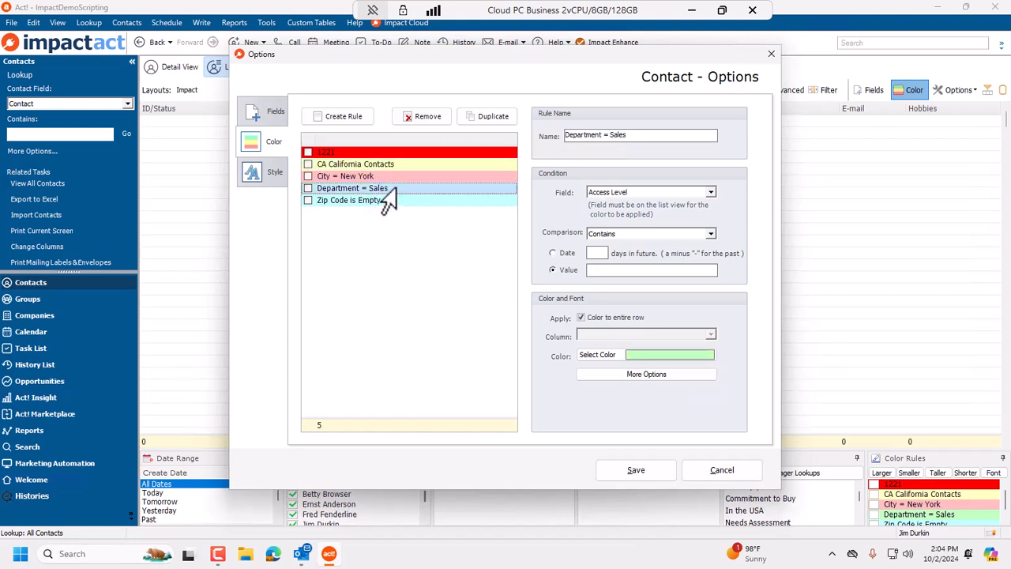
pyautogui.click(624, 193)
pyautogui.scroll(-3, 629, 224)
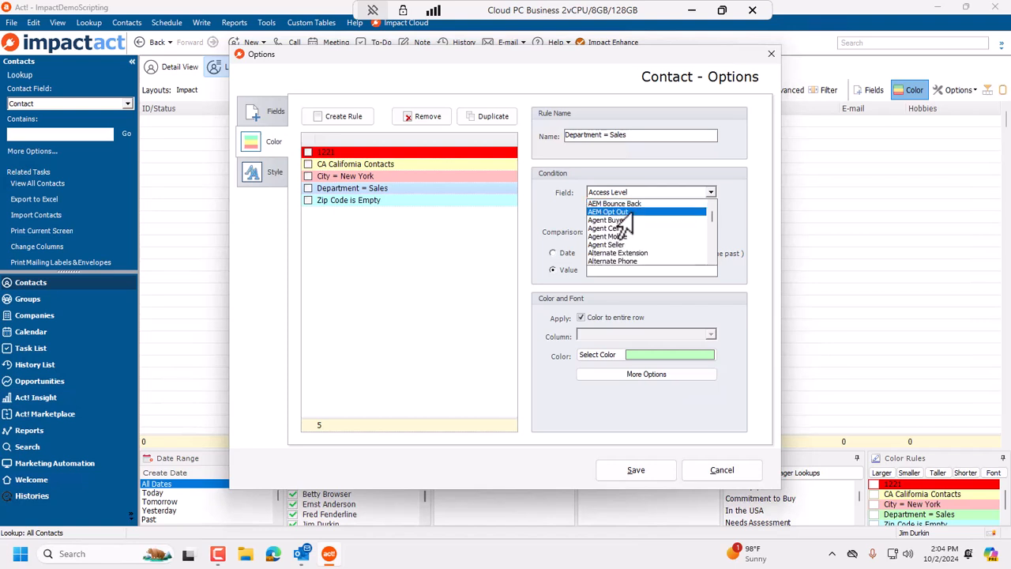
pyautogui.scroll(-6, 629, 224)
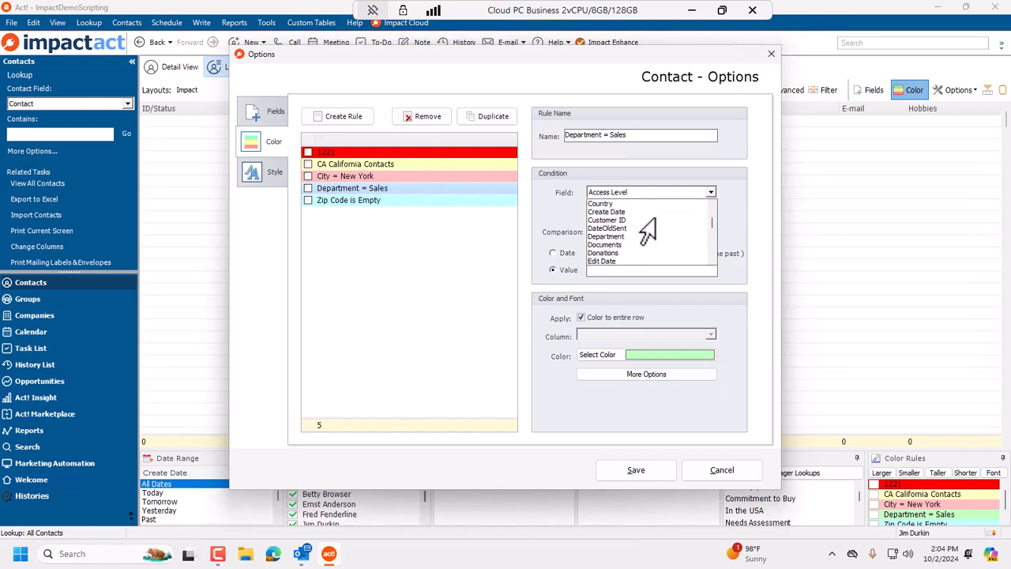
pyautogui.click(612, 236)
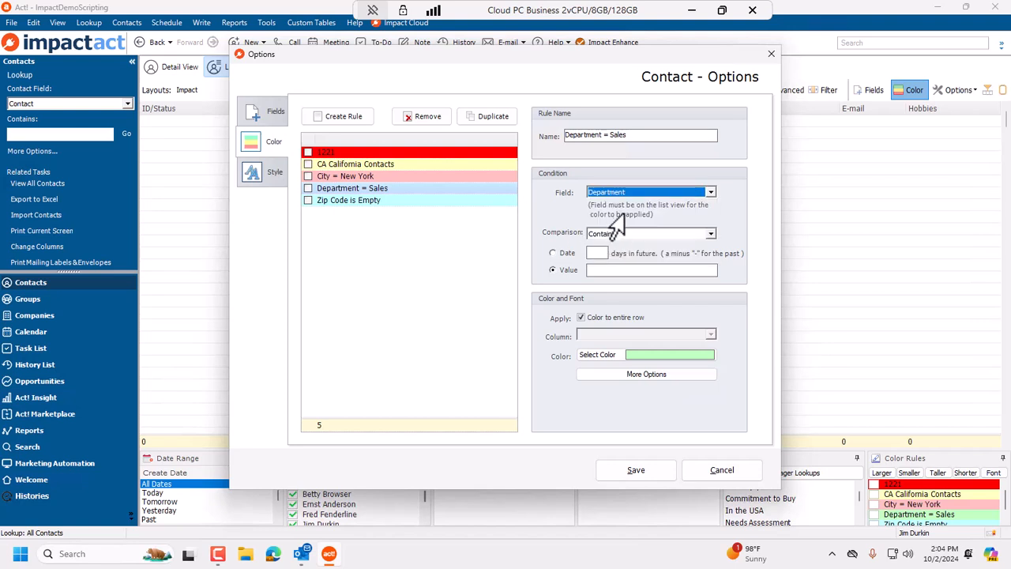
pyautogui.click(591, 270)
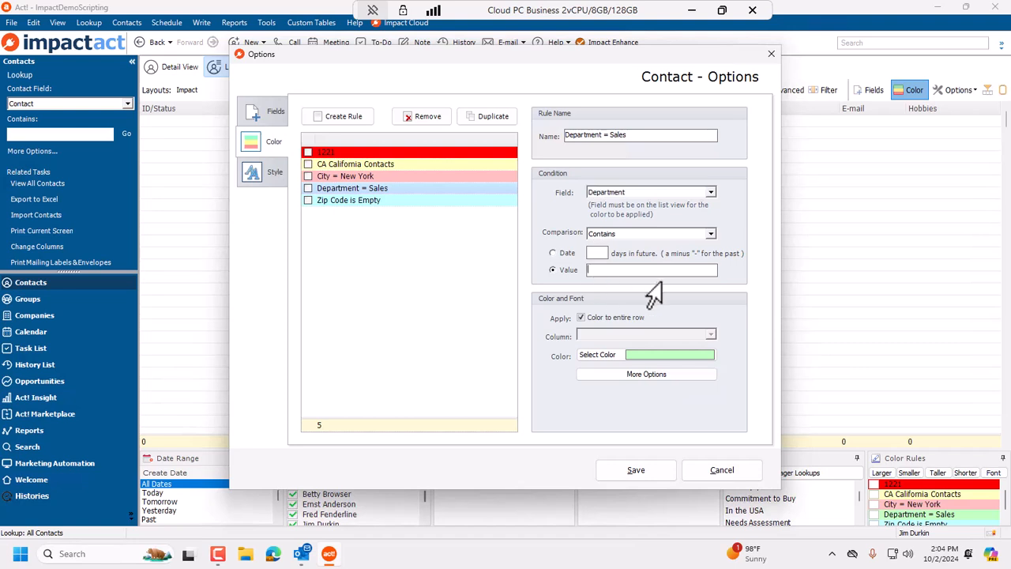
pyautogui.press('Tab')
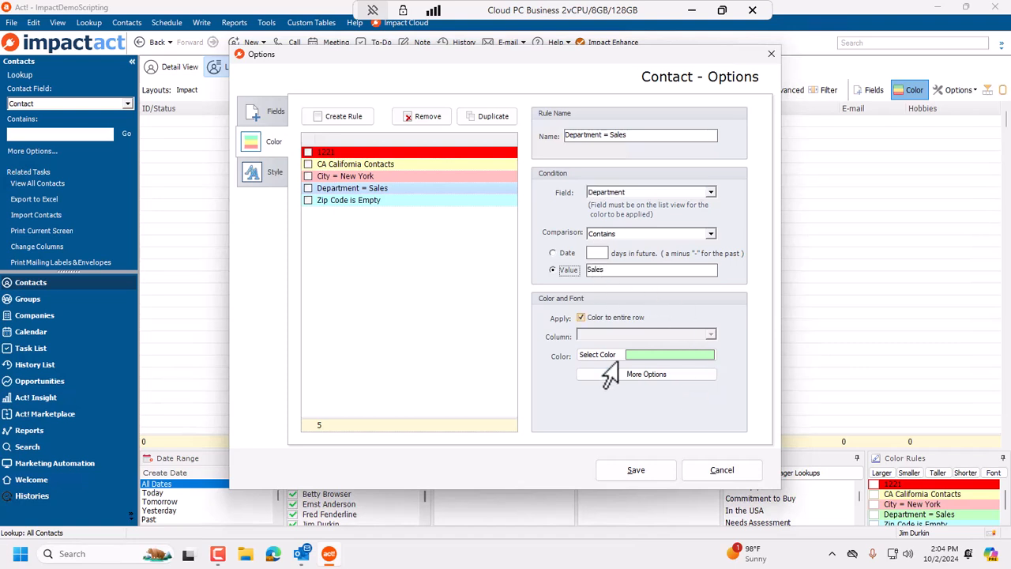
pyautogui.click(628, 472)
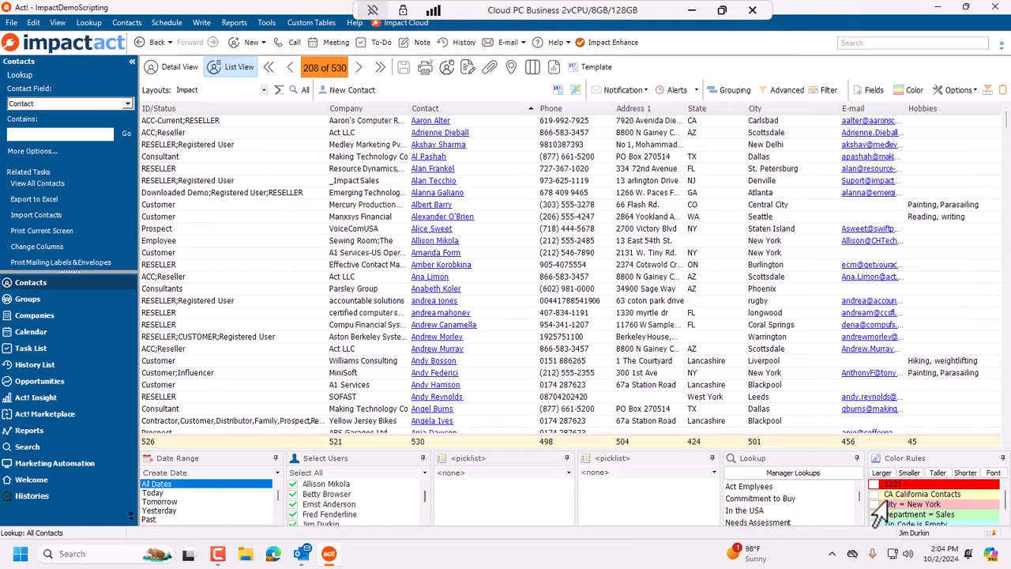
# Enable all color rules in the Color Rules panel.
pyautogui.click(873, 494)
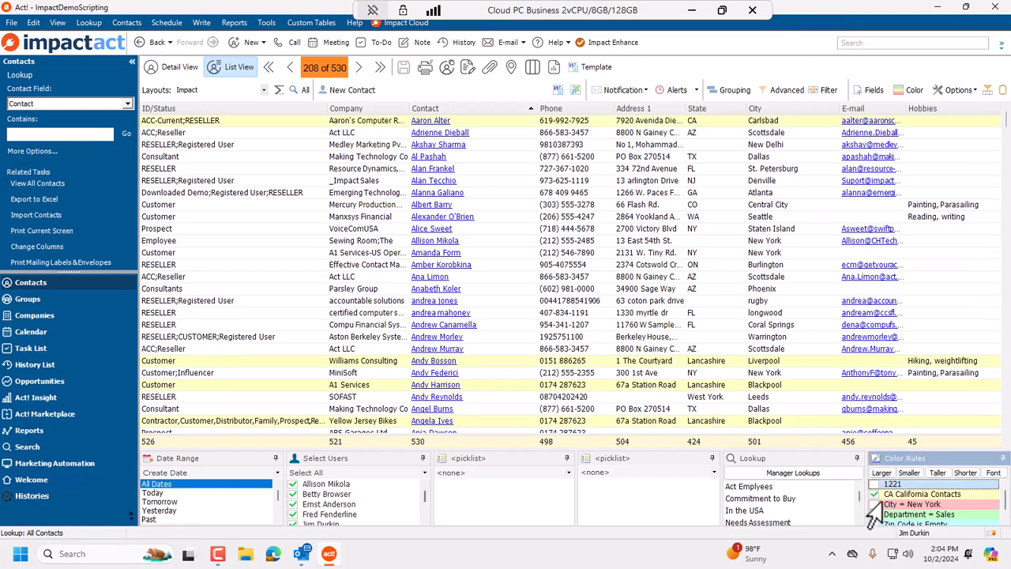
pyautogui.scroll(-3, 795, 406)
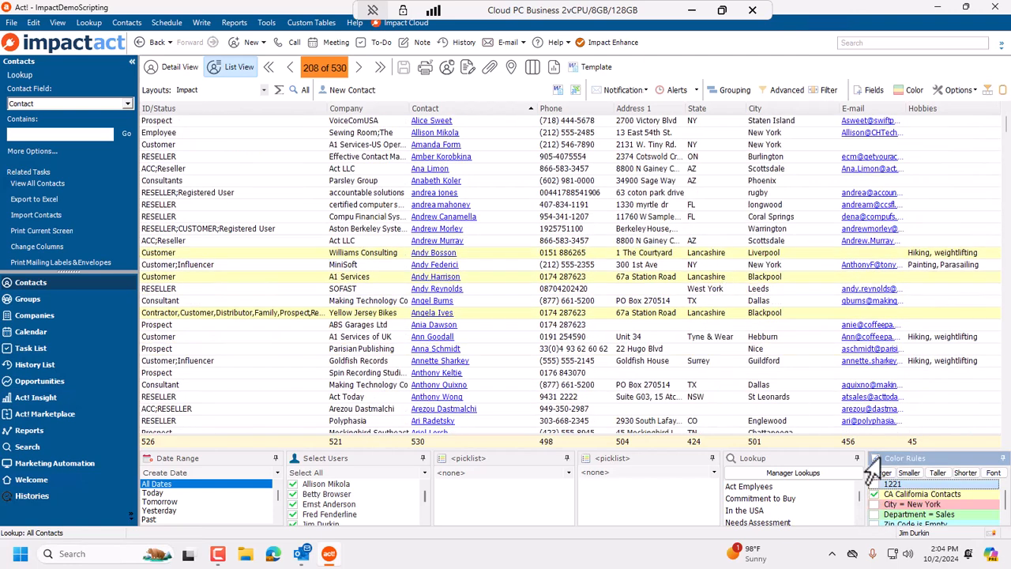
pyautogui.rightClick(906, 512)
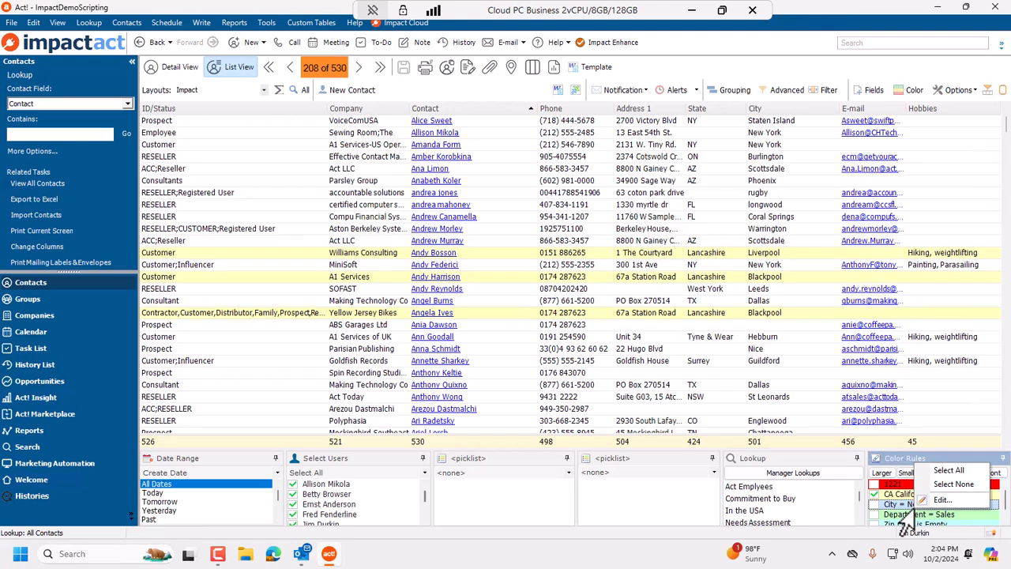
pyautogui.click(946, 471)
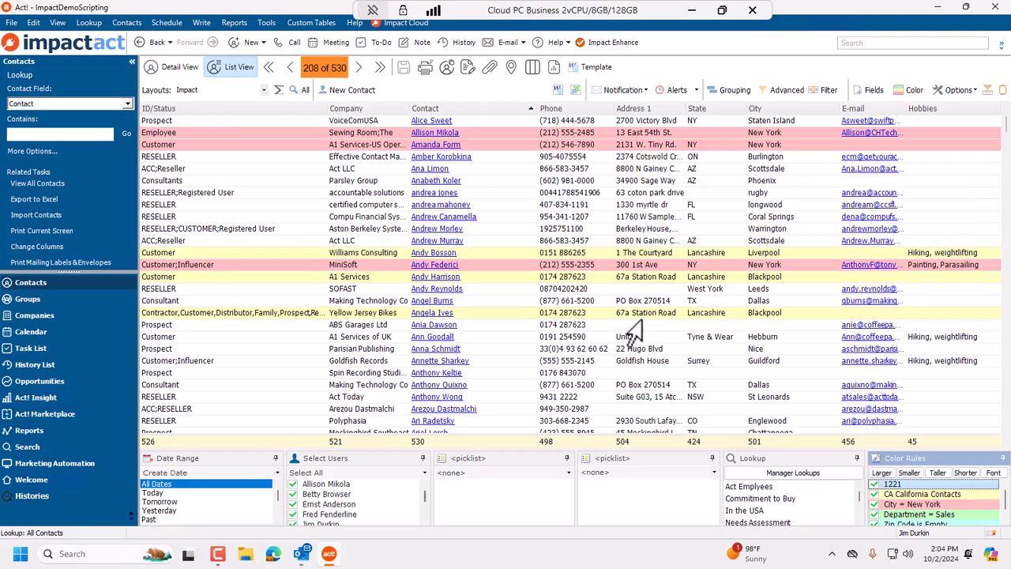
# Enlarge the contact list font by six steps.
pyautogui.scroll(-2, 632, 334)
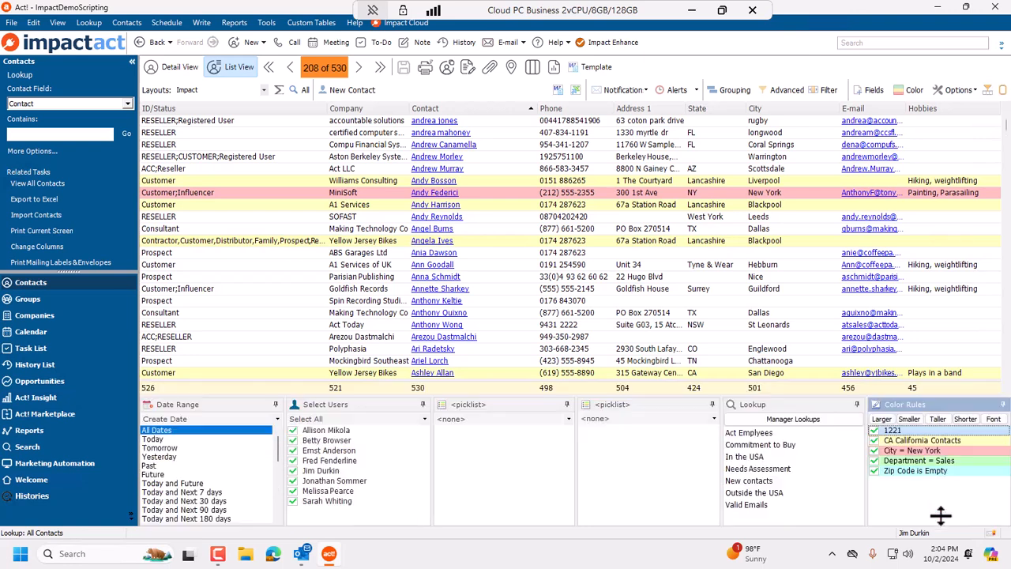
pyautogui.click(606, 264)
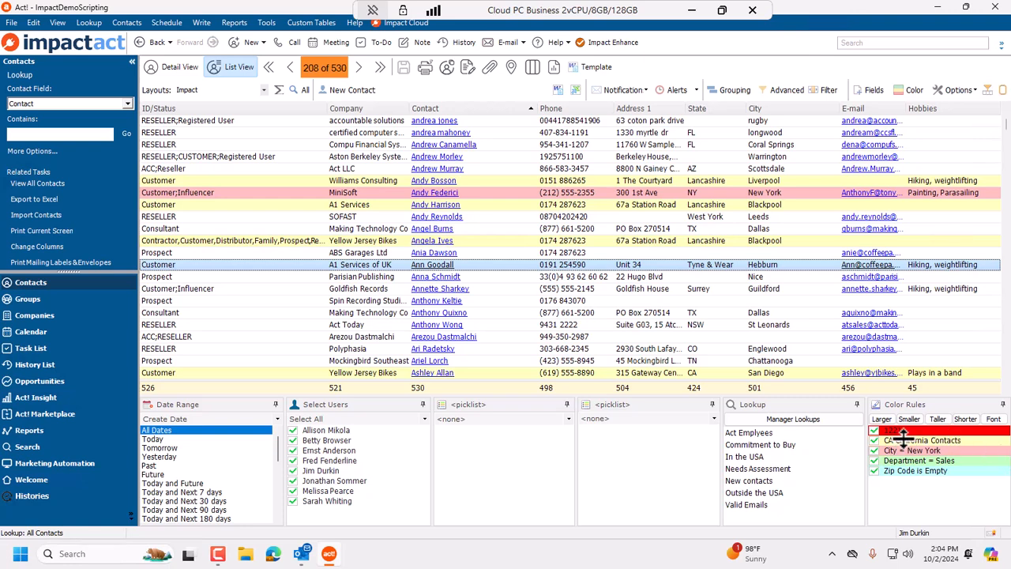
pyautogui.click(600, 228)
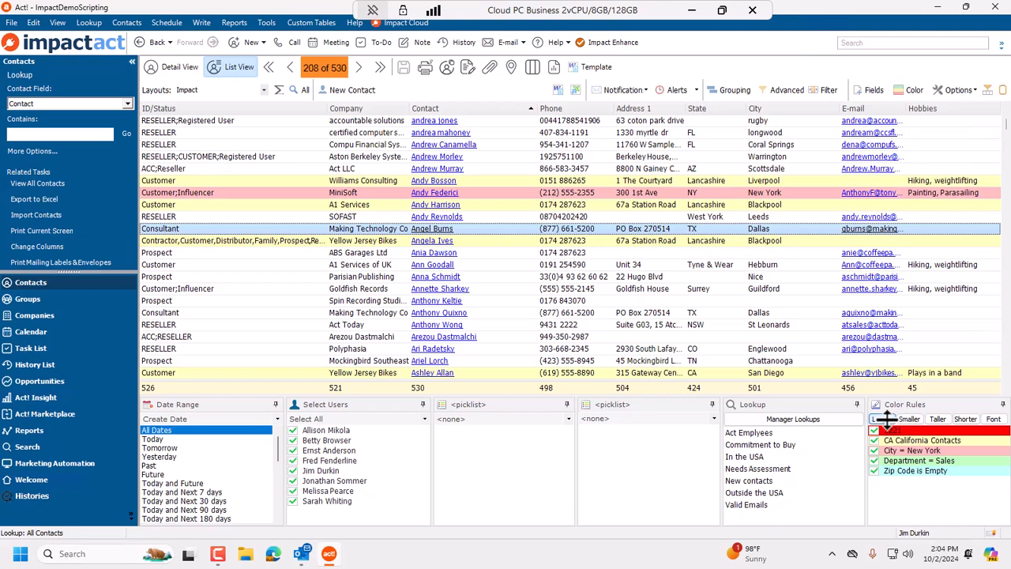
pyautogui.click(885, 419)
pyautogui.click(885, 419)
pyautogui.click(885, 419)
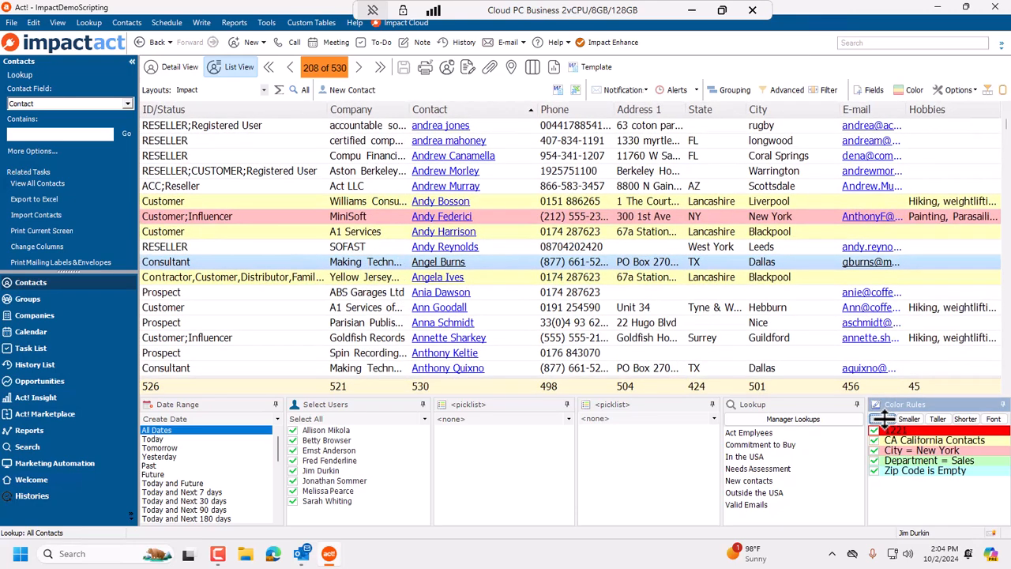
pyautogui.click(885, 419)
pyautogui.click(885, 419)
pyautogui.click(885, 418)
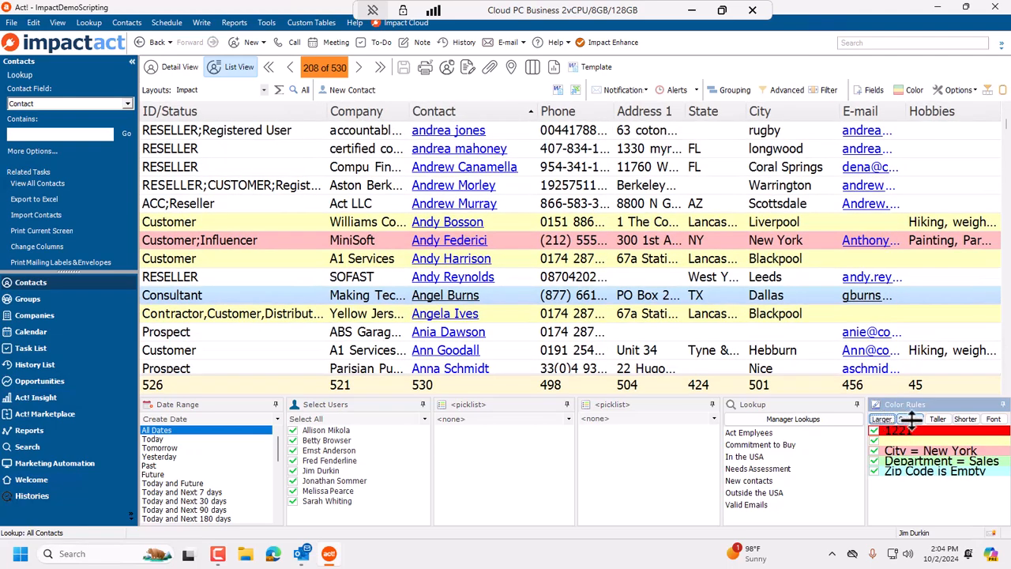
# Shrink the contact list font back to its original size.
pyautogui.click(911, 420)
pyautogui.click(911, 420)
pyautogui.click(910, 420)
pyautogui.click(910, 419)
pyautogui.click(910, 419)
pyautogui.click(910, 419)
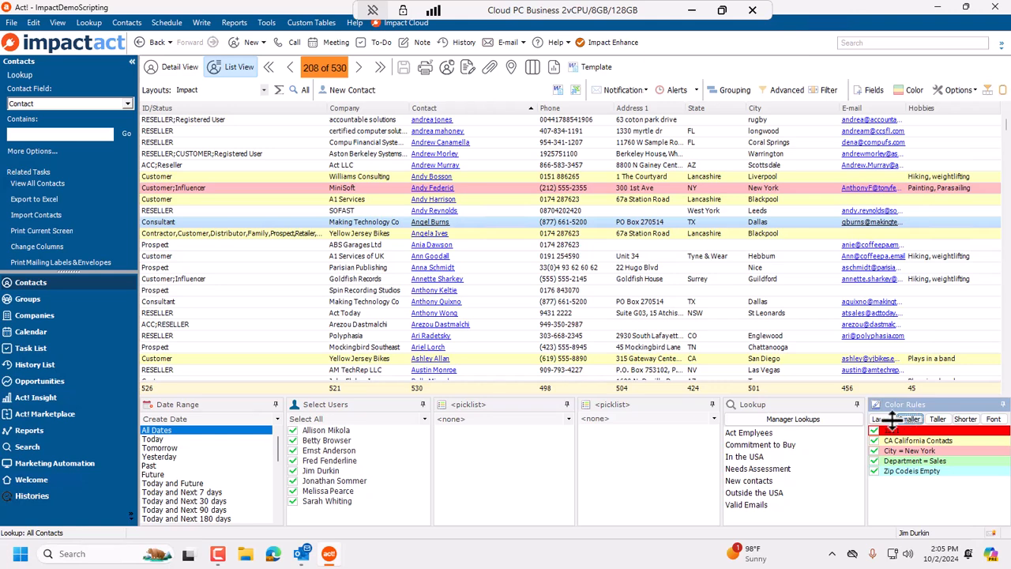
pyautogui.click(883, 420)
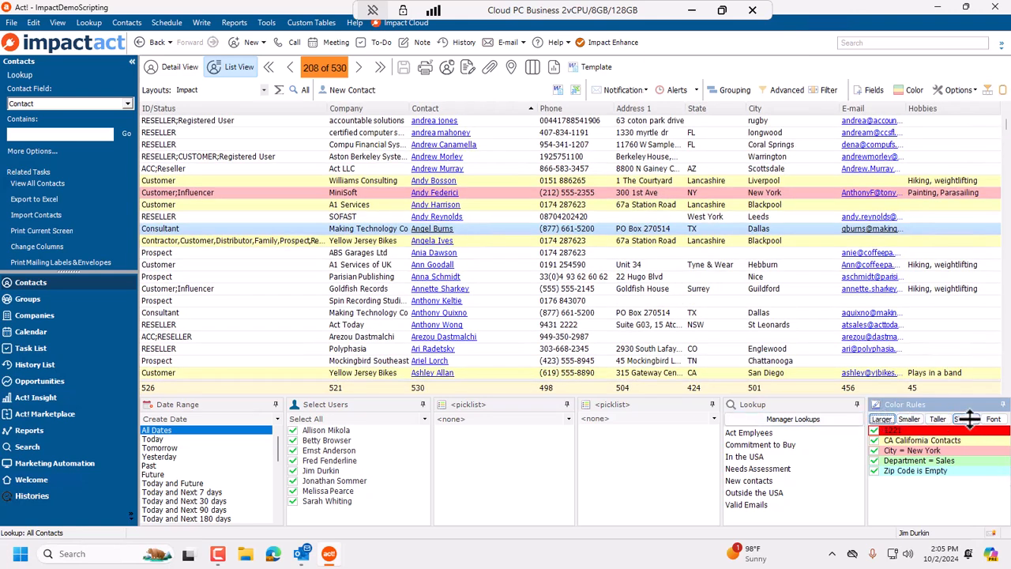
# Make the contact list rows taller by five steps.
pyautogui.click(621, 276)
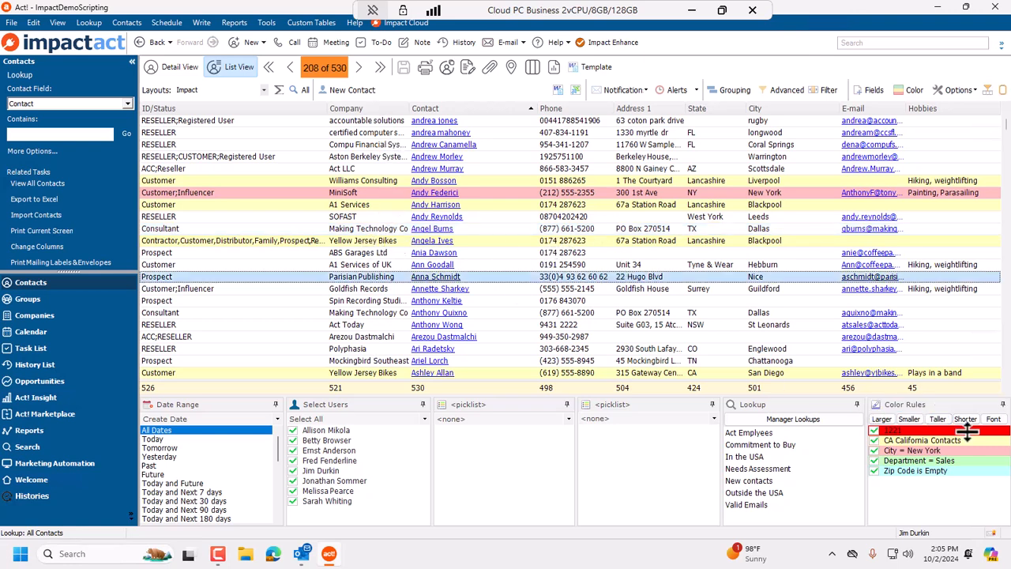
pyautogui.click(939, 419)
pyautogui.click(939, 418)
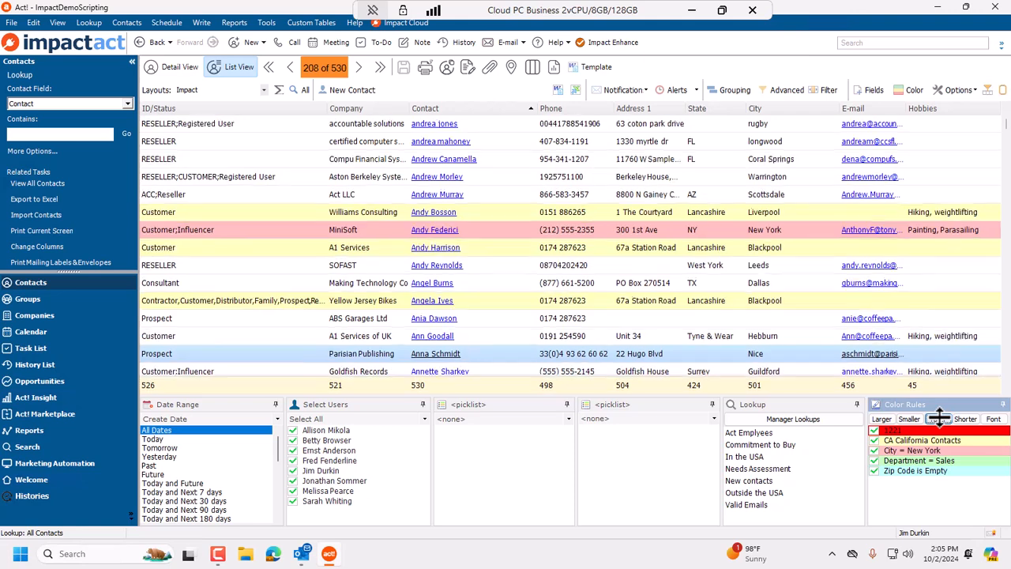
pyautogui.click(939, 419)
pyautogui.click(938, 419)
pyautogui.click(939, 419)
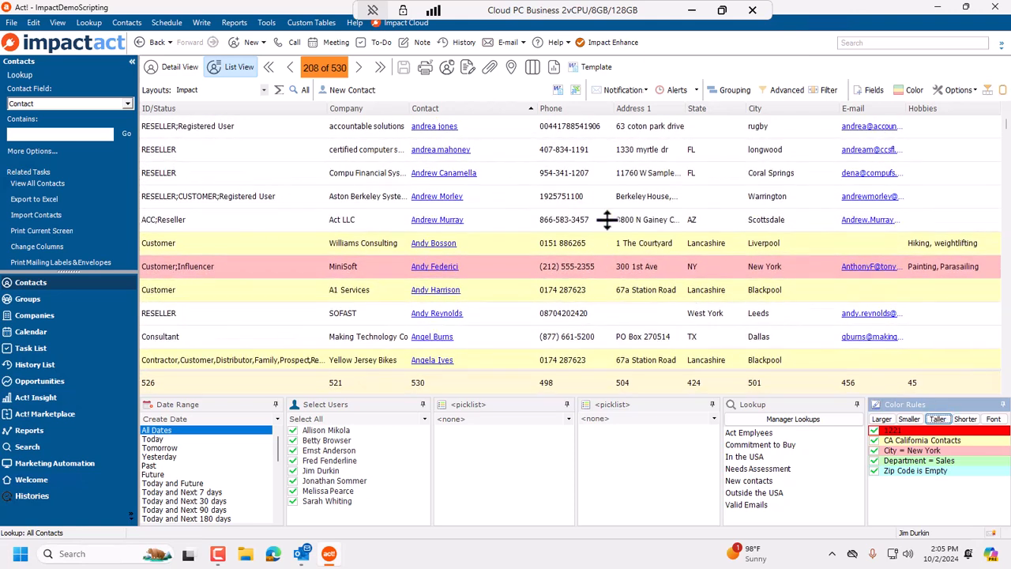
# Enlarge the contact list font by three steps.
pyautogui.click(606, 220)
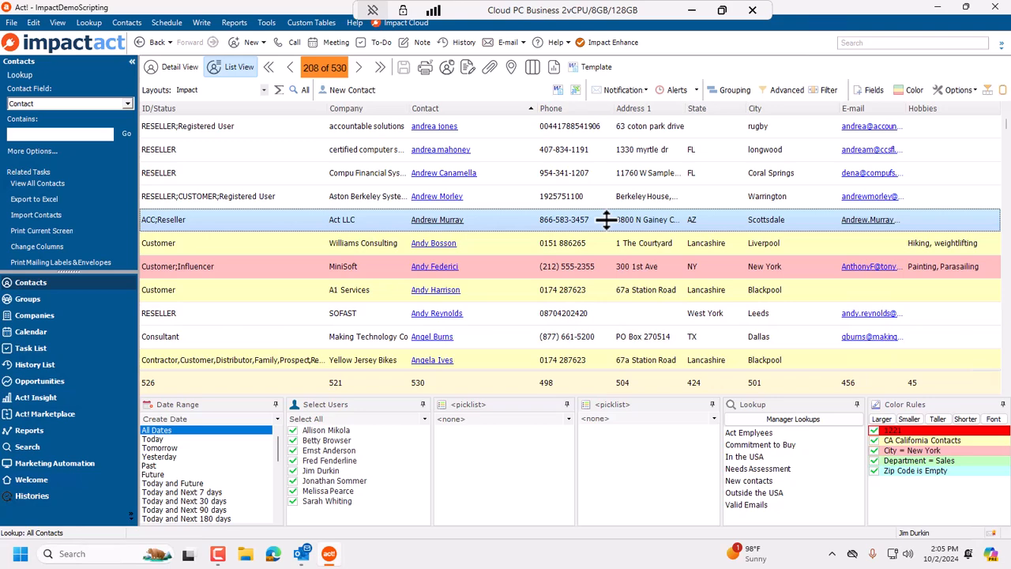
pyautogui.click(882, 419)
pyautogui.click(883, 419)
pyautogui.click(883, 419)
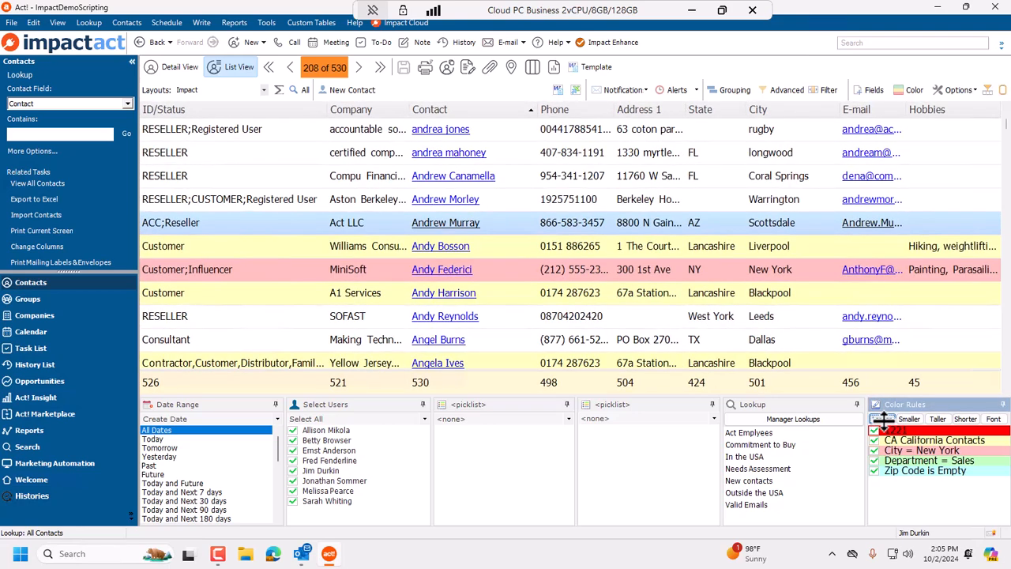
# Make the contact list rows two steps shorter and the font two steps smaller.
pyautogui.click(965, 418)
pyautogui.click(966, 419)
pyautogui.click(965, 419)
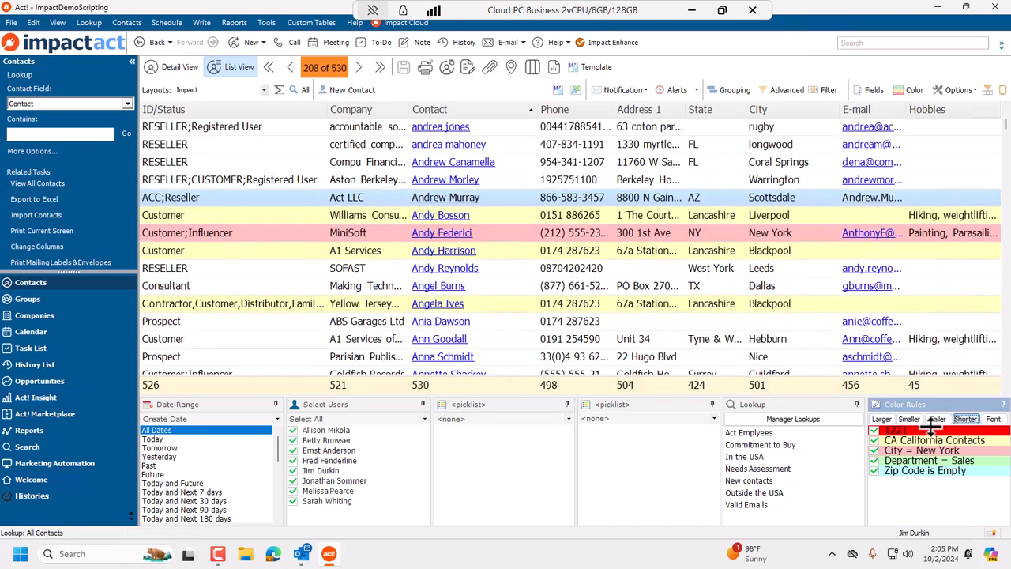
pyautogui.click(910, 418)
pyautogui.click(910, 418)
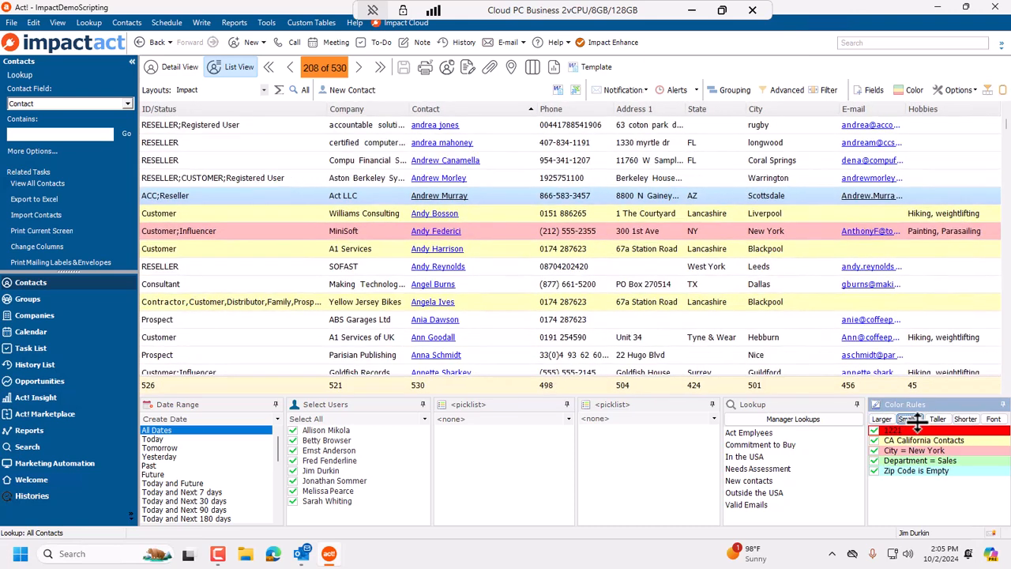
# Set the contact list font to Arial, size 14.
pyautogui.click(998, 420)
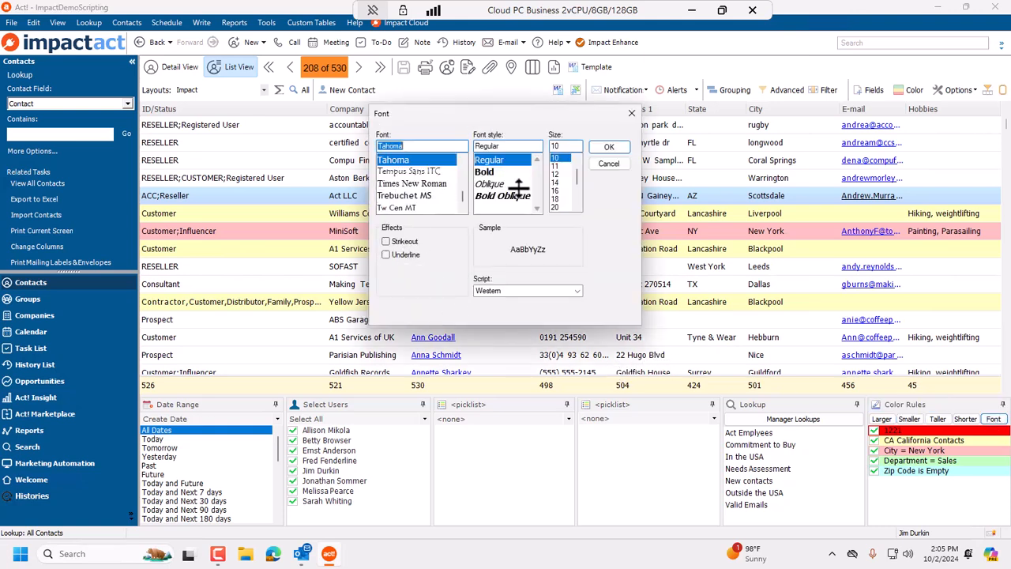
pyautogui.scroll(15, 432, 197)
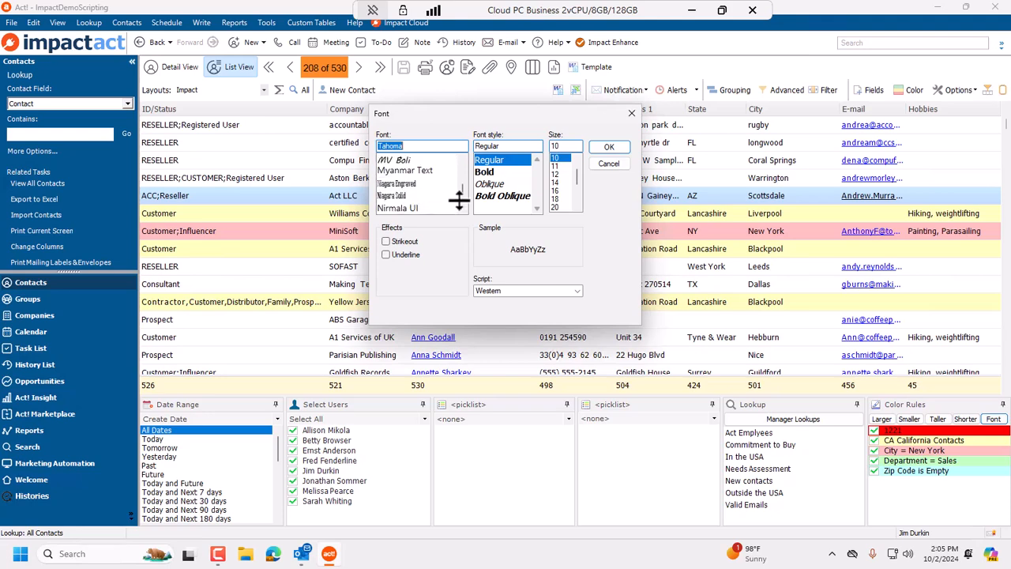
pyautogui.scroll(15, 442, 177)
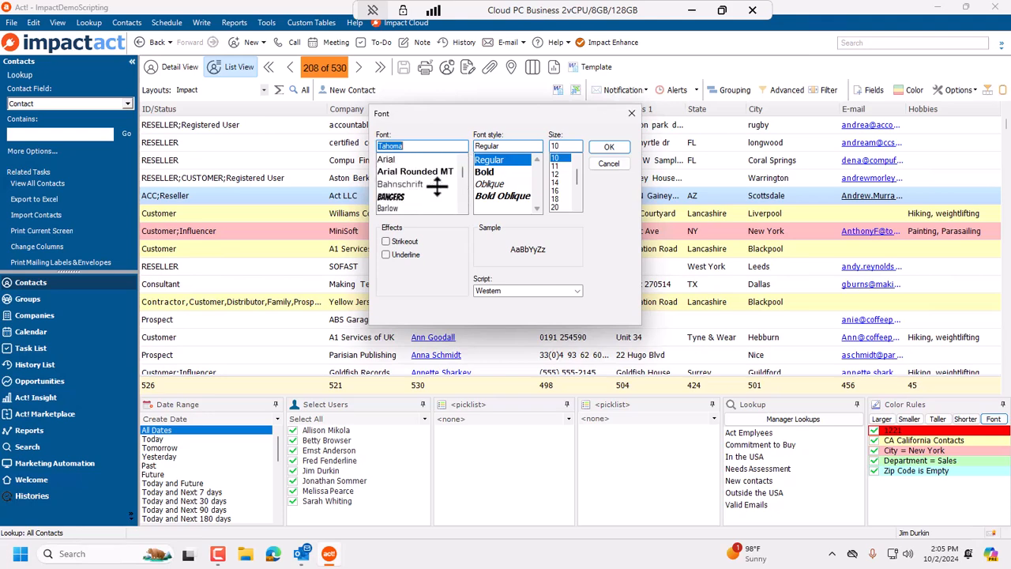
pyautogui.click(420, 161)
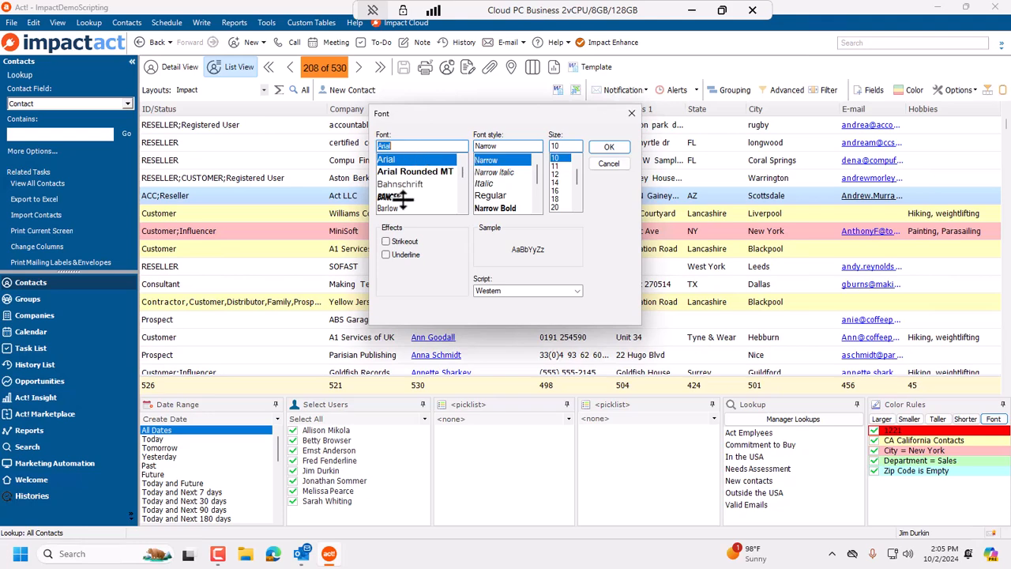
pyautogui.click(557, 183)
pyautogui.click(610, 146)
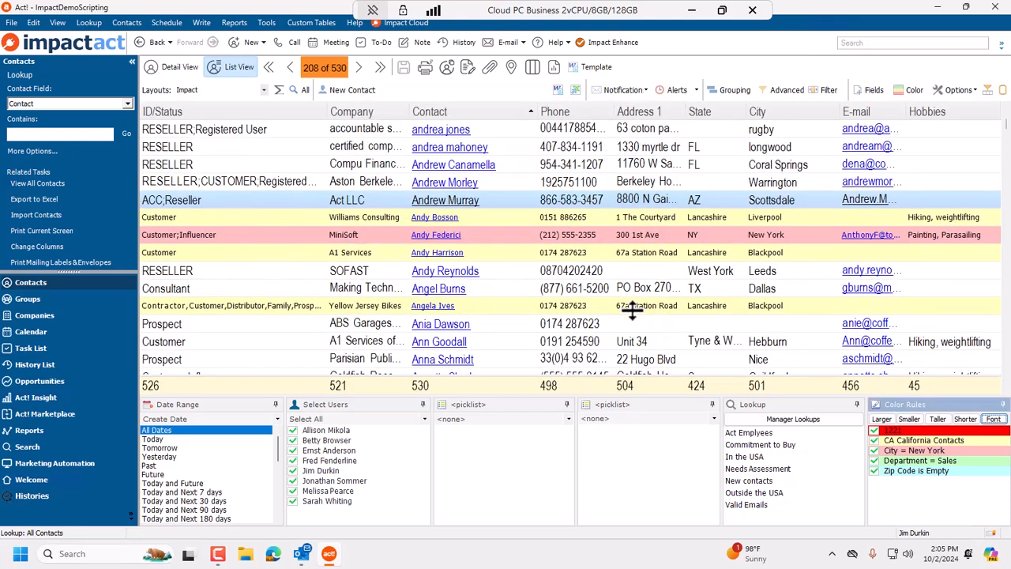
# Change the contact list font size to 10.
pyautogui.click(994, 419)
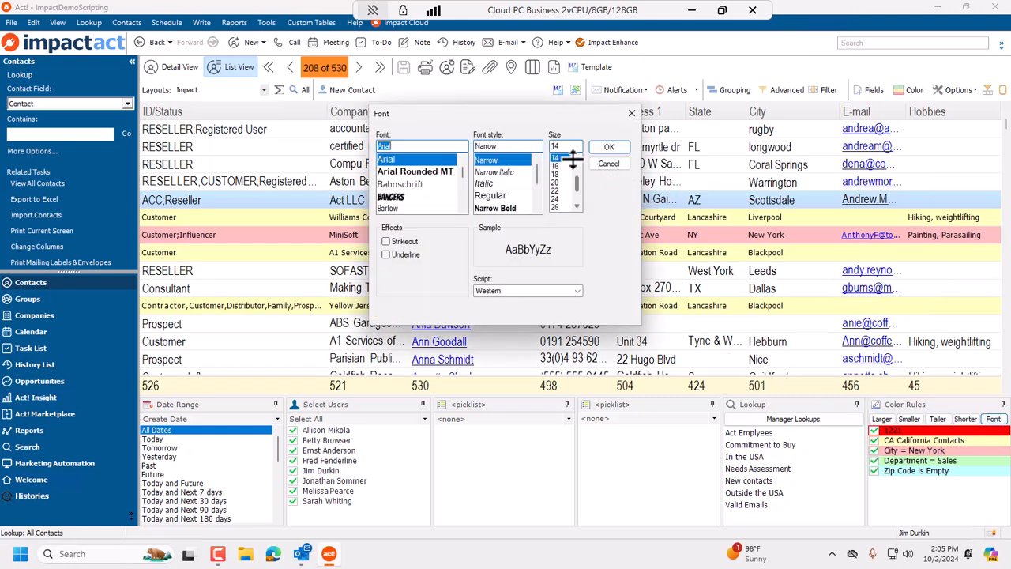
pyautogui.scroll(2, 577, 185)
pyautogui.click(558, 174)
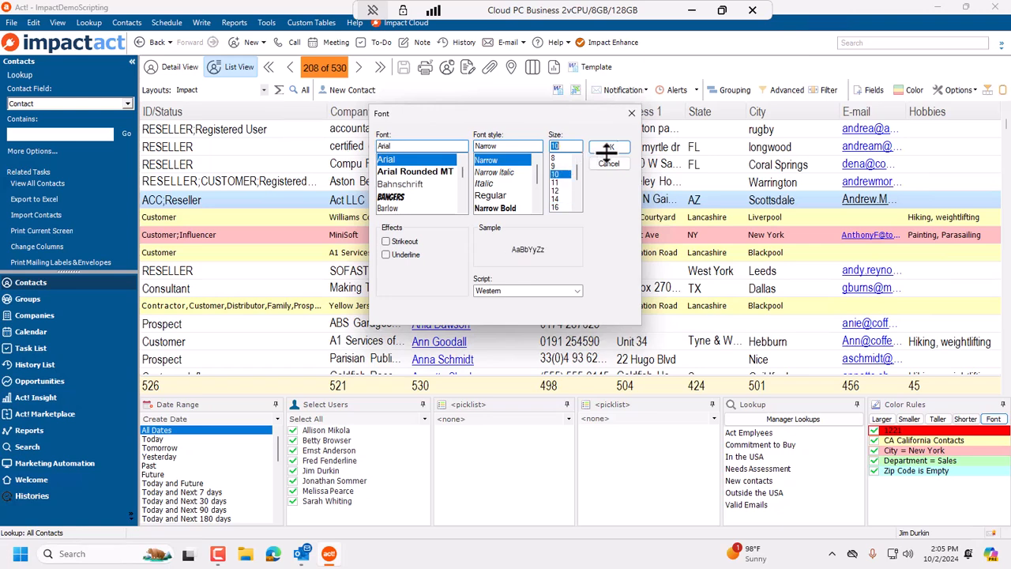
pyautogui.click(612, 148)
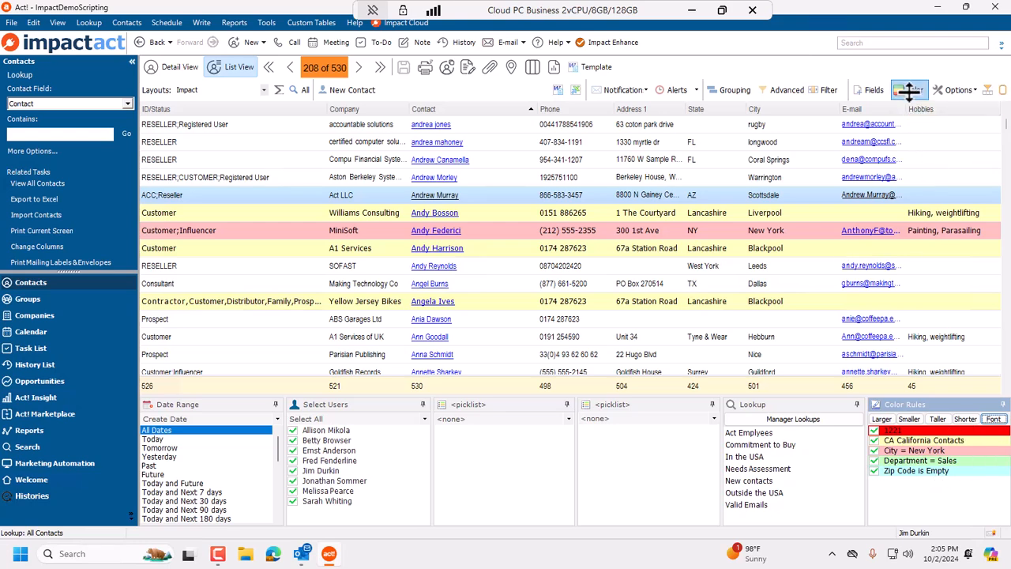
# Show the chart above the contact list.
pyautogui.click(971, 90)
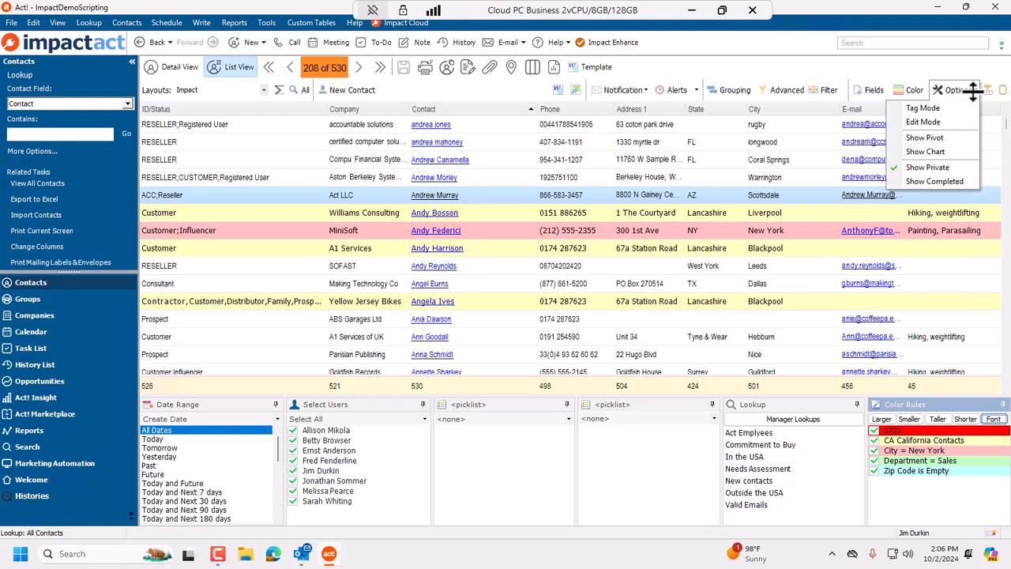
pyautogui.click(955, 152)
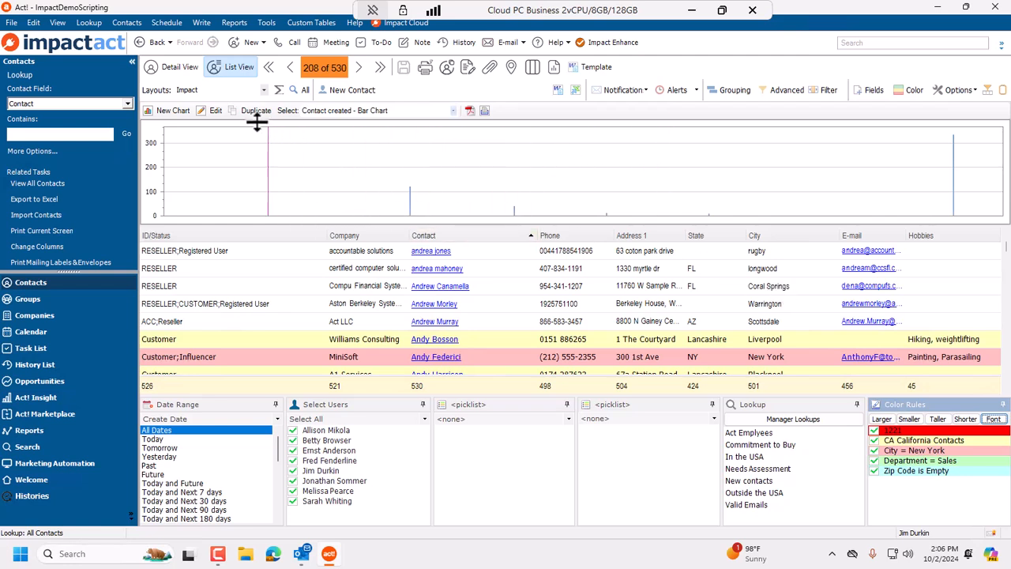
pyautogui.click(210, 110)
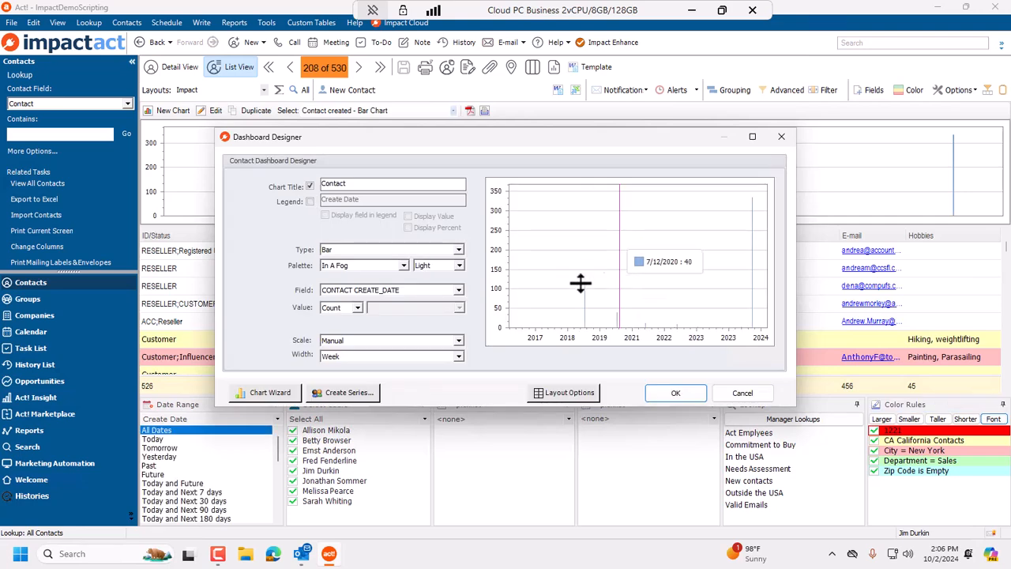
pyautogui.click(275, 390)
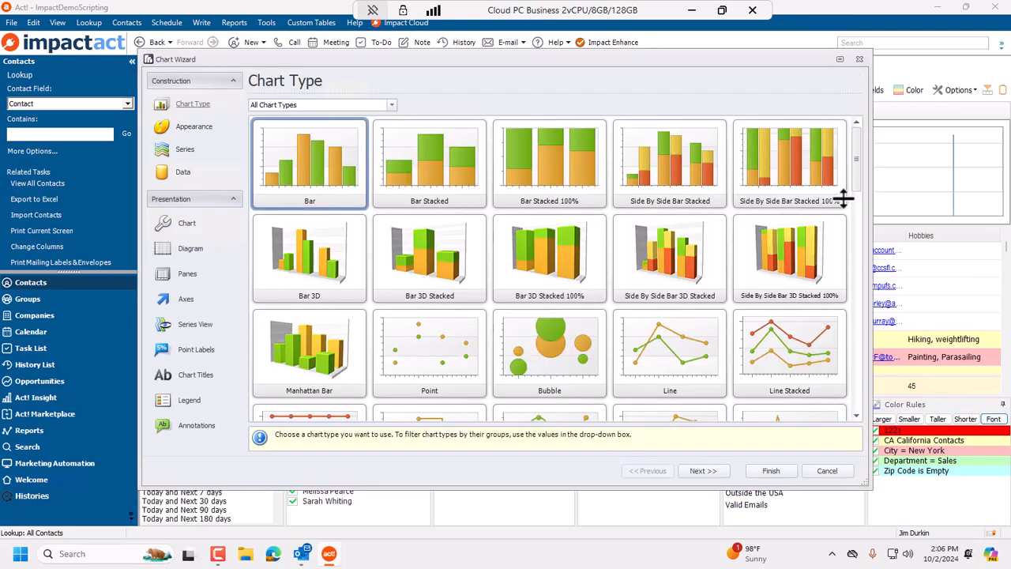
pyautogui.click(828, 471)
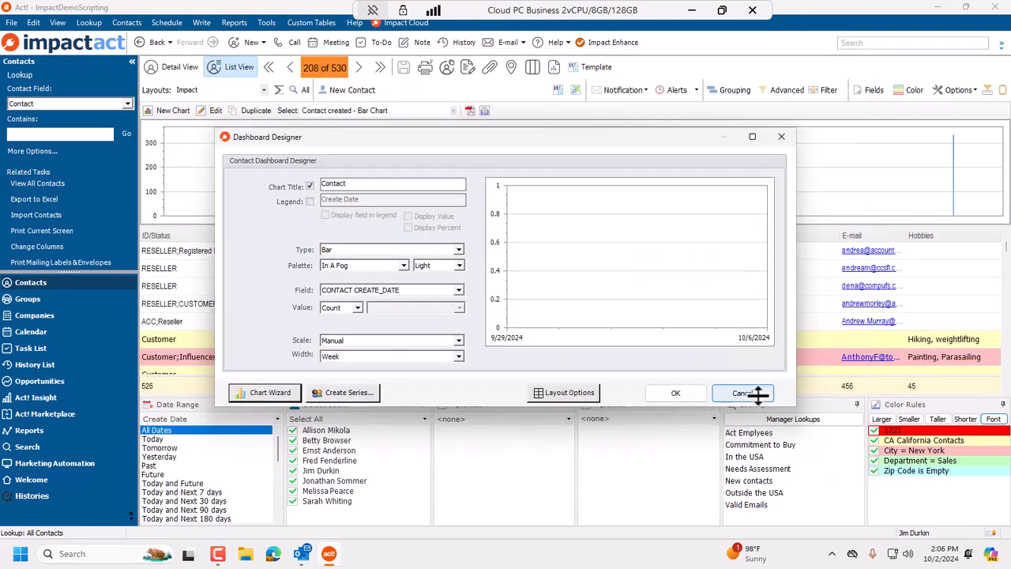
pyautogui.click(757, 393)
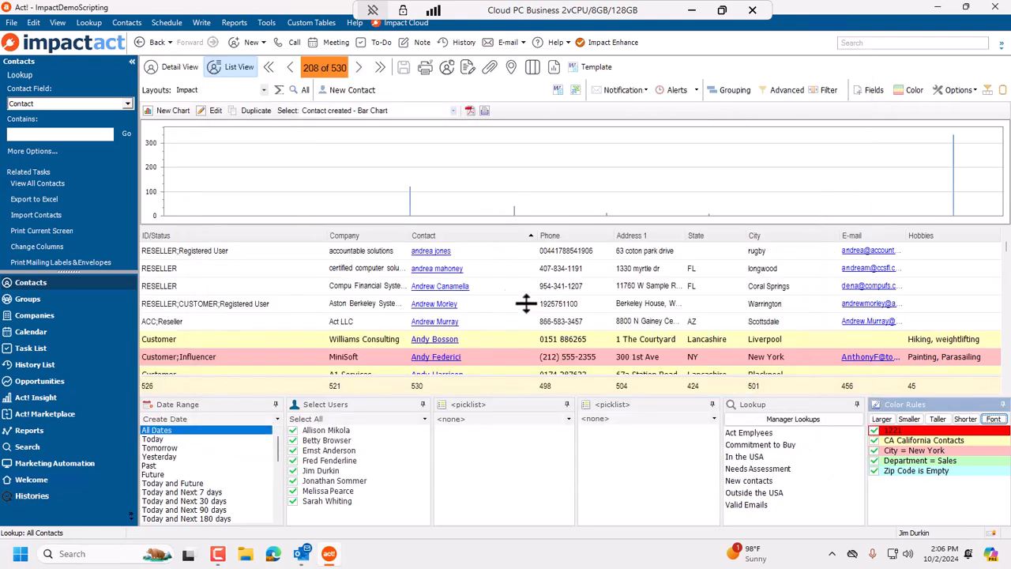
pyautogui.click(973, 90)
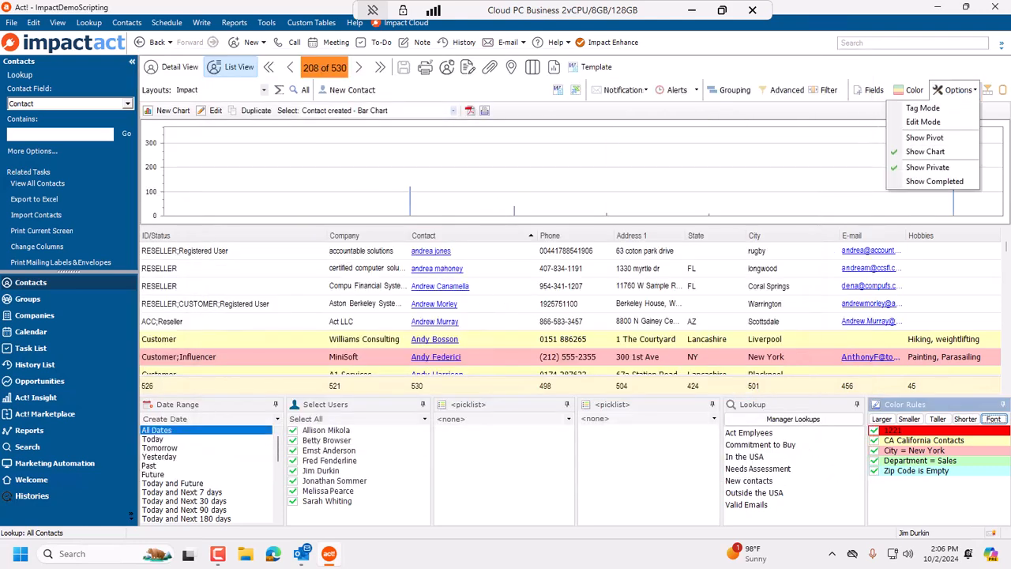
pyautogui.click(941, 155)
pyautogui.click(958, 90)
pyautogui.click(948, 168)
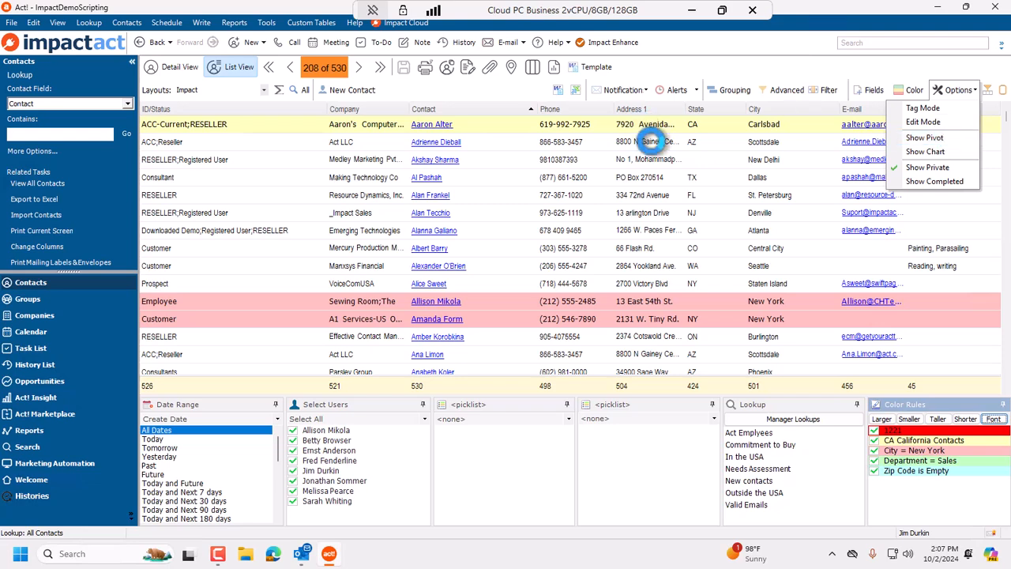
pyautogui.click(917, 265)
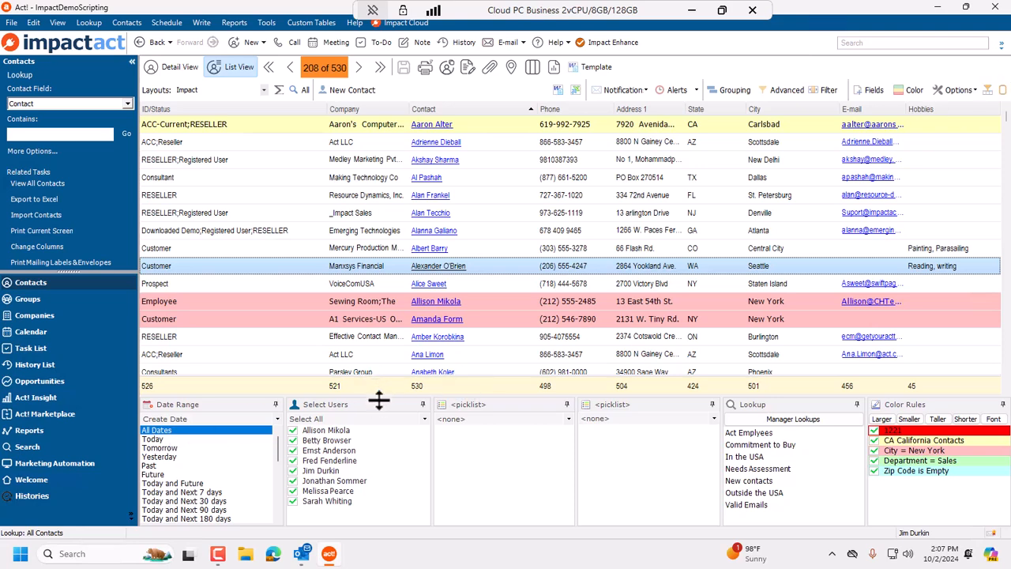
# Narrow the Company column and make the contact list rows three steps shorter.
pyautogui.moveTo(328, 109); pyautogui.dragTo(289, 109)
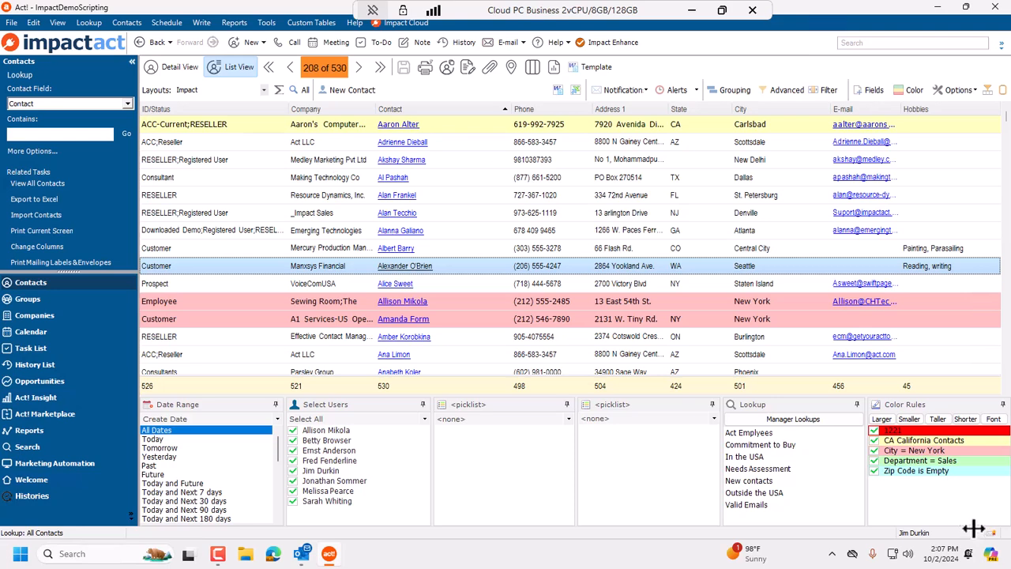
pyautogui.click(967, 418)
pyautogui.click(968, 419)
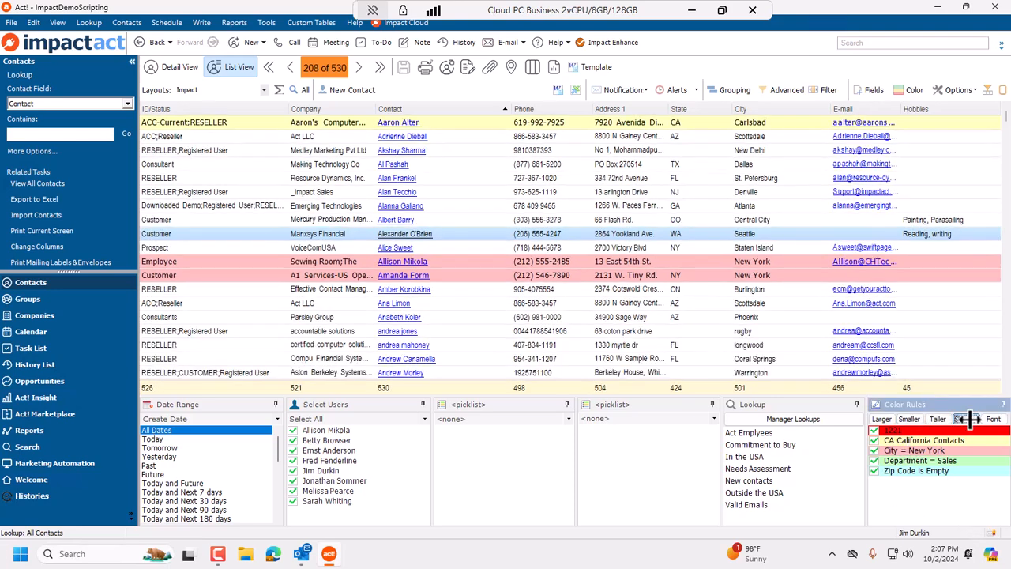
pyautogui.click(969, 419)
# Turn off all color rules and make the contact list rows two more steps shorter.
pyautogui.rightClick(952, 464)
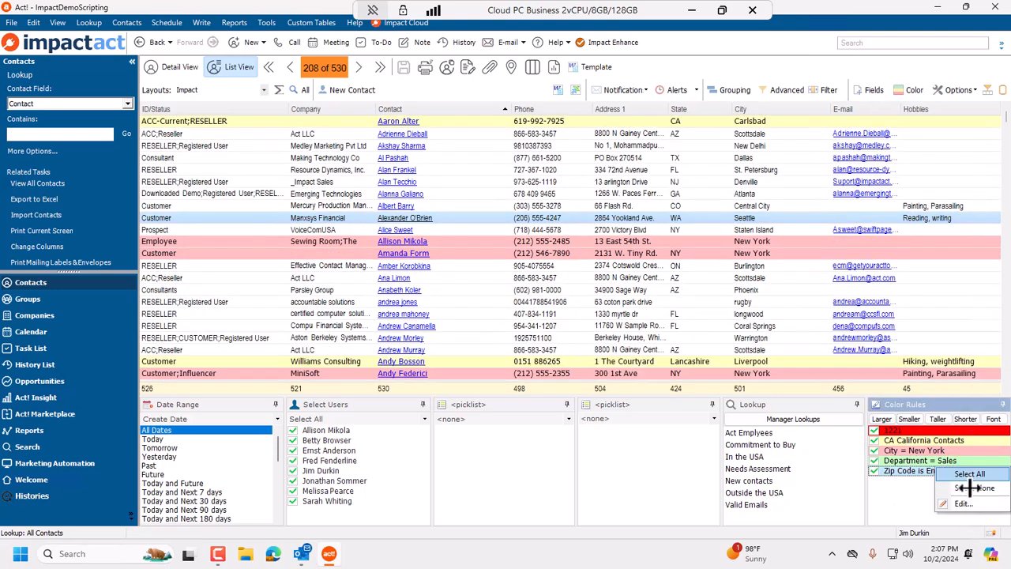
pyautogui.click(973, 487)
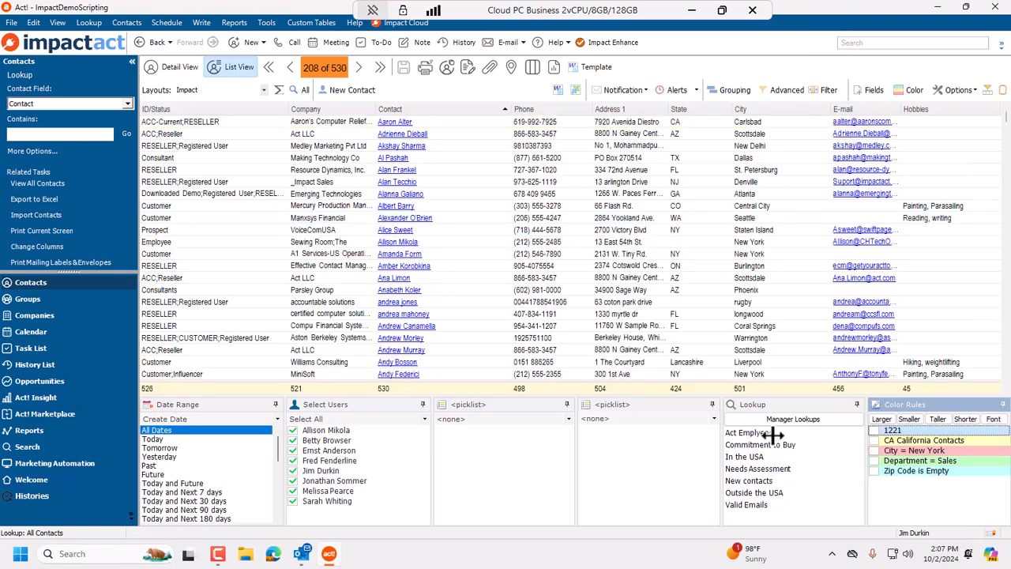
pyautogui.click(969, 419)
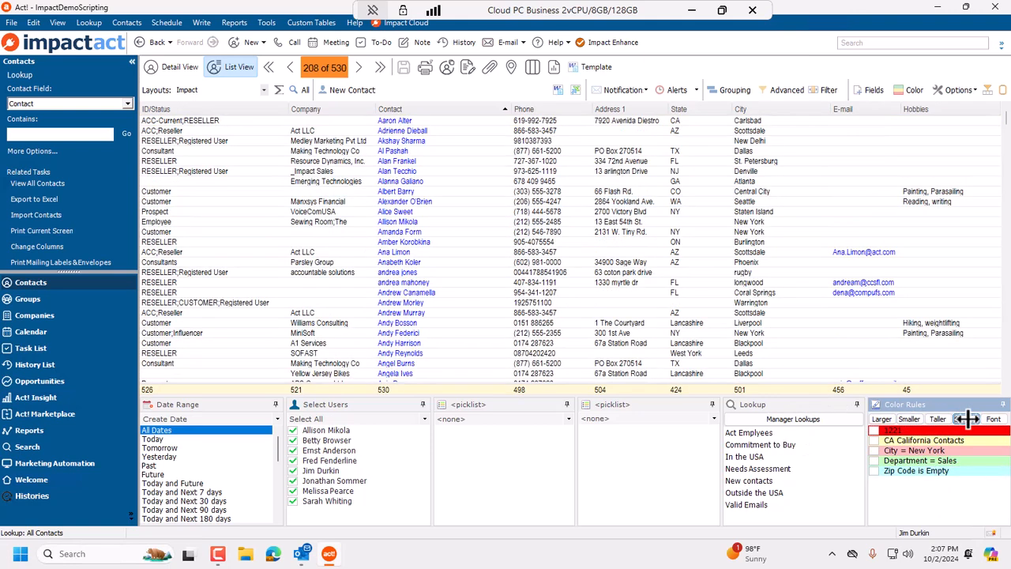
pyautogui.click(969, 419)
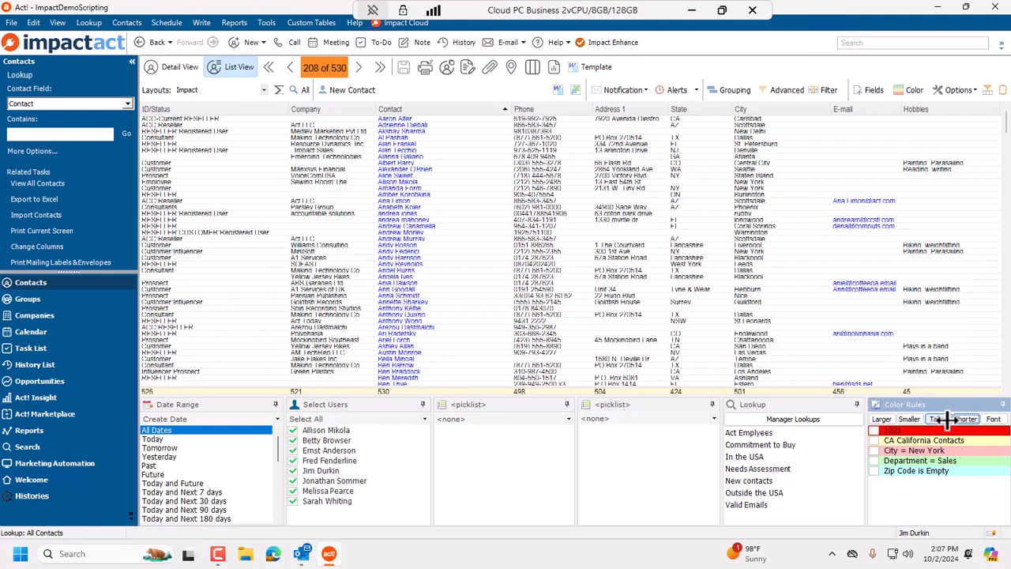
# Make the contact list rows two steps taller and the font one step larger.
pyautogui.click(939, 418)
pyautogui.click(940, 419)
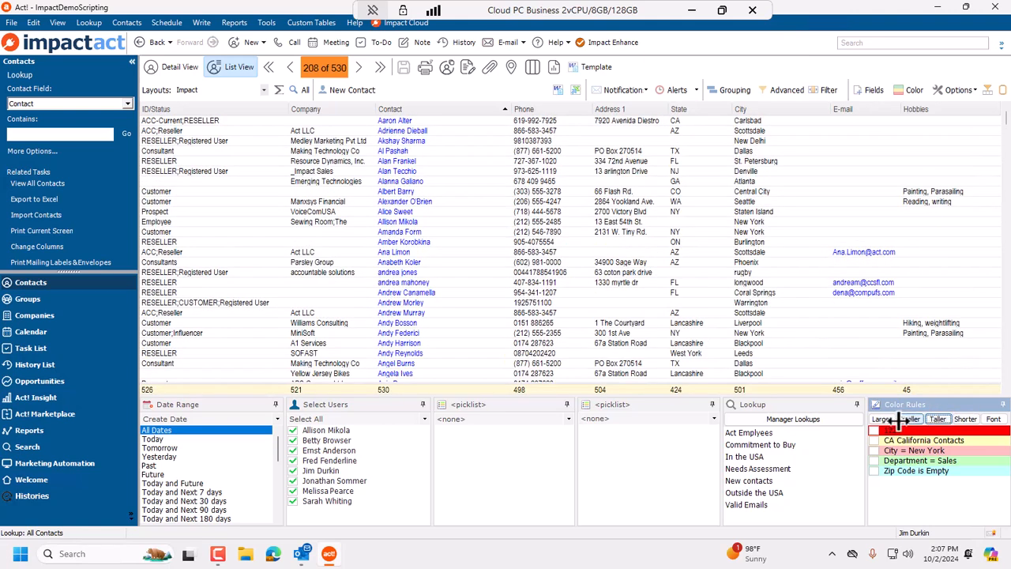
pyautogui.click(885, 420)
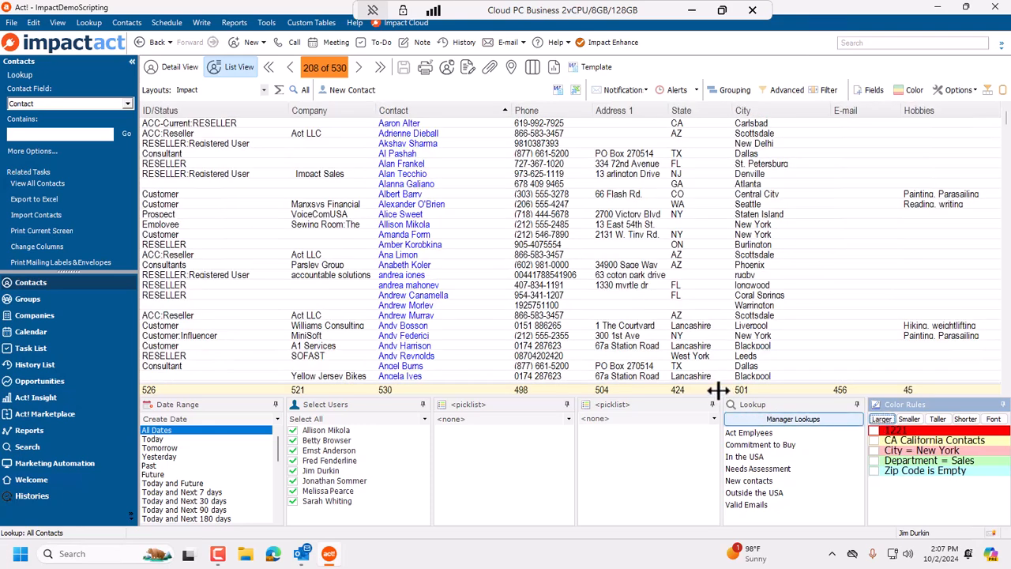
# Hide the filter panel below the contact list.
pyautogui.moveTo(707, 395); pyautogui.dragTo(712, 268)
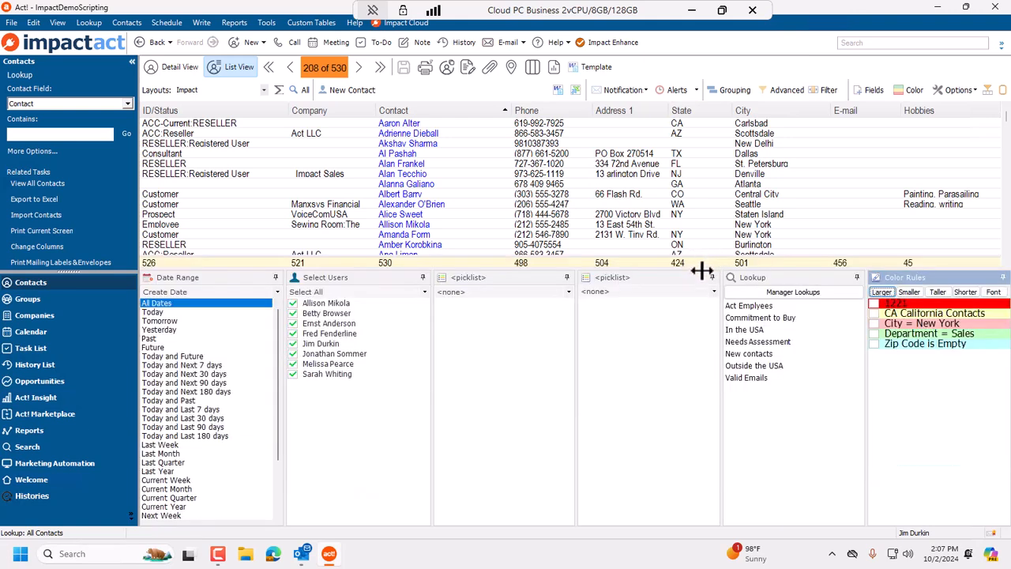
pyautogui.moveTo(702, 270); pyautogui.dragTo(695, 440)
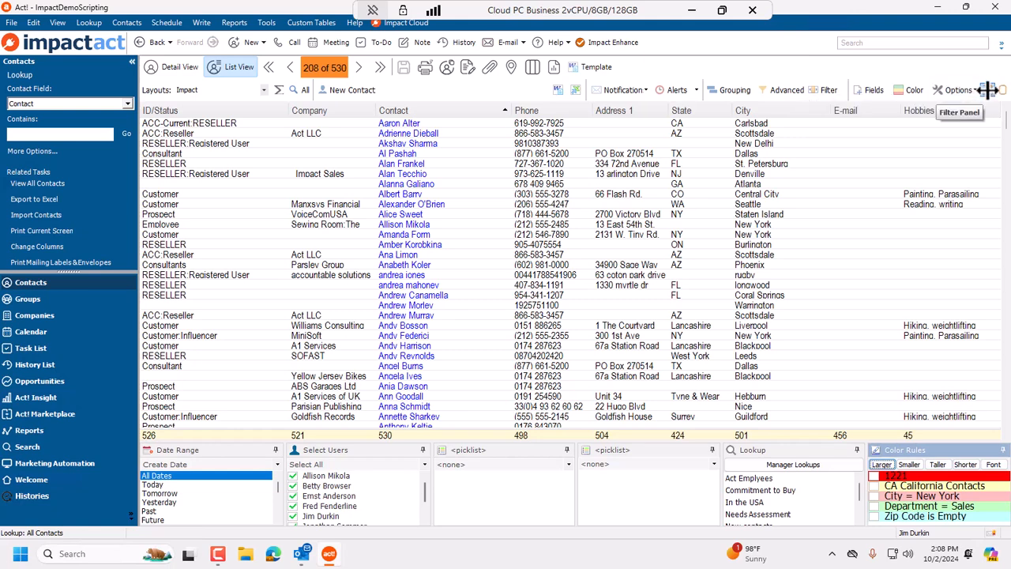
pyautogui.click(989, 89)
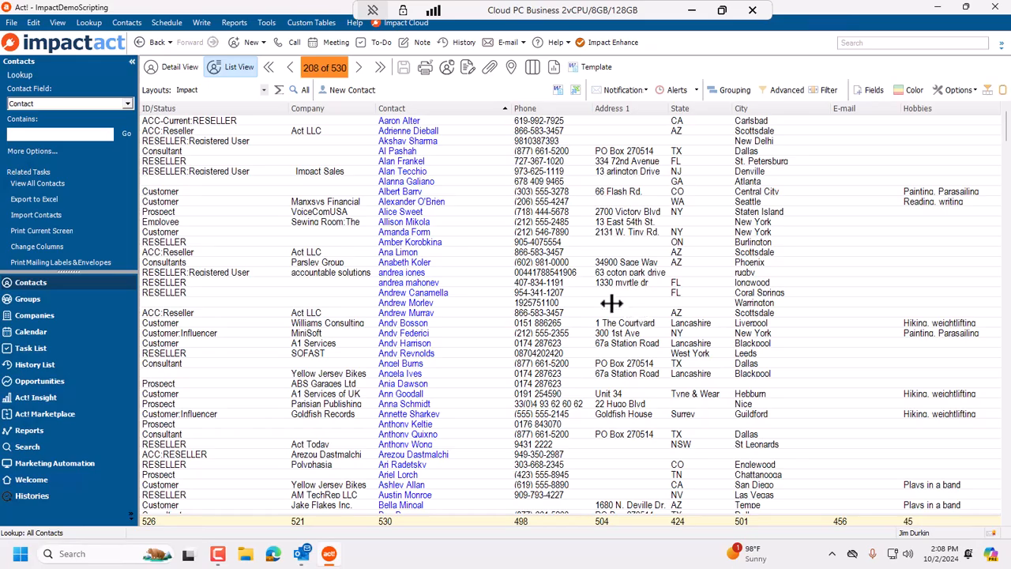
# Show the filter panel below the contact list again.
pyautogui.scroll(-15, 612, 312)
pyautogui.scroll(-20, 598, 313)
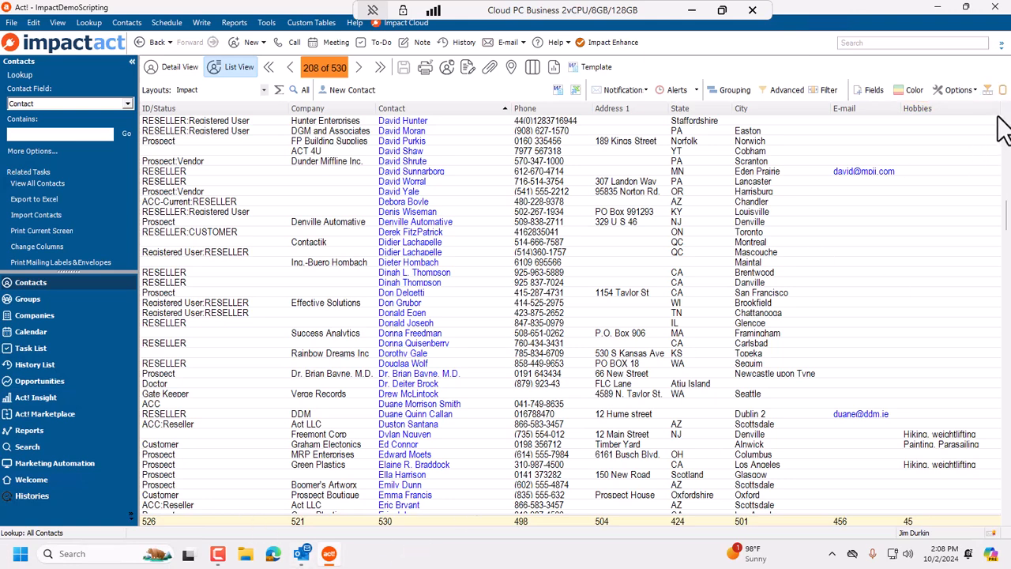
pyautogui.click(988, 90)
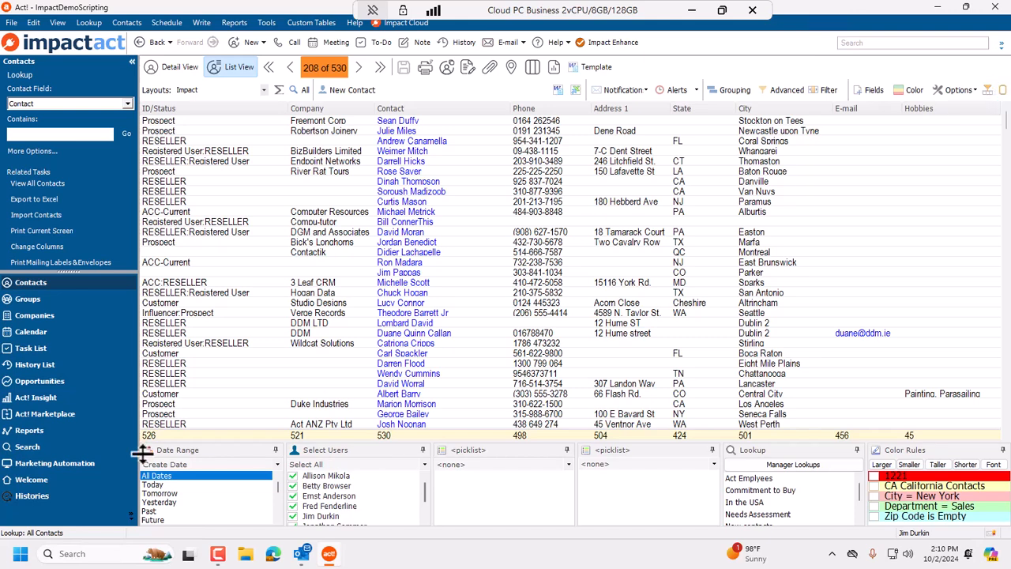
# Open the Opportunities list and toggle its filter panel on and off.
pyautogui.click(74, 384)
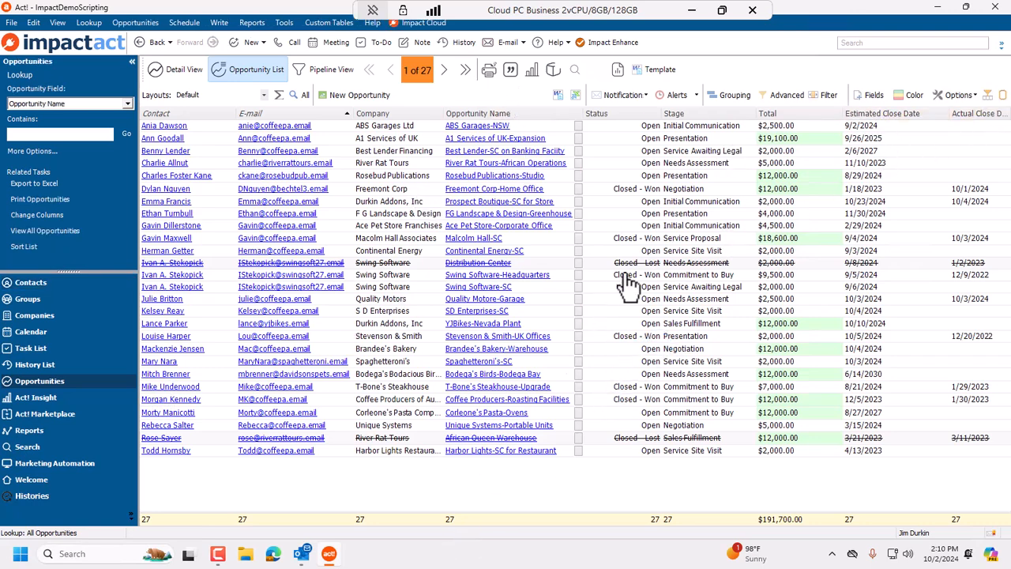
pyautogui.click(988, 95)
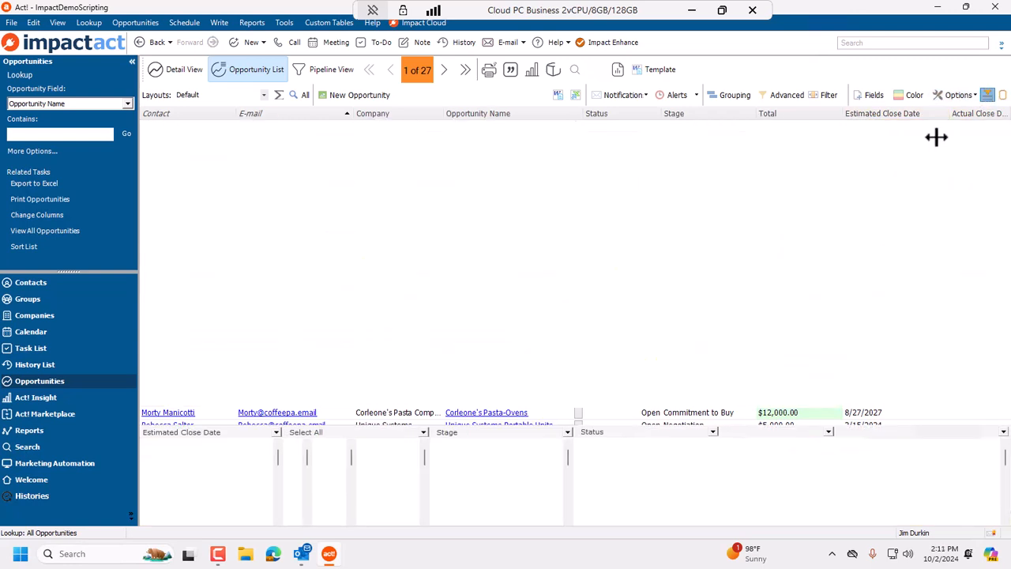
pyautogui.click(988, 94)
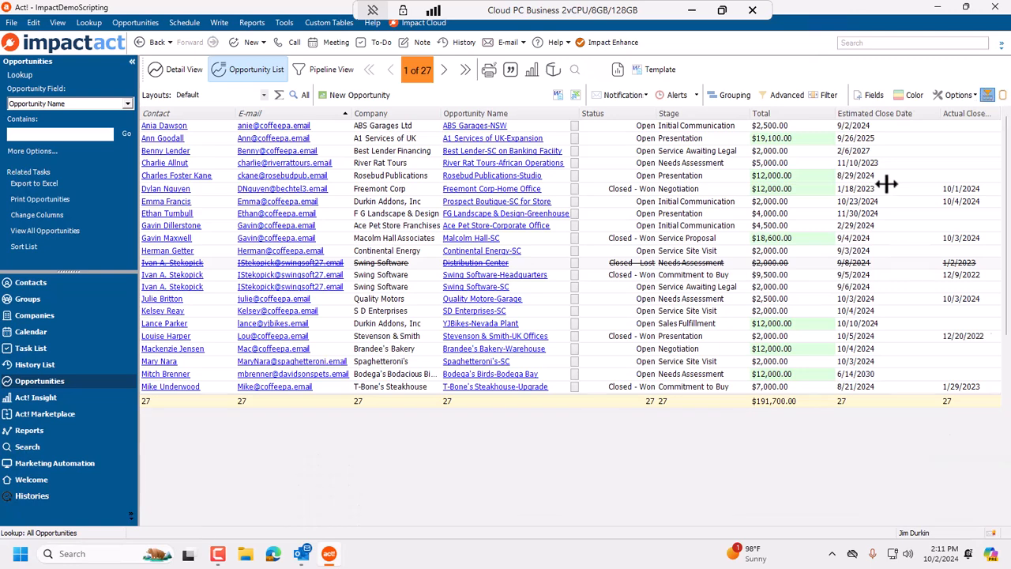
# Open the preview panel beside the opportunity list and set it to show the "What is their pain" field.
pyautogui.click(1001, 95)
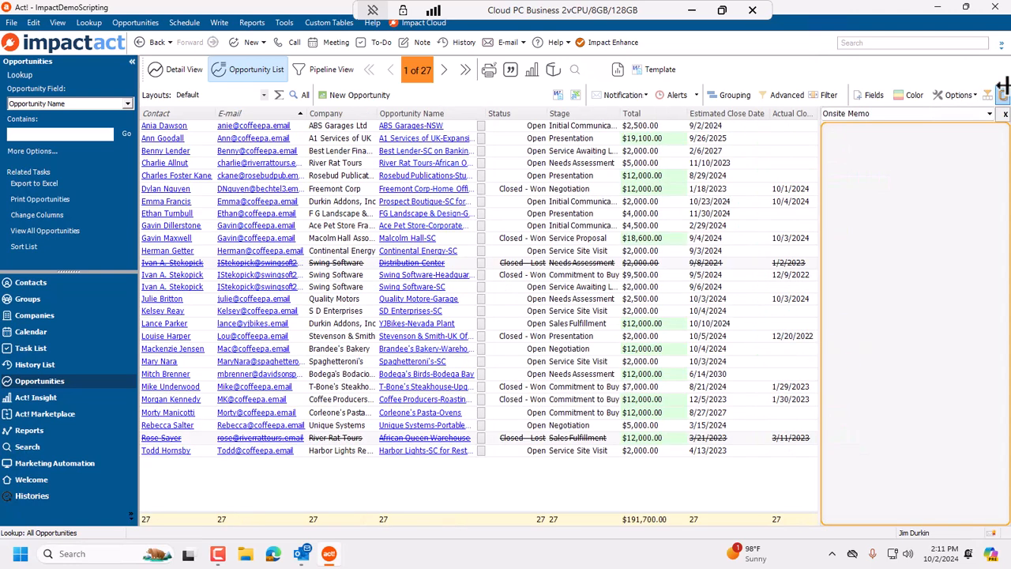
pyautogui.click(698, 190)
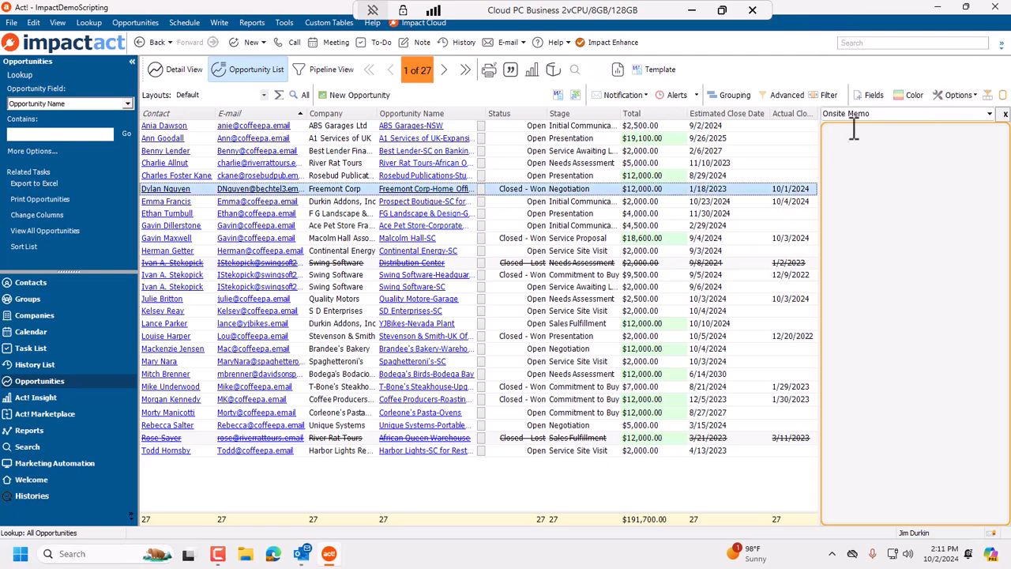
pyautogui.click(990, 113)
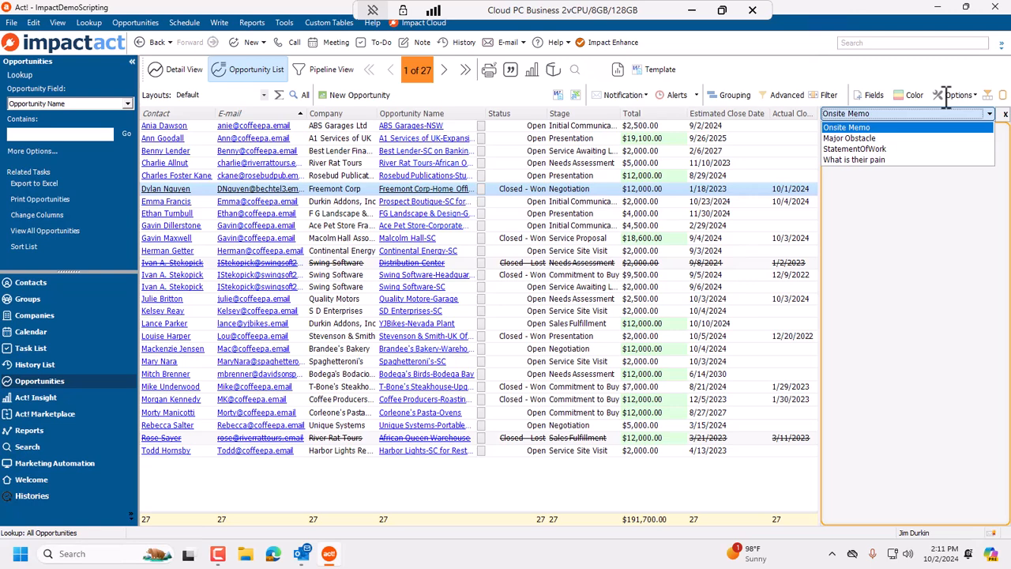
pyautogui.click(862, 160)
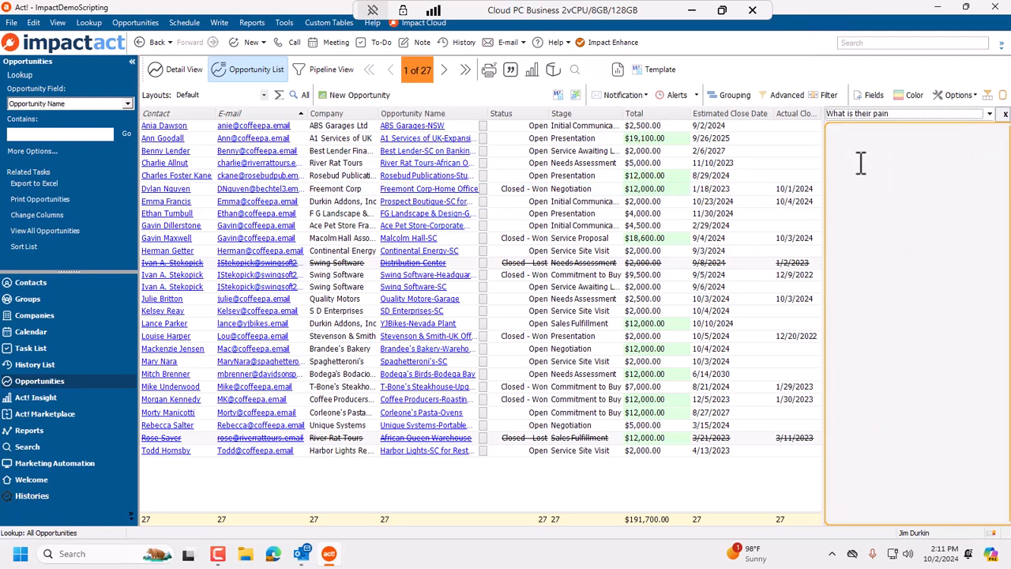
# Preview the pain notes of several opportunities by selecting their rows in the list.
pyautogui.click(735, 188)
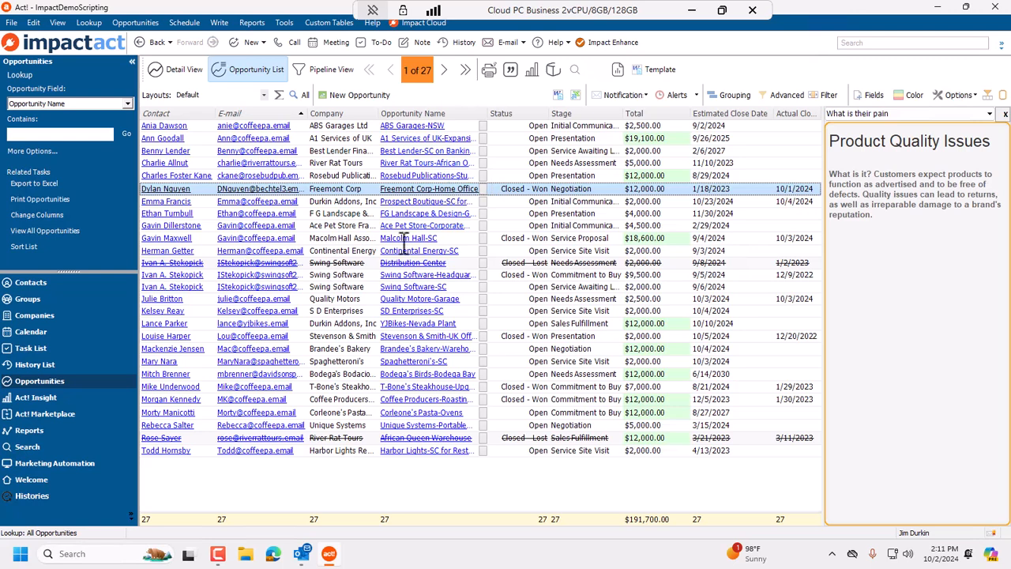
pyautogui.click(604, 336)
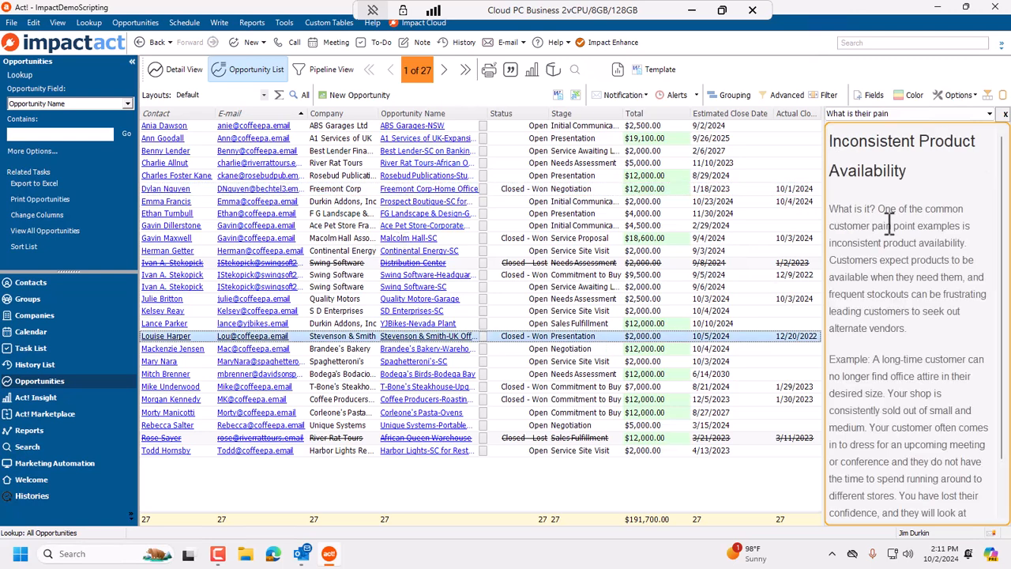
pyautogui.click(655, 362)
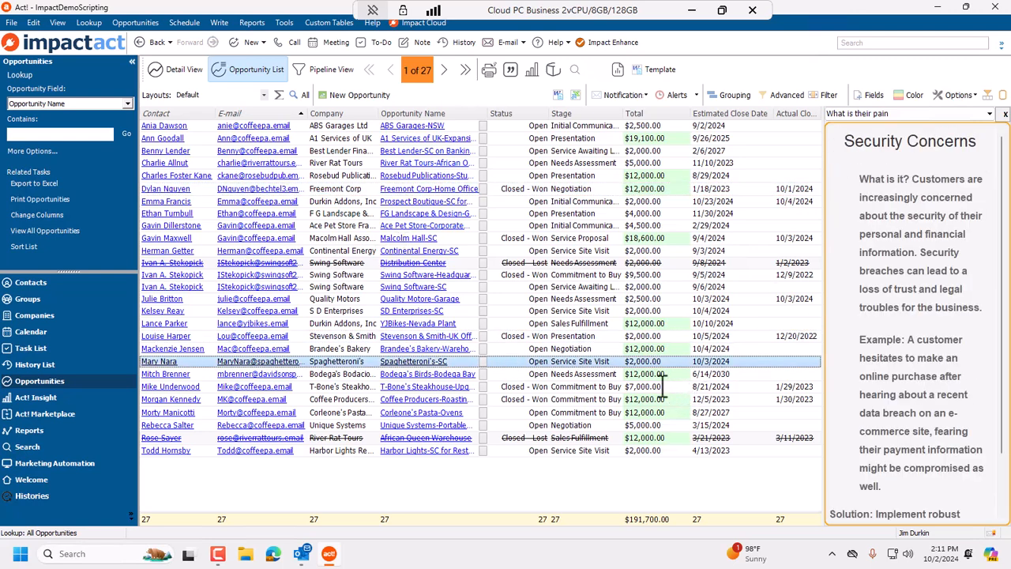
pyautogui.click(665, 373)
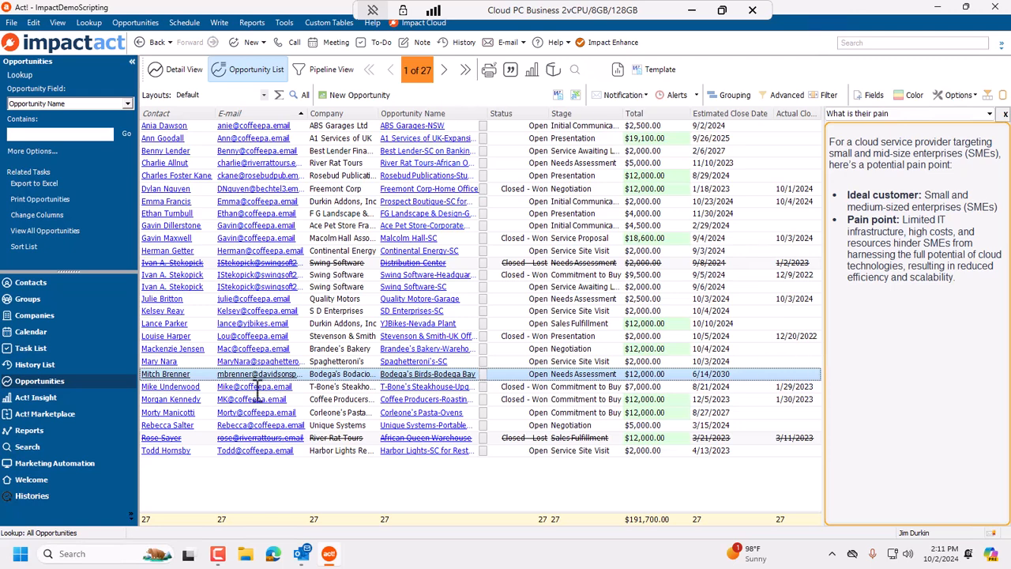
# Open the Bodega's Birds-Bodega Bay opportunity in detail view and browse the pain notes of the following records.
pyautogui.doubleClick(345, 375)
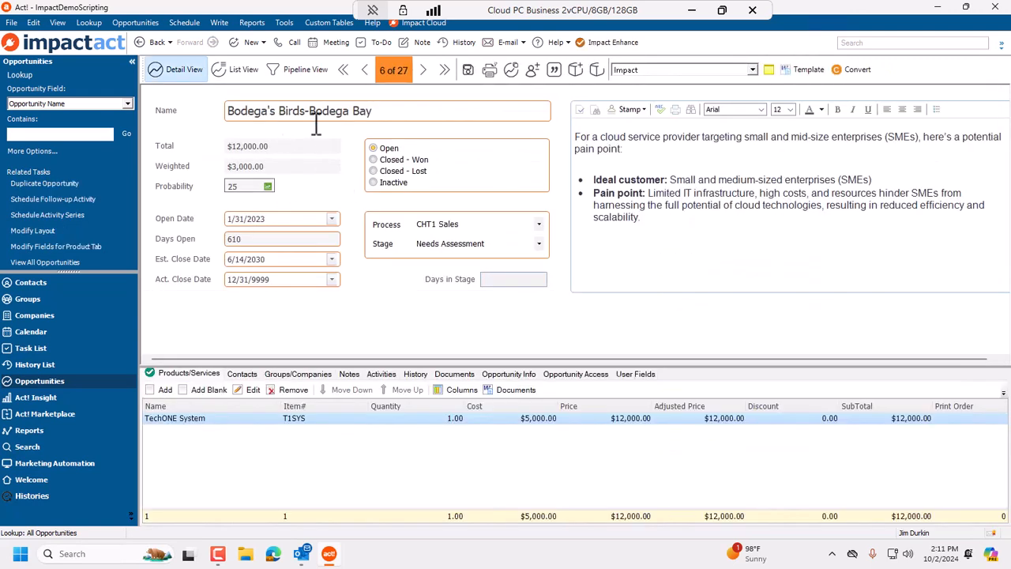
pyautogui.click(404, 110)
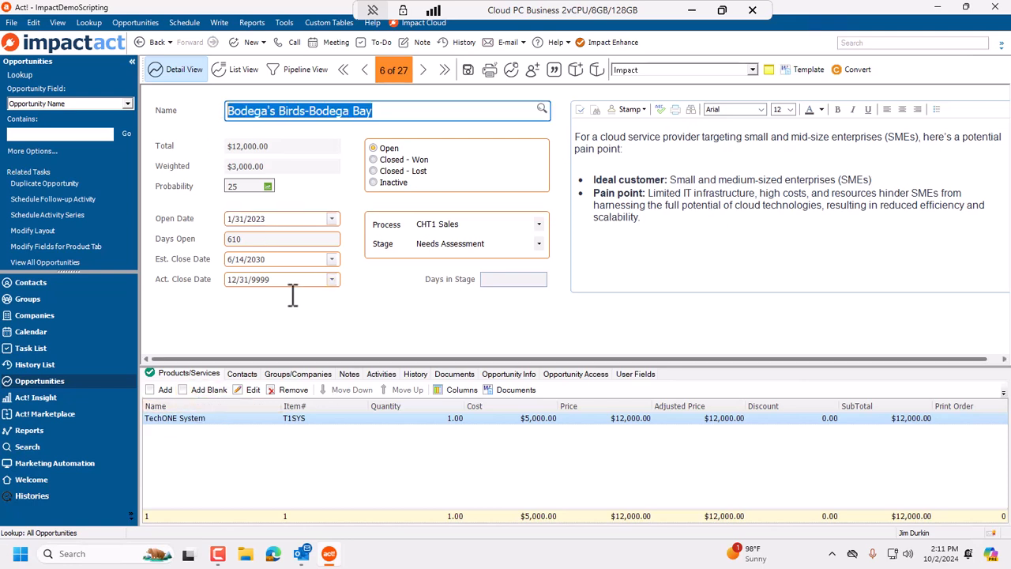
pyautogui.moveTo(665, 206); pyautogui.dragTo(542, 150)
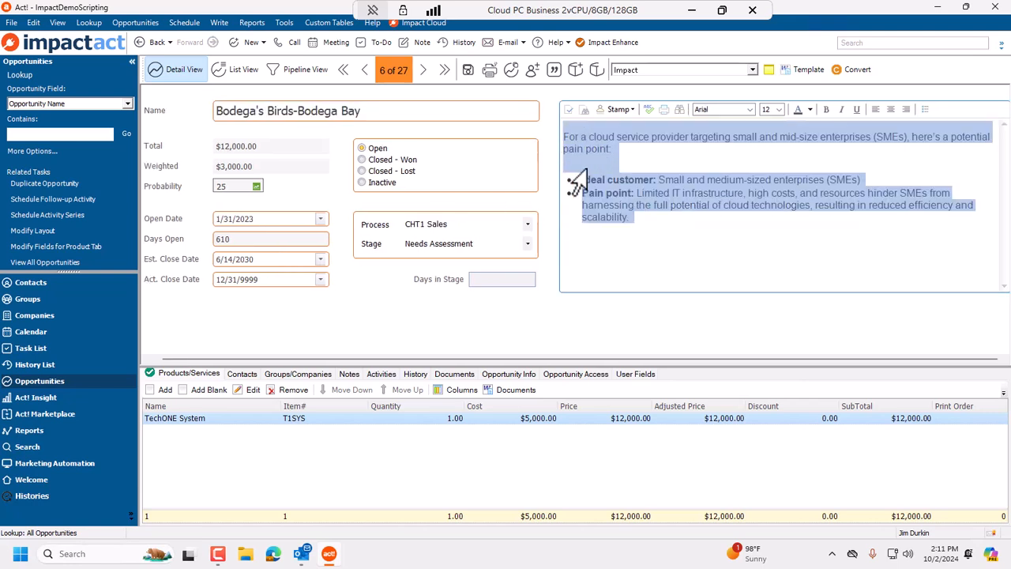
pyautogui.click(791, 253)
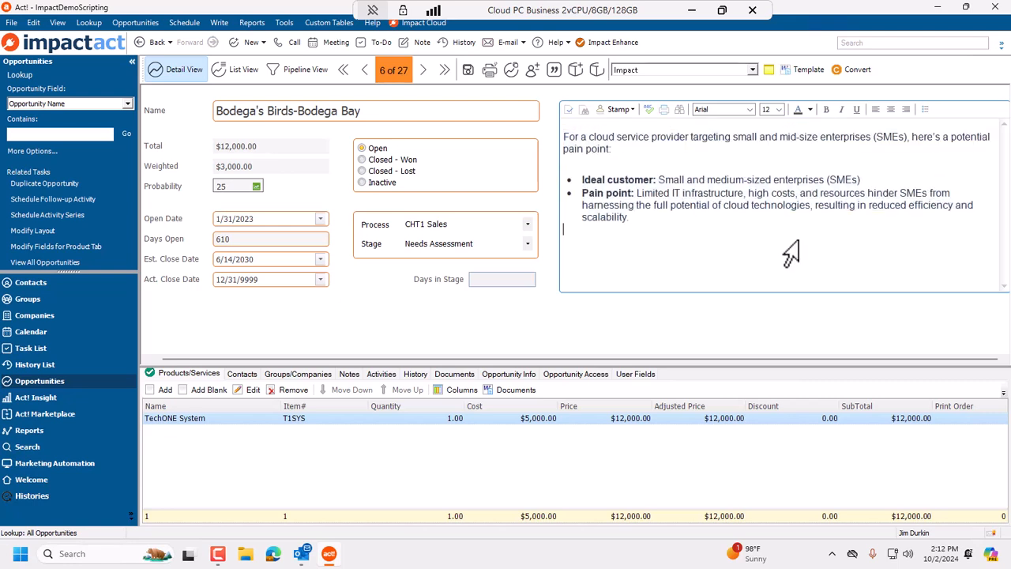
pyautogui.click(414, 77)
pyautogui.click(414, 77)
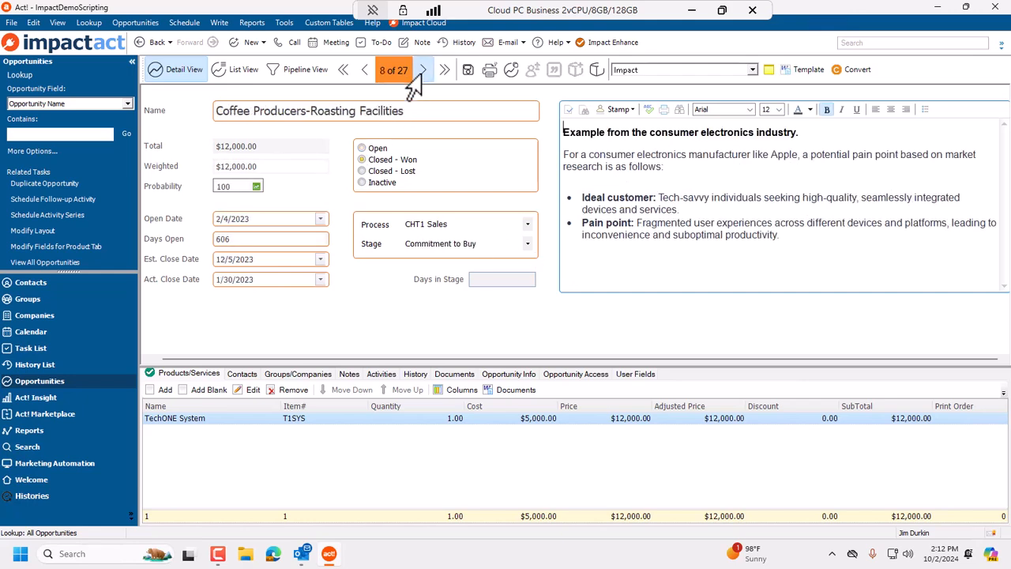
pyautogui.click(414, 76)
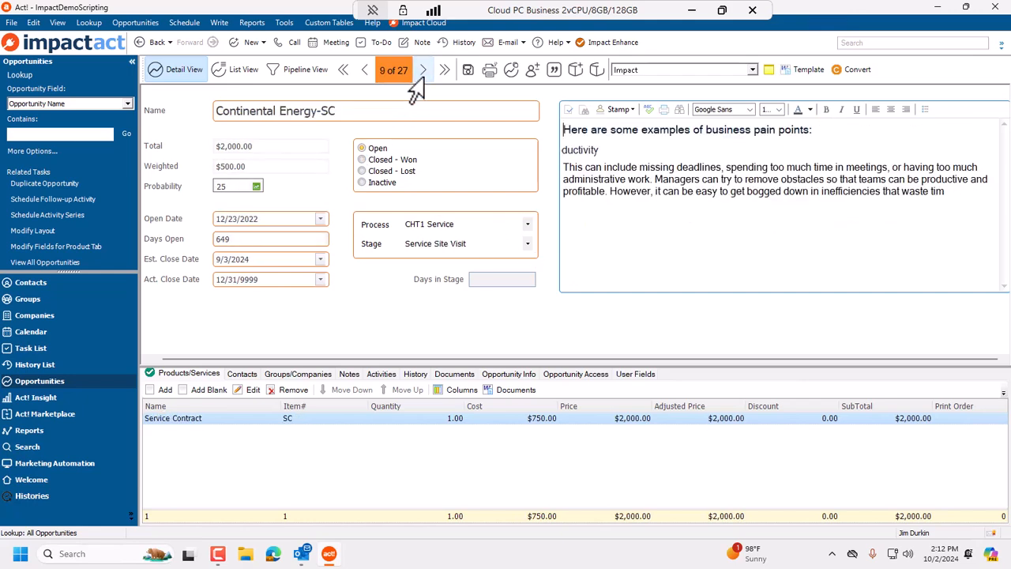
# Return to the Opportunity List and select the Freemont Corp-Home Office opportunity.
pyautogui.click(229, 73)
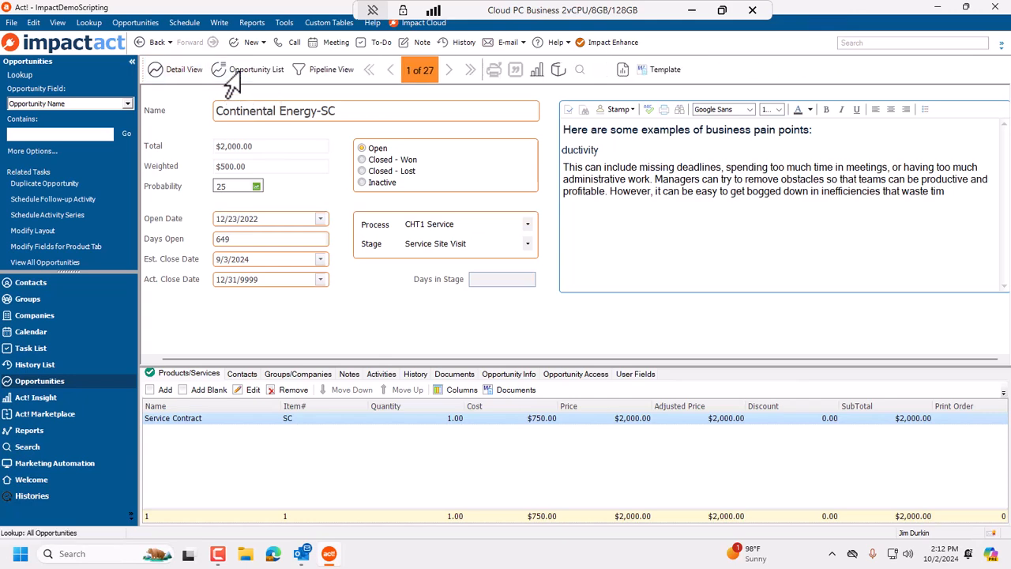
pyautogui.click(231, 73)
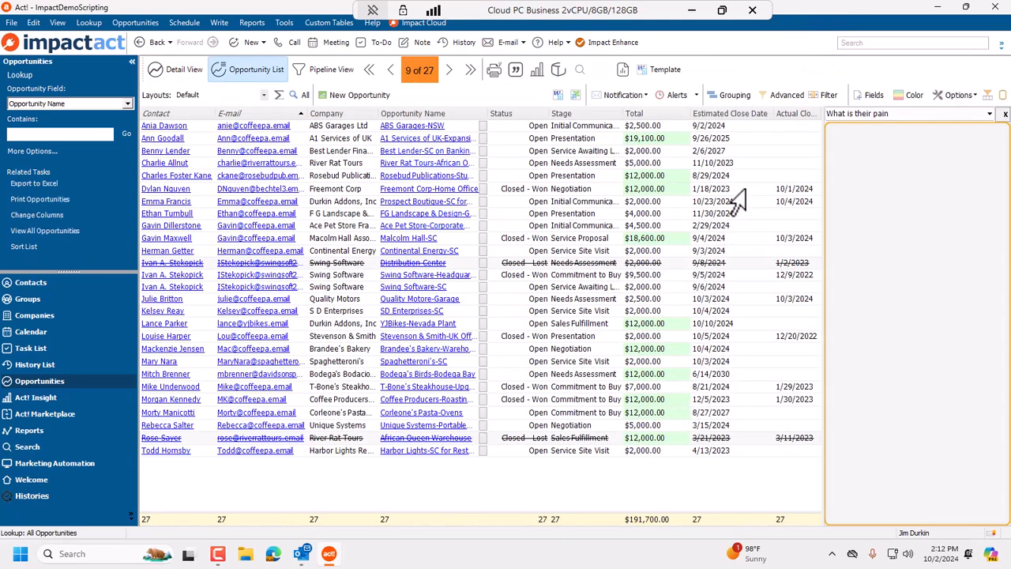
pyautogui.click(732, 192)
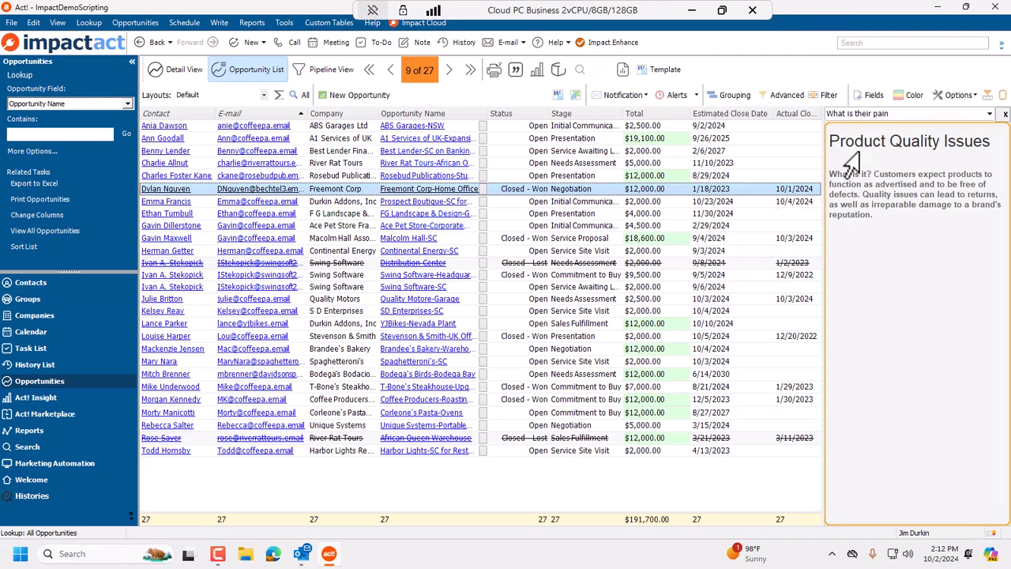
# Reopen the preview panel on the "What is their pain" field and preview the Prospect Boutique and Bodega's Birds opportunities.
pyautogui.click(1002, 96)
pyautogui.click(1002, 95)
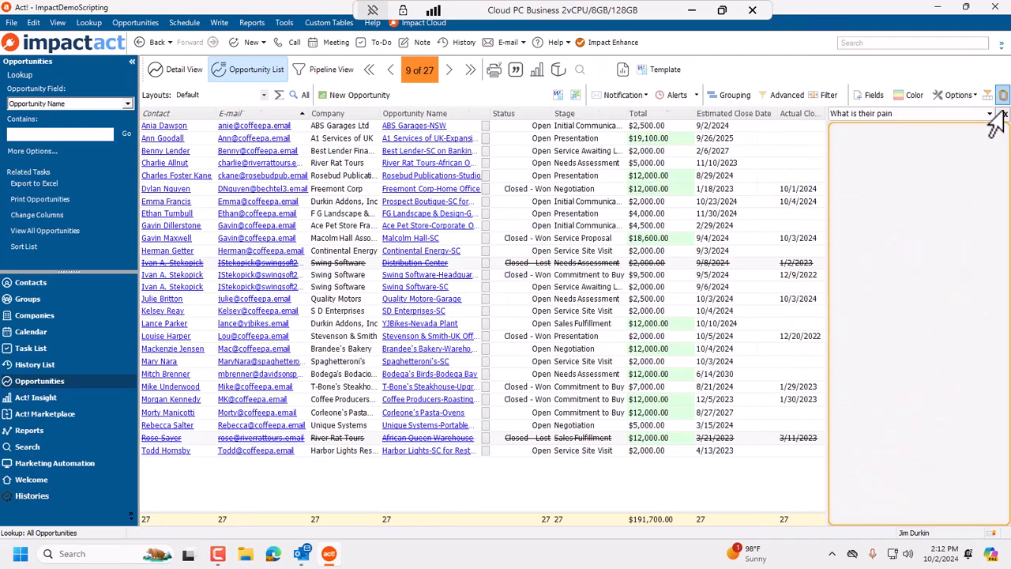
pyautogui.click(987, 113)
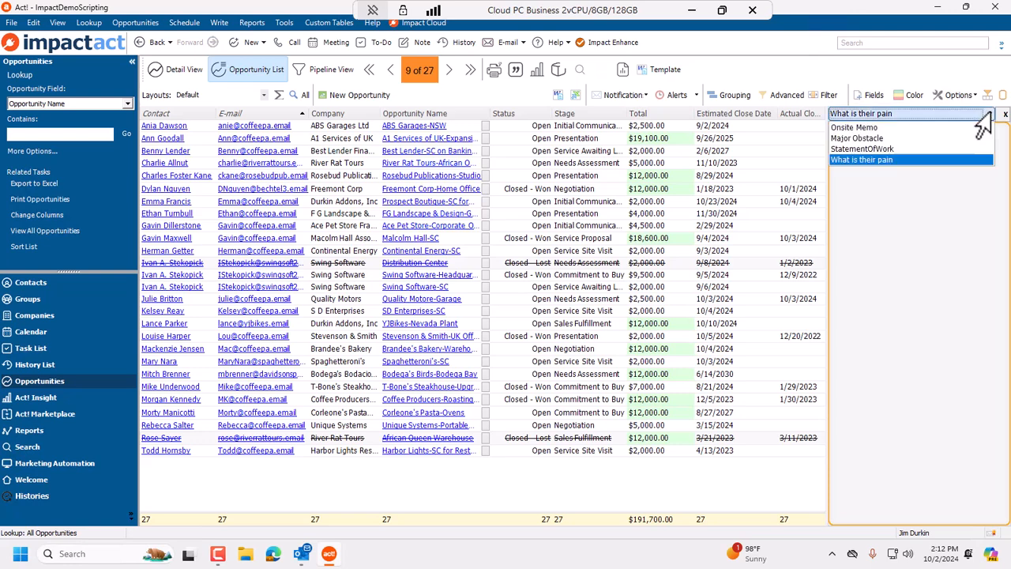
pyautogui.click(865, 161)
pyautogui.click(733, 204)
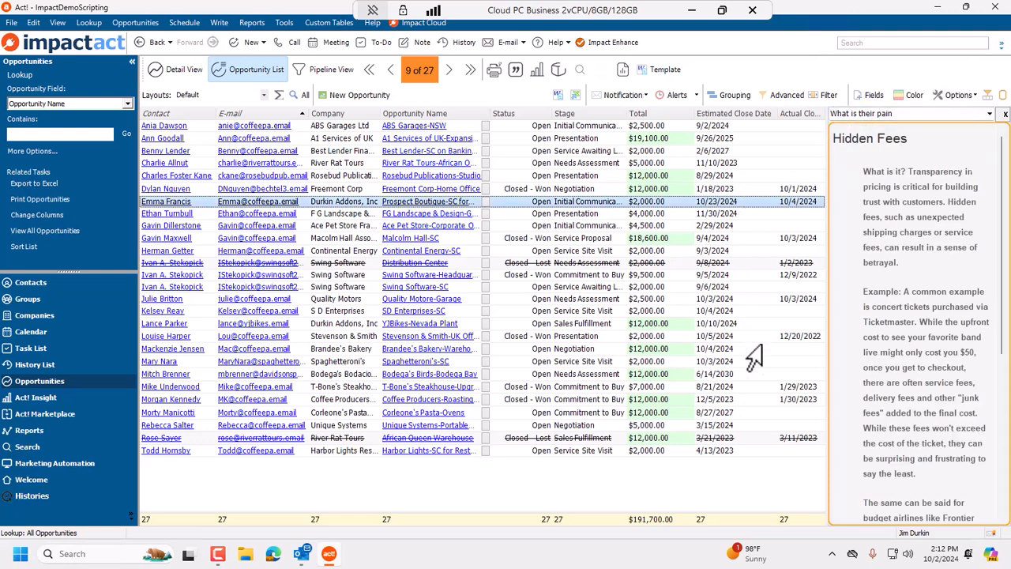
pyautogui.click(750, 374)
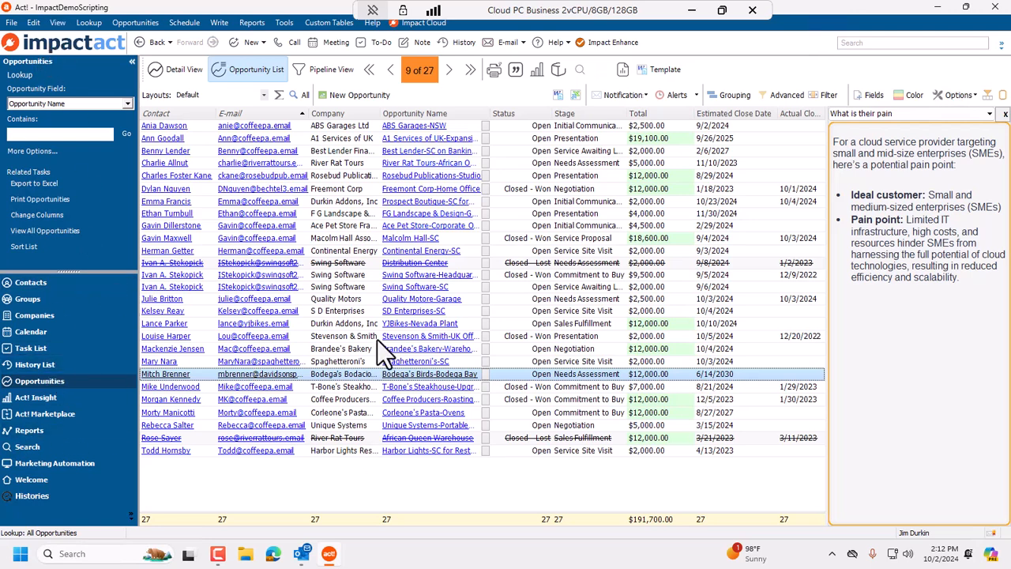
# Switch to the Contact List and open its preview panel showing the Trivia field.
pyautogui.click(55, 24)
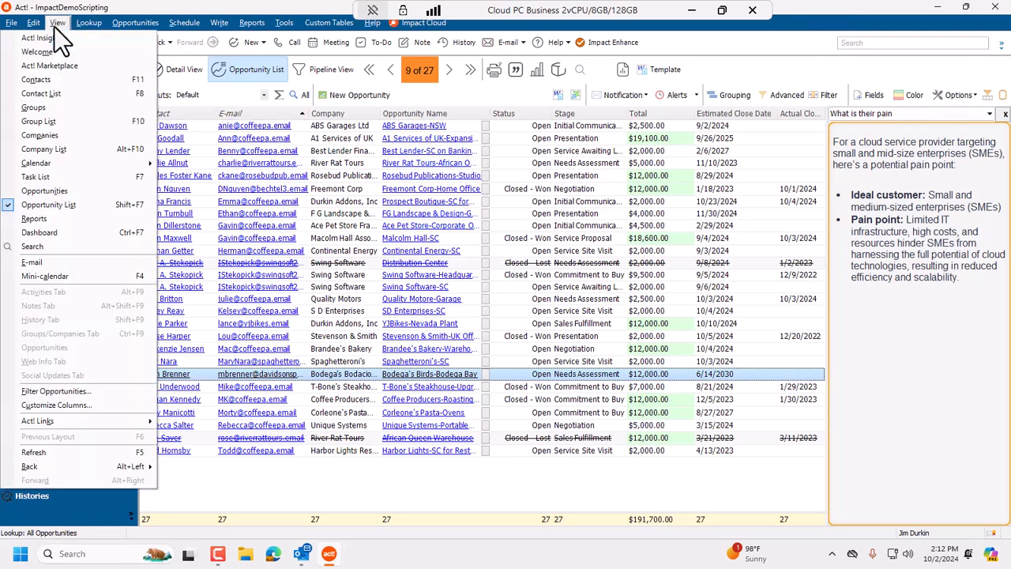
pyautogui.click(103, 92)
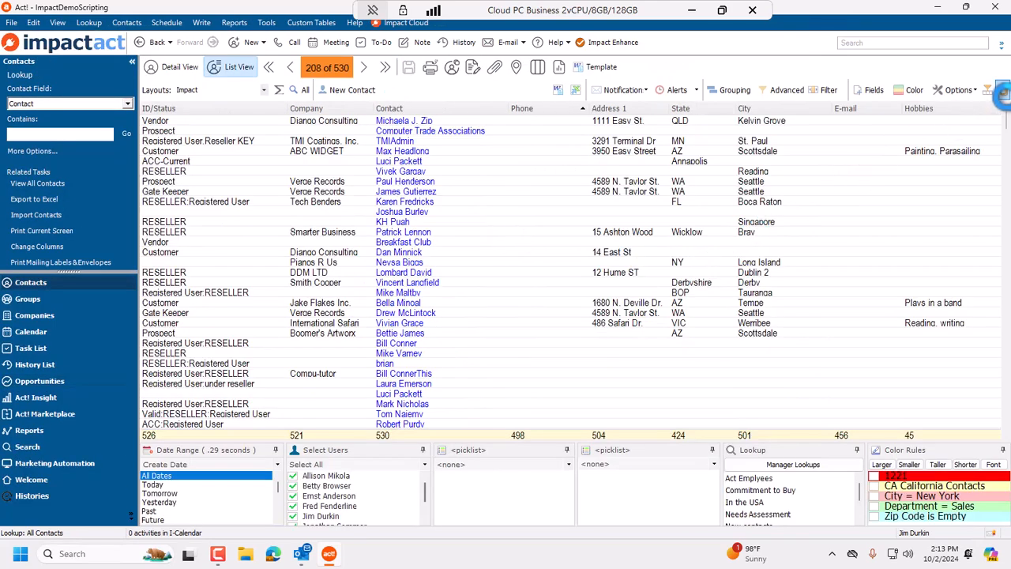
pyautogui.click(1002, 91)
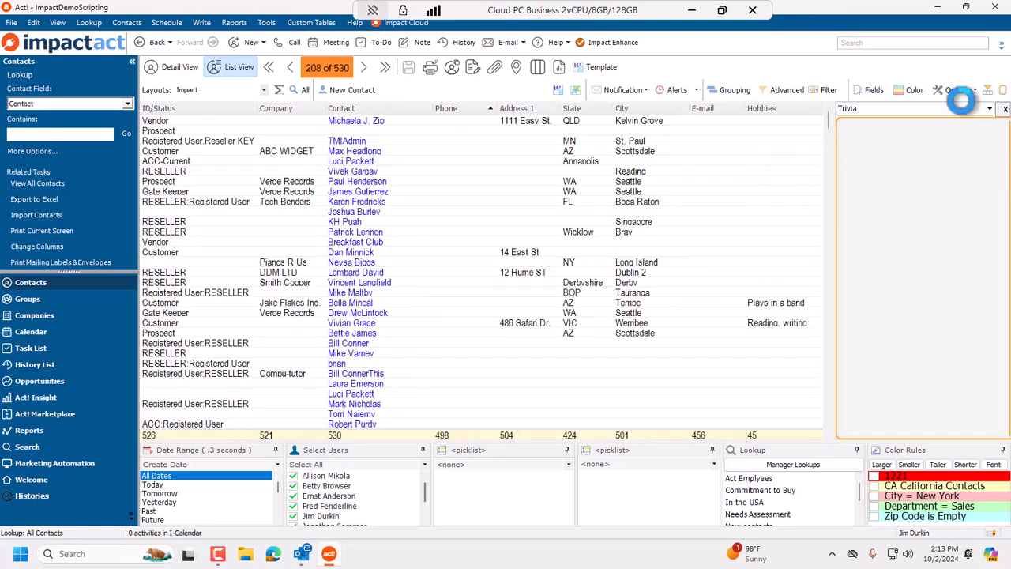
pyautogui.click(986, 116)
pyautogui.click(900, 129)
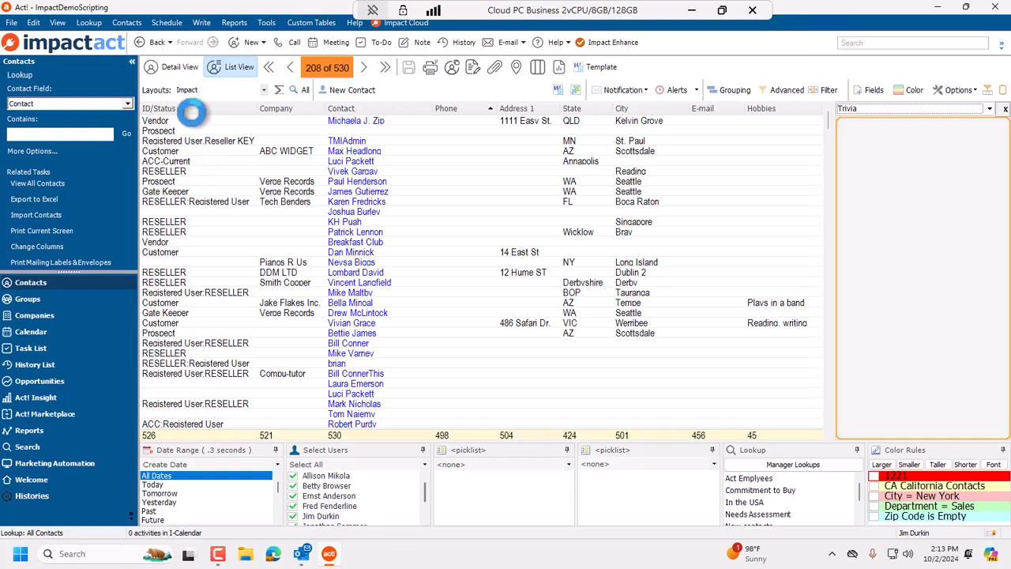
# Open the contact detail view and enlarge the related tabs area by raising its divider.
pyautogui.click(174, 66)
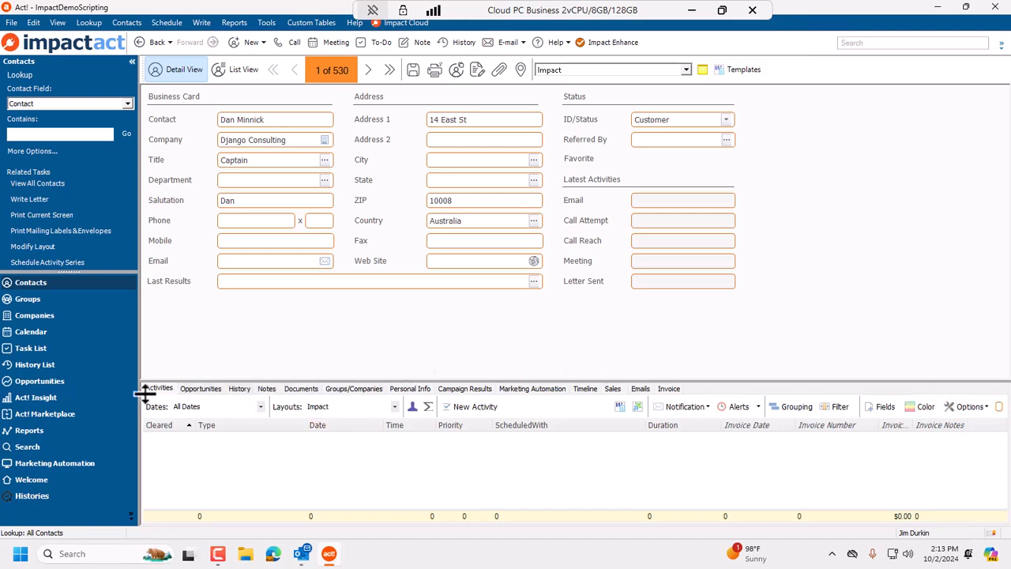
pyautogui.moveTo(200, 383); pyautogui.dragTo(213, 317)
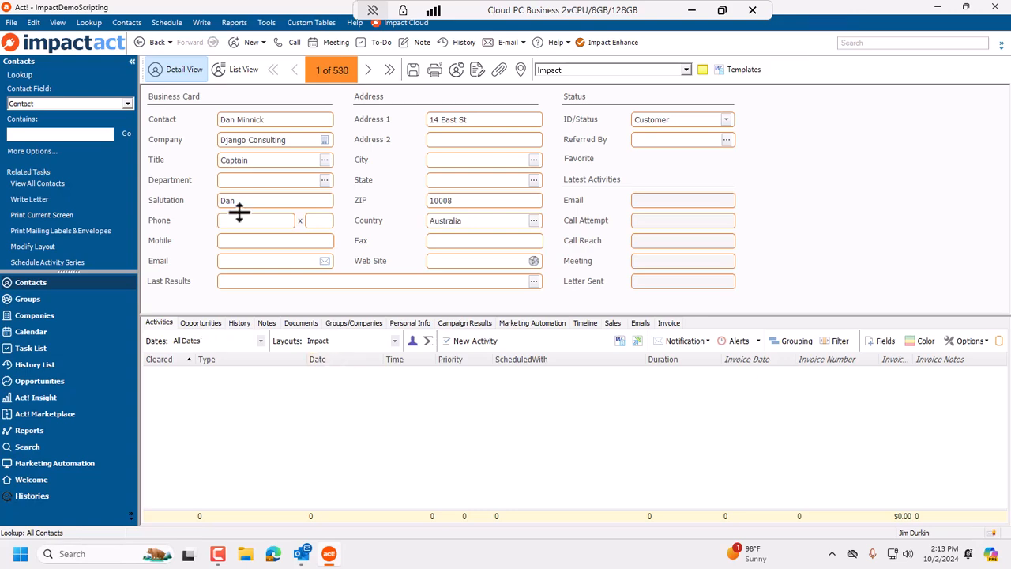
# Look up My Record and open the preview panel in its Activities tab to view activity details.
pyautogui.click(89, 22)
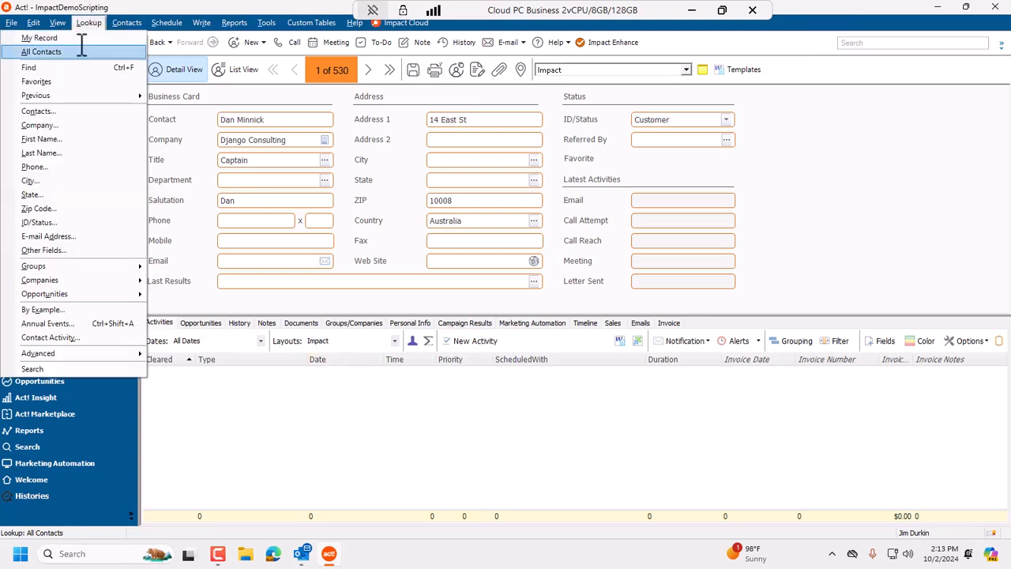
pyautogui.click(84, 37)
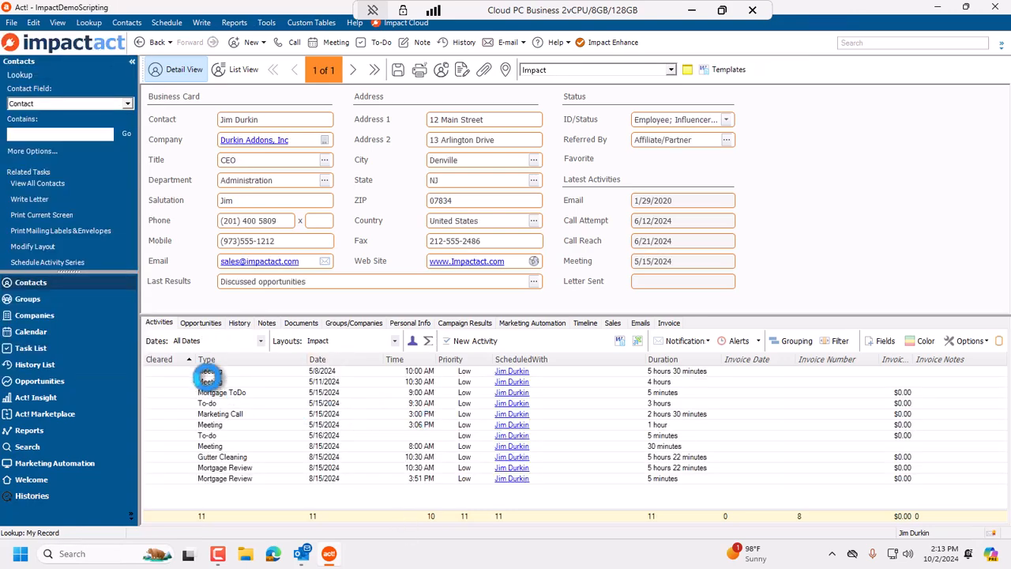
pyautogui.click(372, 424)
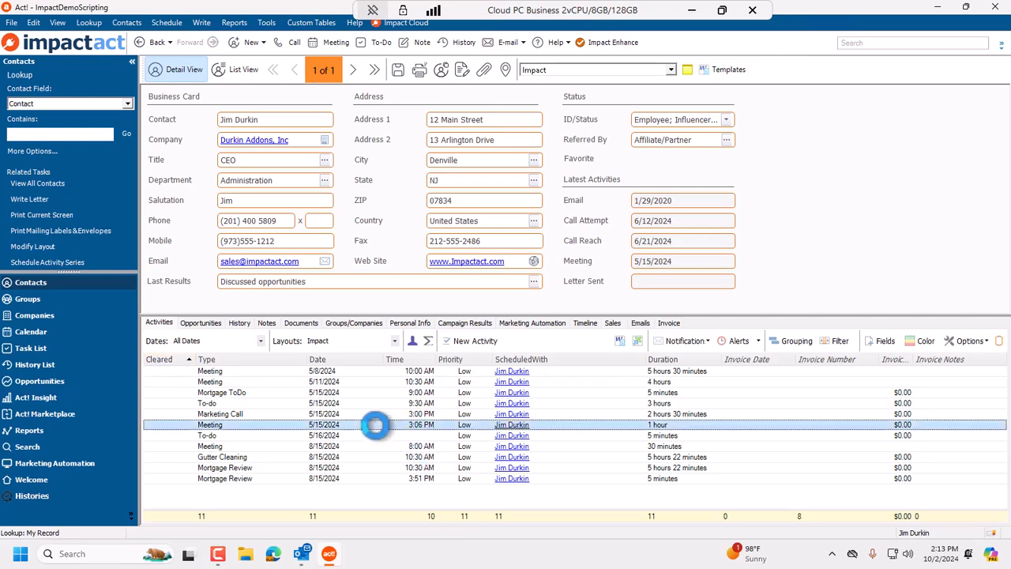
pyautogui.click(999, 340)
pyautogui.click(657, 425)
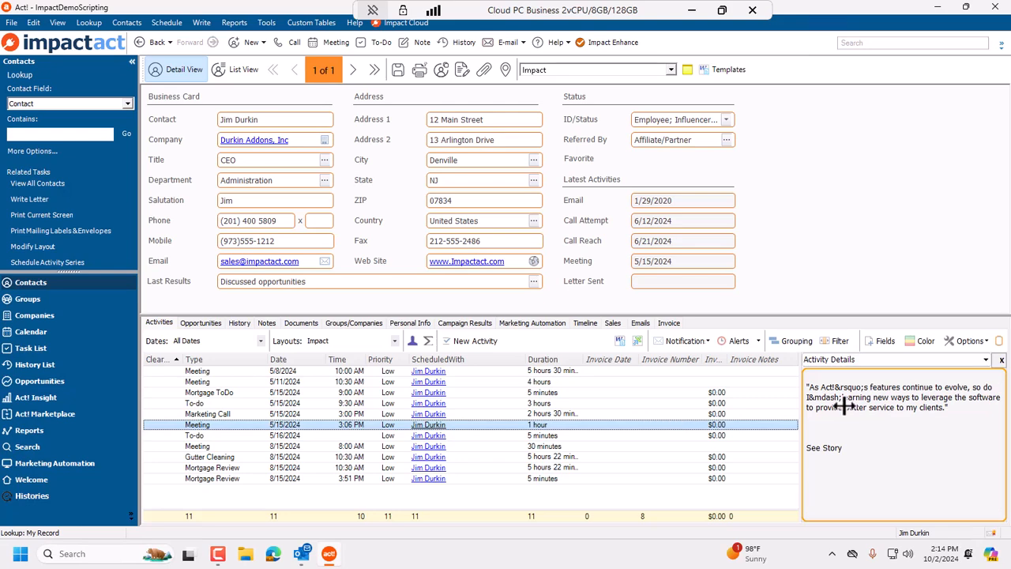
pyautogui.click(677, 414)
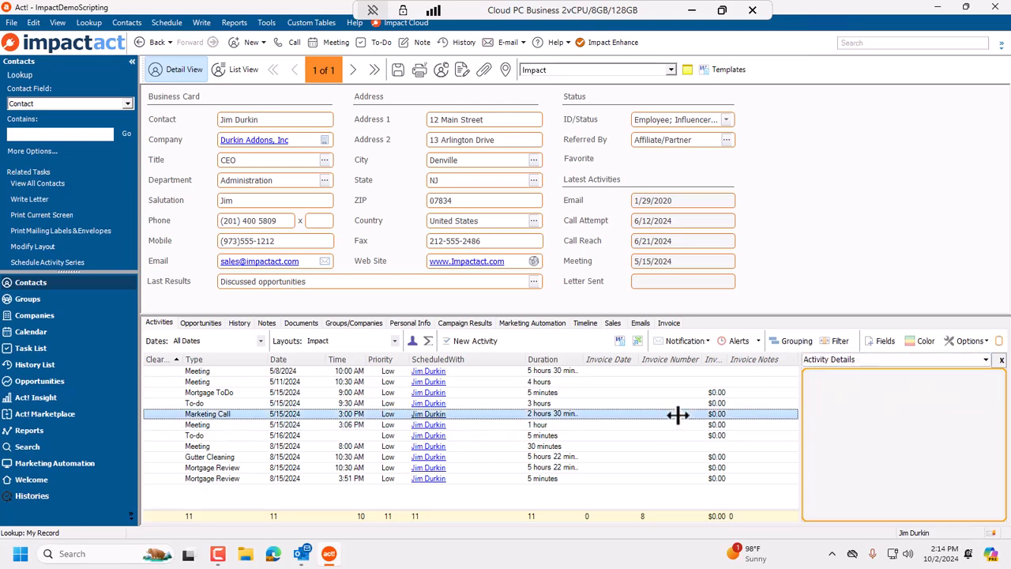
# Switch to the History tab and open a history record, then close it without saving changes.
pyautogui.click(240, 324)
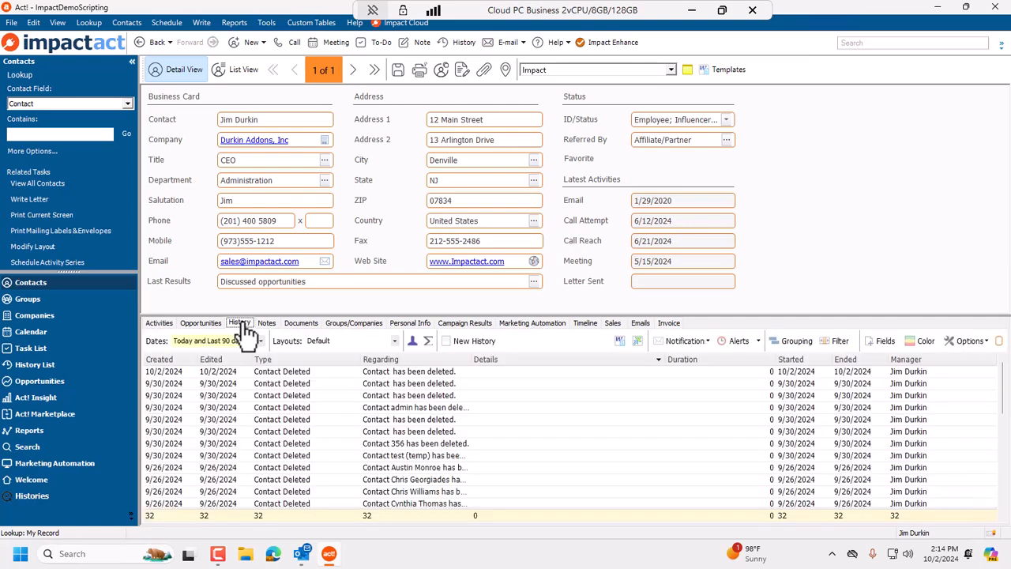
pyautogui.click(430, 420)
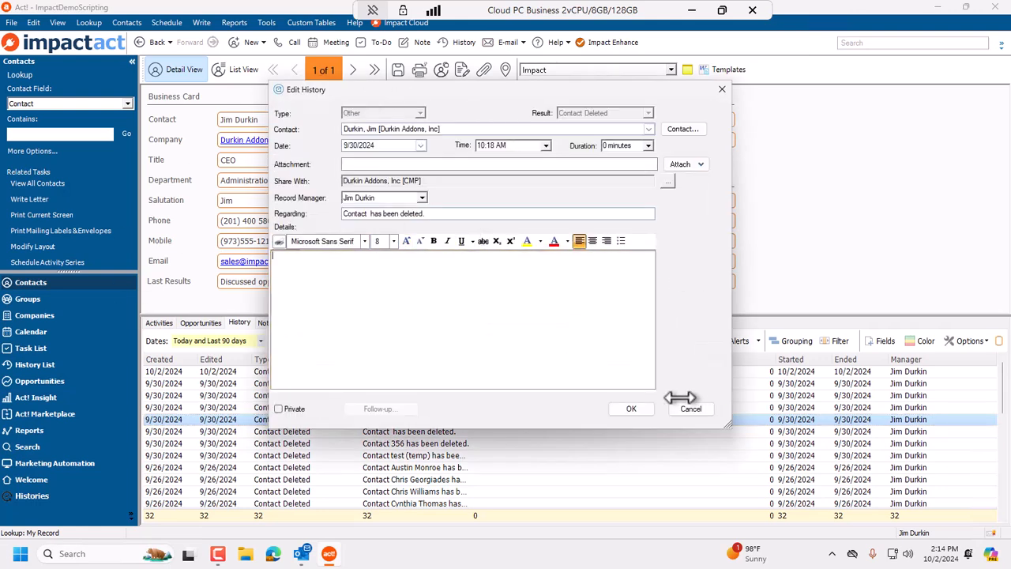
pyautogui.click(695, 407)
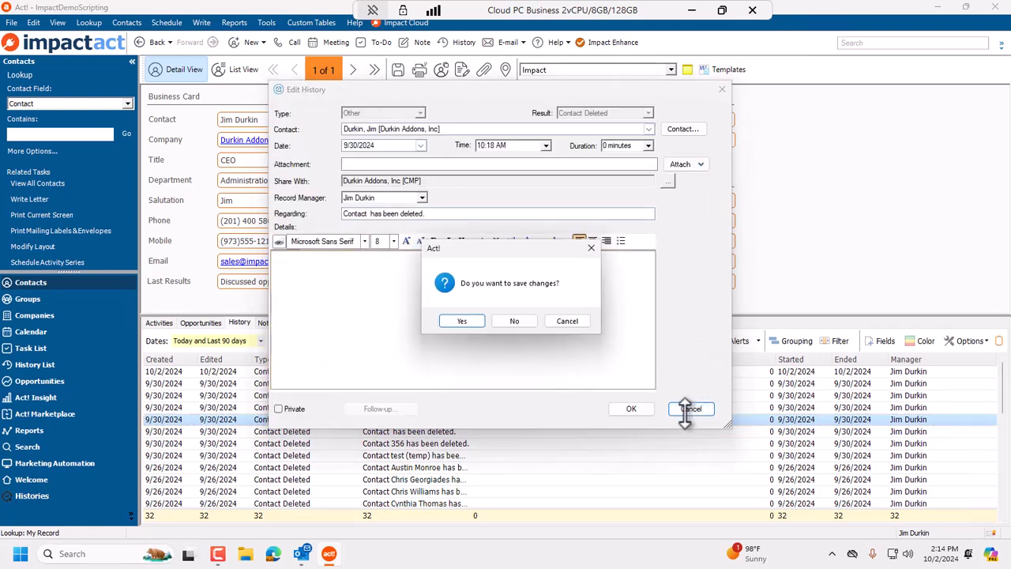
pyautogui.click(519, 322)
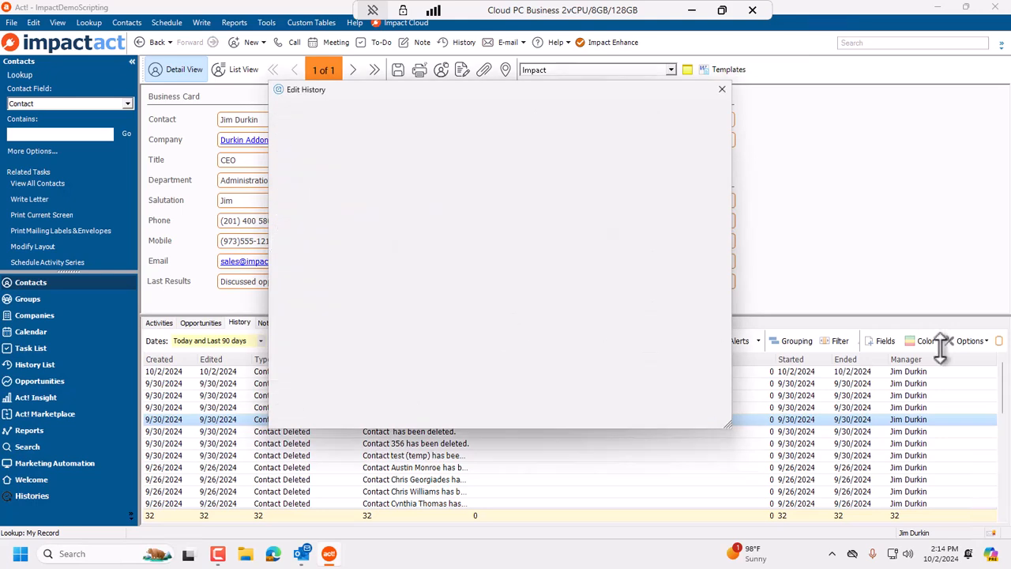
# Open the History tab's preview panel on History Details and select history records to preview them.
pyautogui.click(1000, 341)
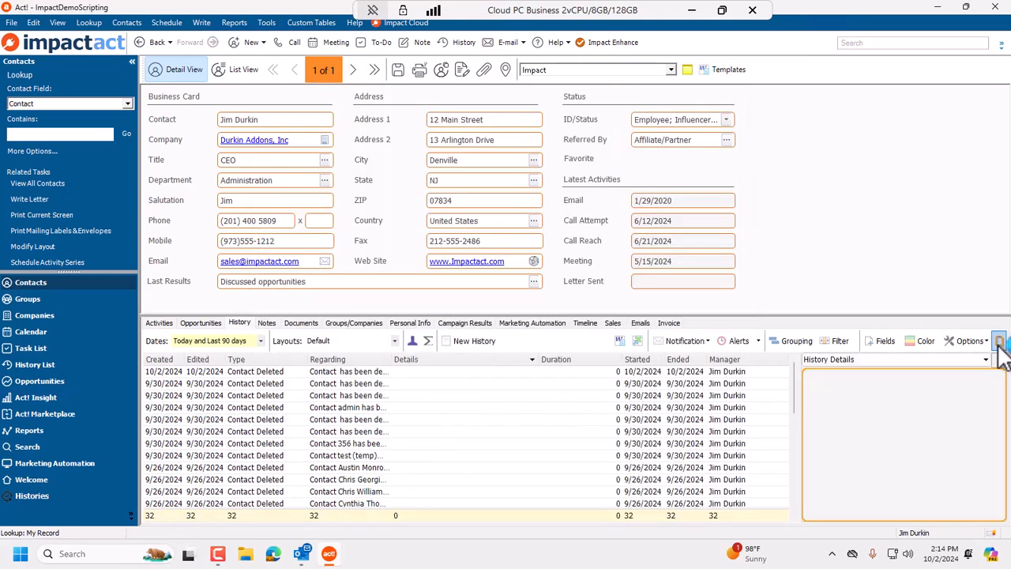
pyautogui.click(987, 359)
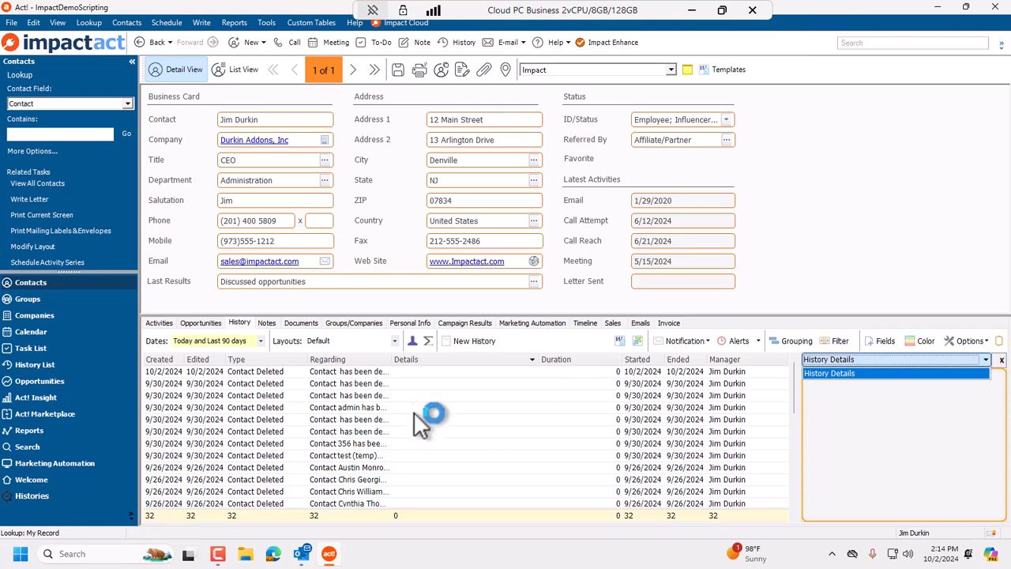
pyautogui.click(494, 427)
pyautogui.click(697, 457)
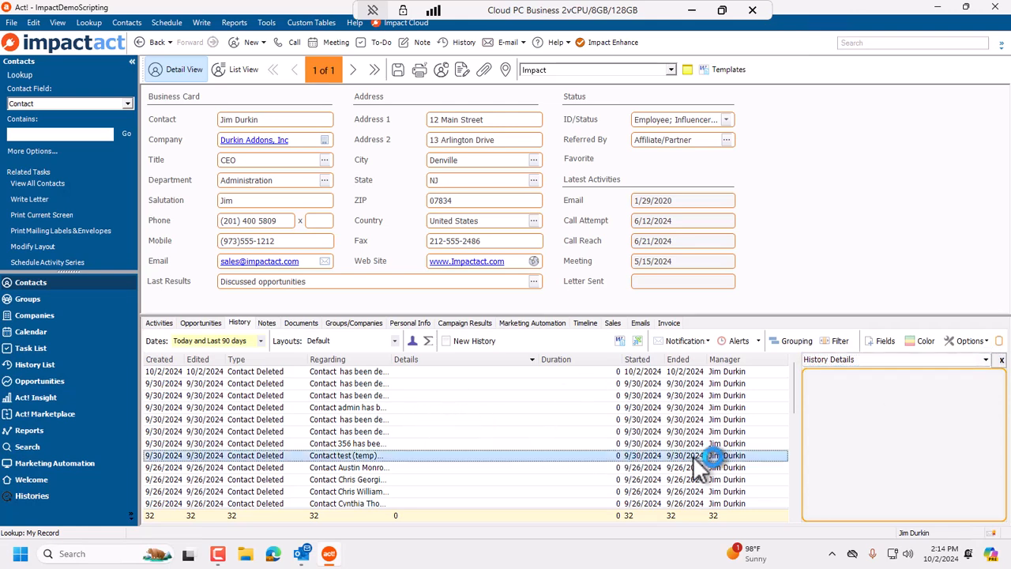
pyautogui.scroll(-7, 678, 457)
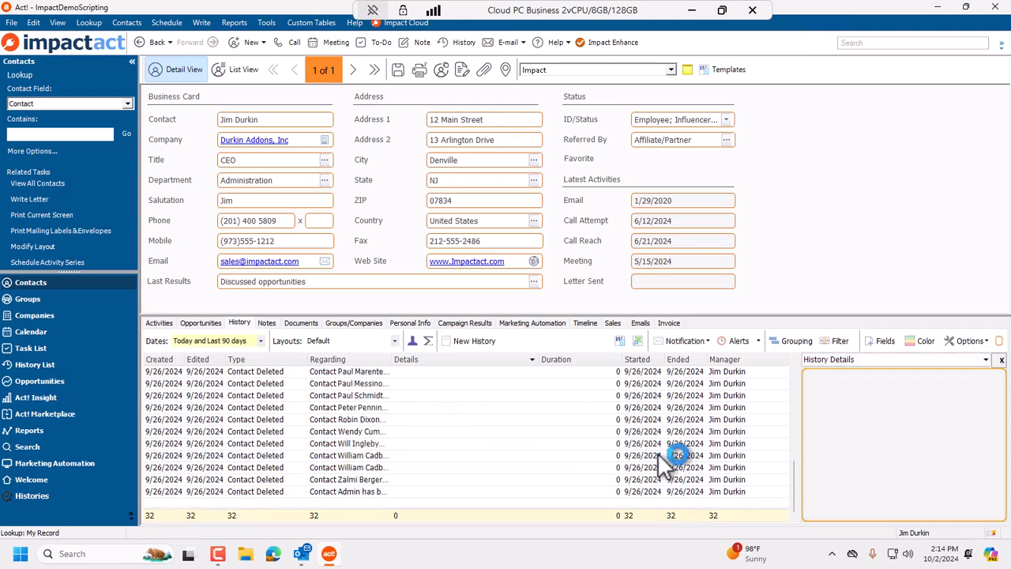
pyautogui.click(443, 442)
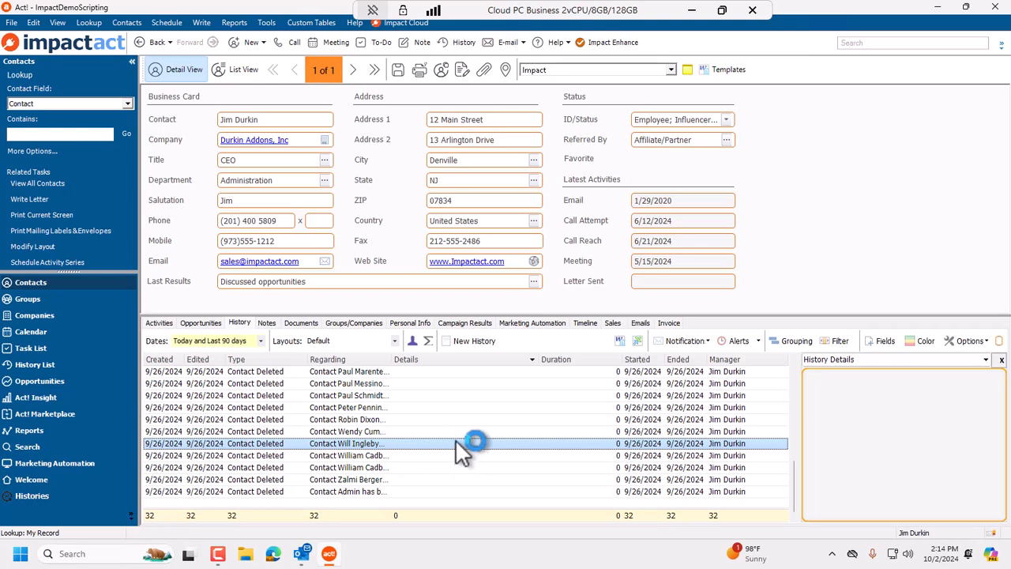
# Switch to the Notes tab and open its preview panel on the Note Details field.
pyautogui.click(266, 323)
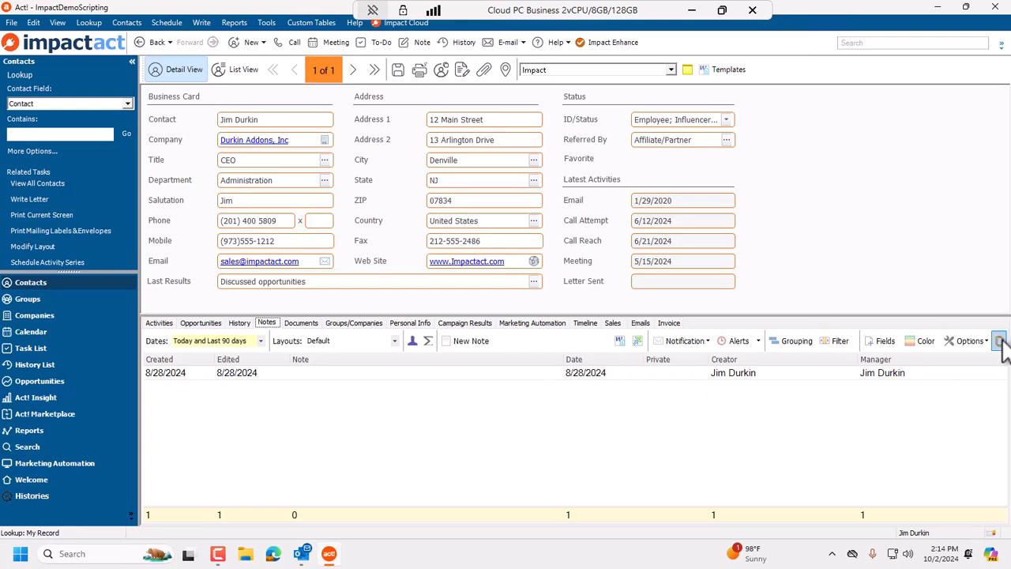
pyautogui.click(1000, 340)
pyautogui.click(986, 360)
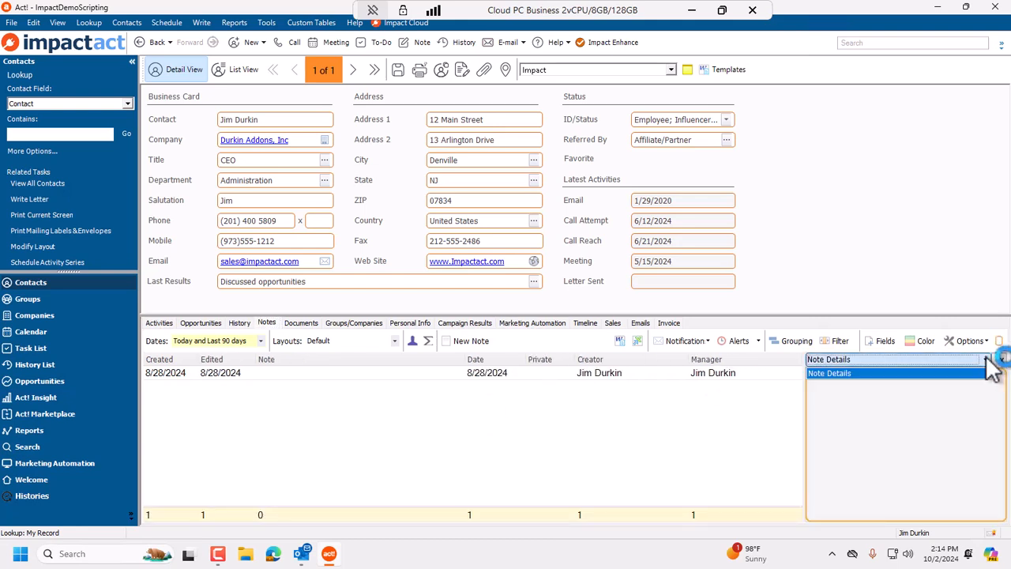
pyautogui.click(609, 372)
pyautogui.click(633, 372)
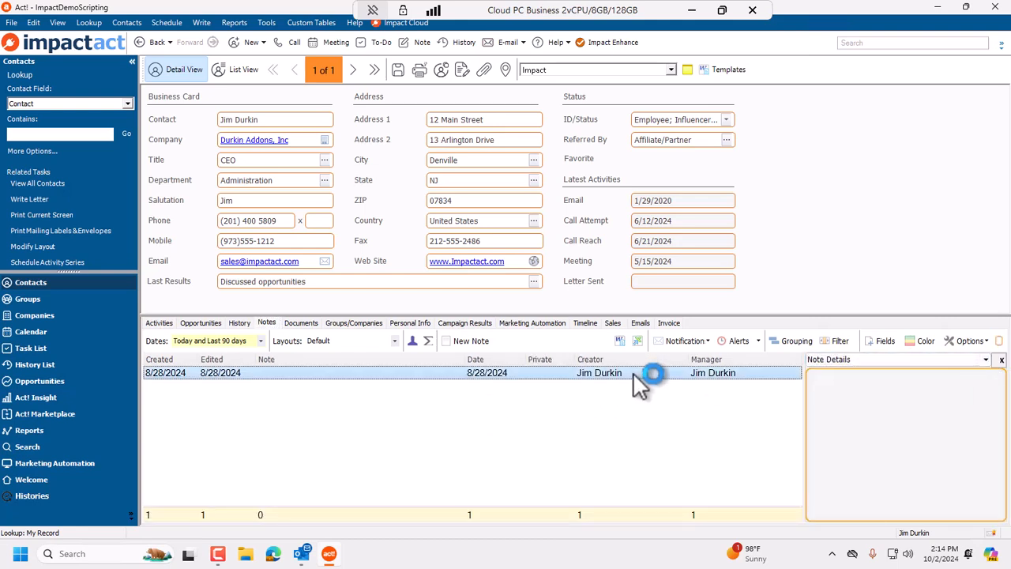
# Set the notes Dates filter to All Dates and preview the note about Act! being the leading CRM.
pyautogui.click(261, 341)
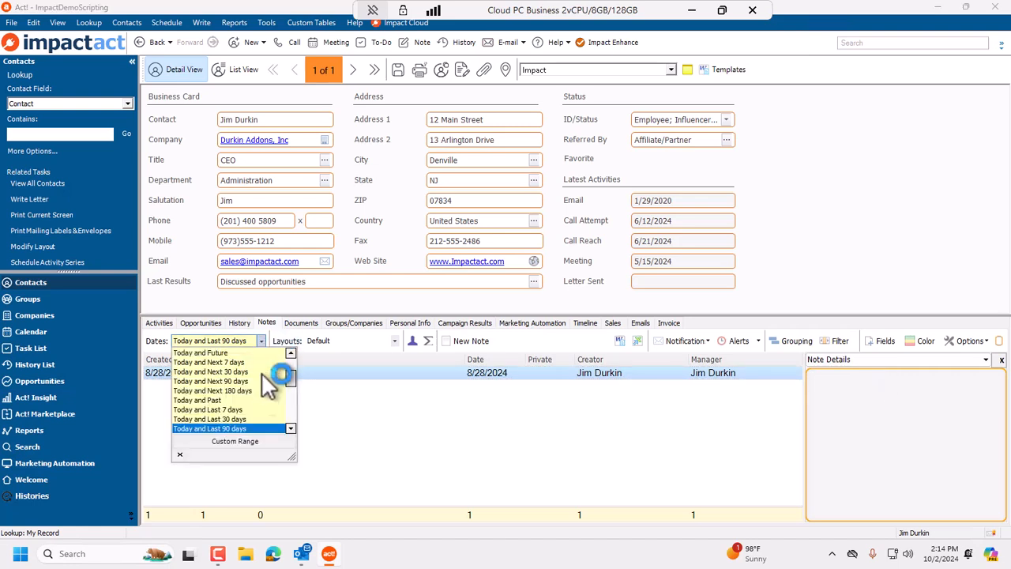
pyautogui.scroll(2, 237, 371)
pyautogui.click(215, 353)
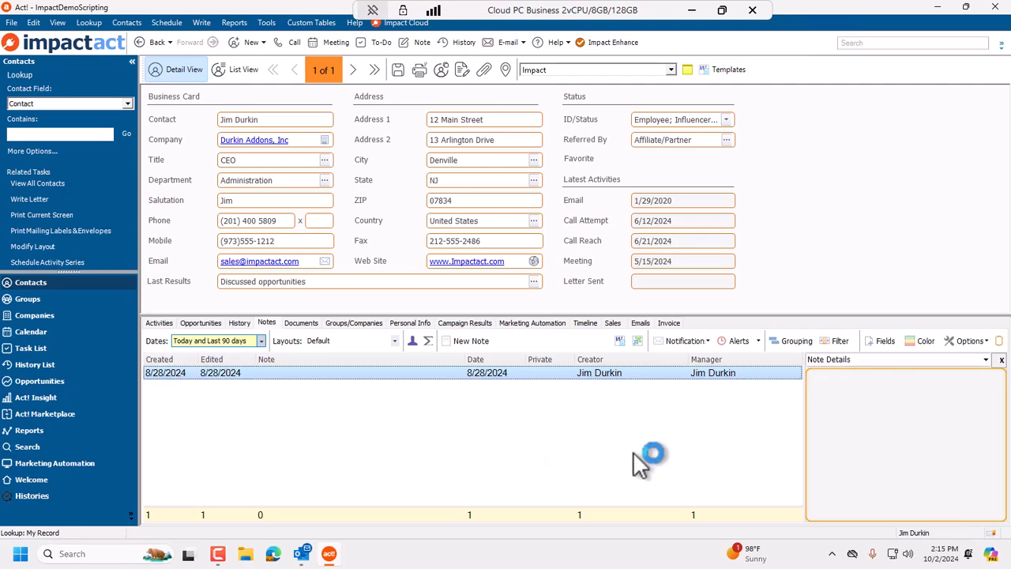
pyautogui.click(615, 432)
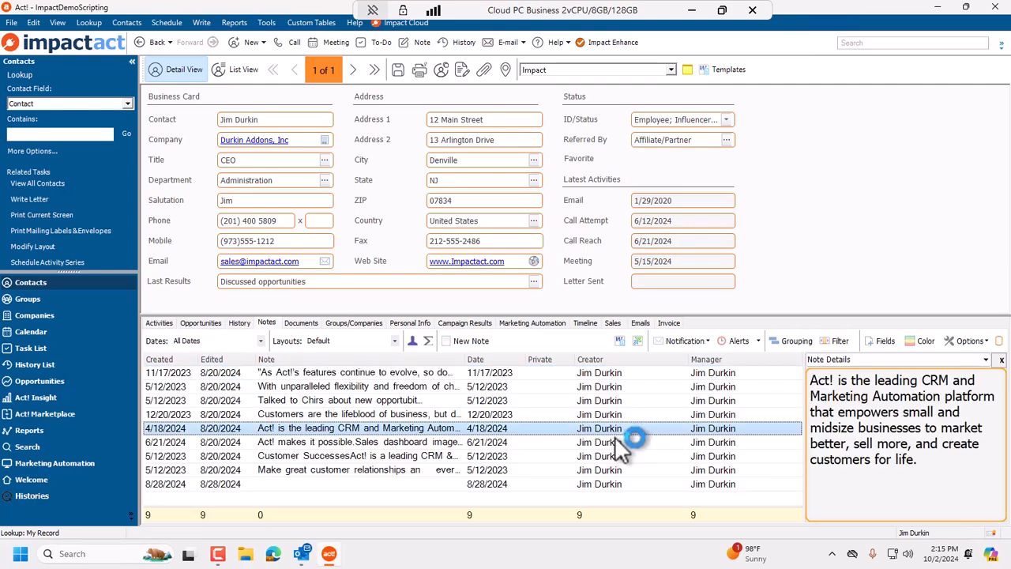
# Close the preview panel, revisit the History and Notes tabs, and set the notes Dates filter to All Dates.
pyautogui.click(1000, 344)
pyautogui.click(241, 324)
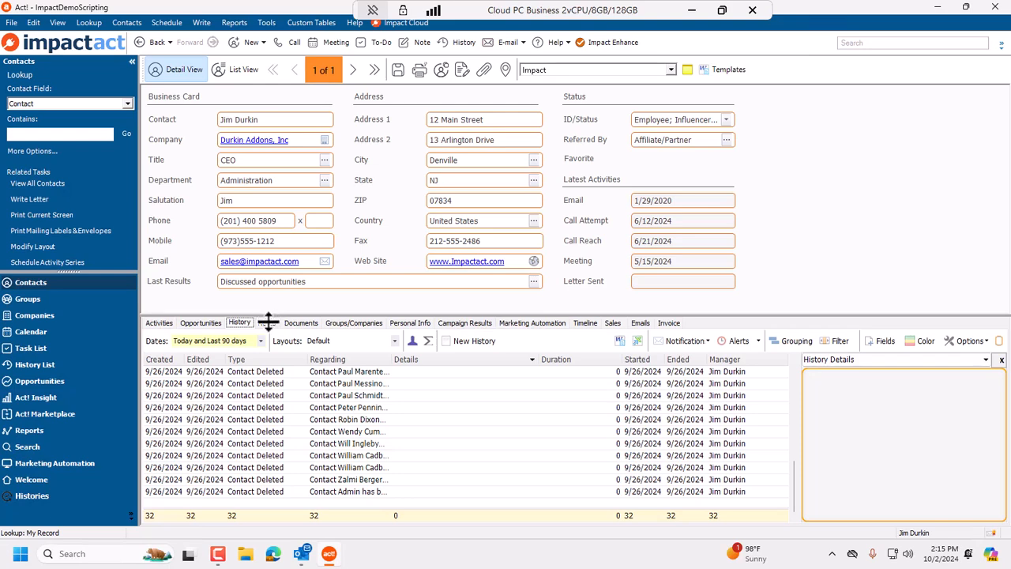
pyautogui.click(268, 323)
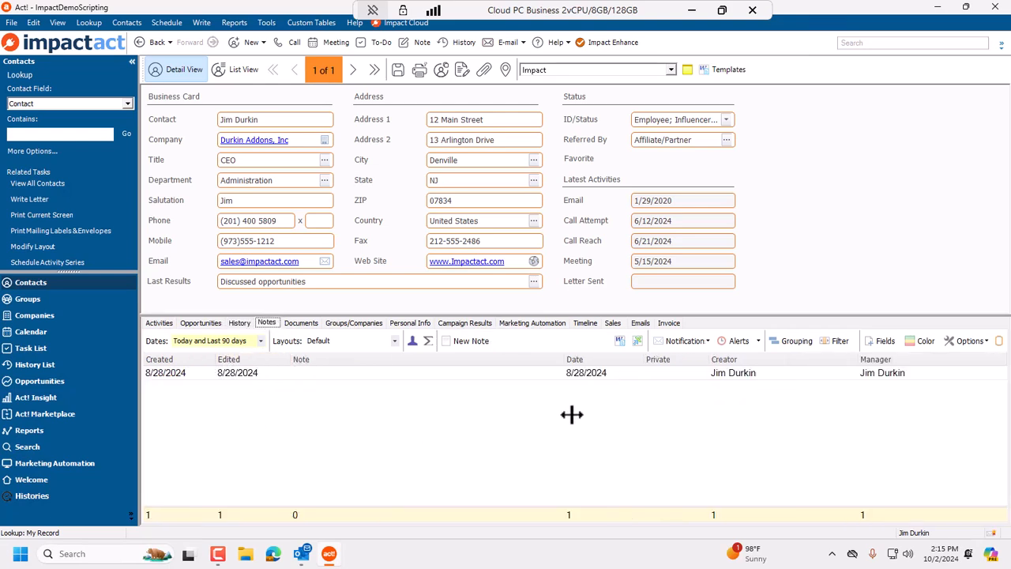
pyautogui.click(261, 341)
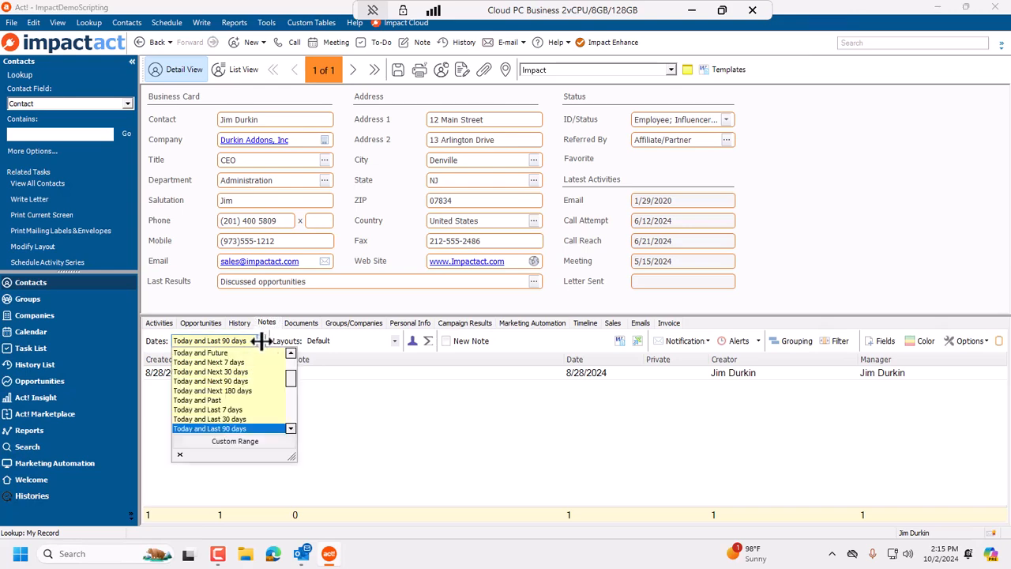
pyautogui.moveTo(292, 381); pyautogui.dragTo(291, 357)
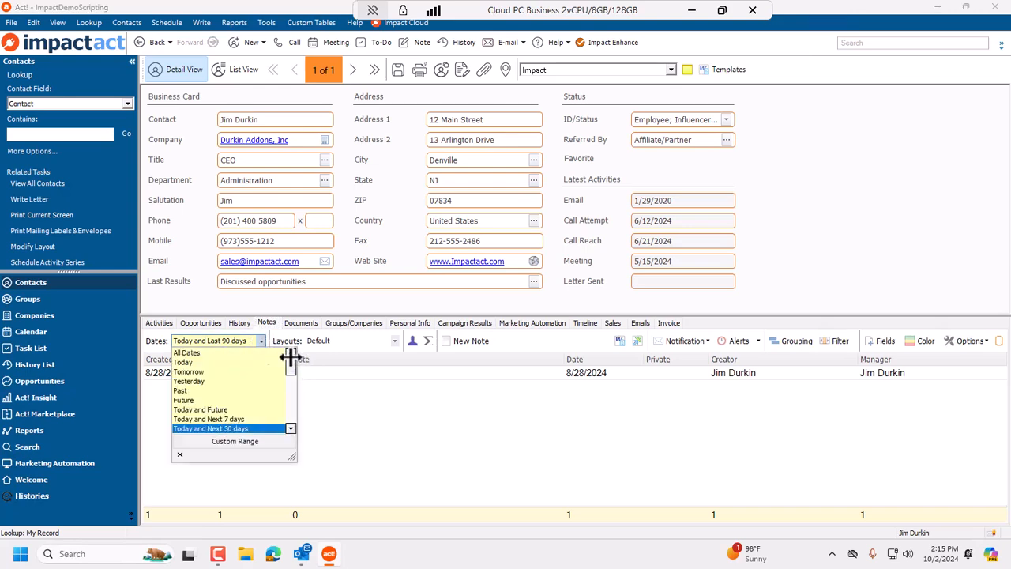
pyautogui.click(222, 353)
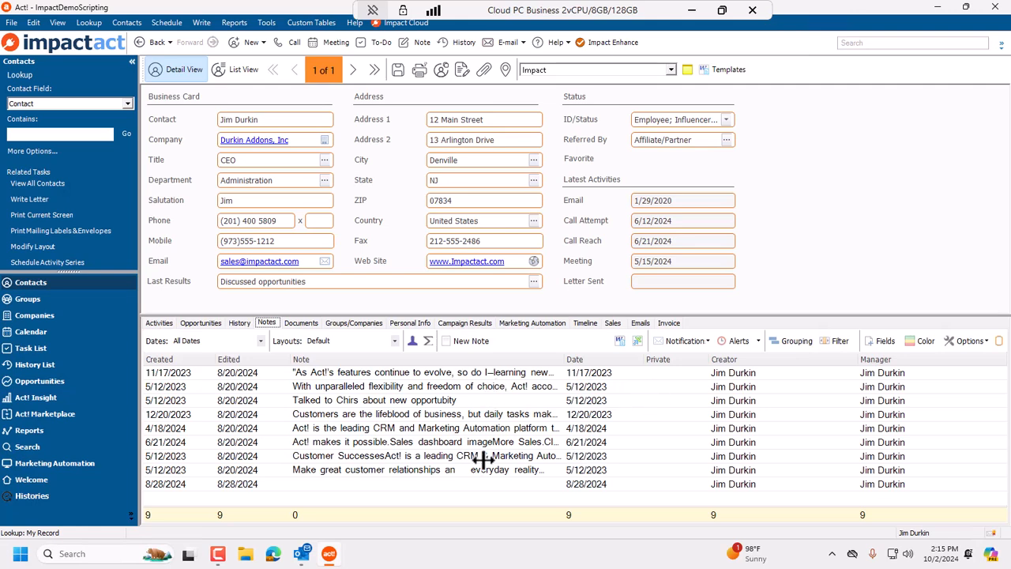
# Reopen the Notes preview panel, set the Dates filter to All Dates, and step through the notes to preview each.
pyautogui.click(999, 341)
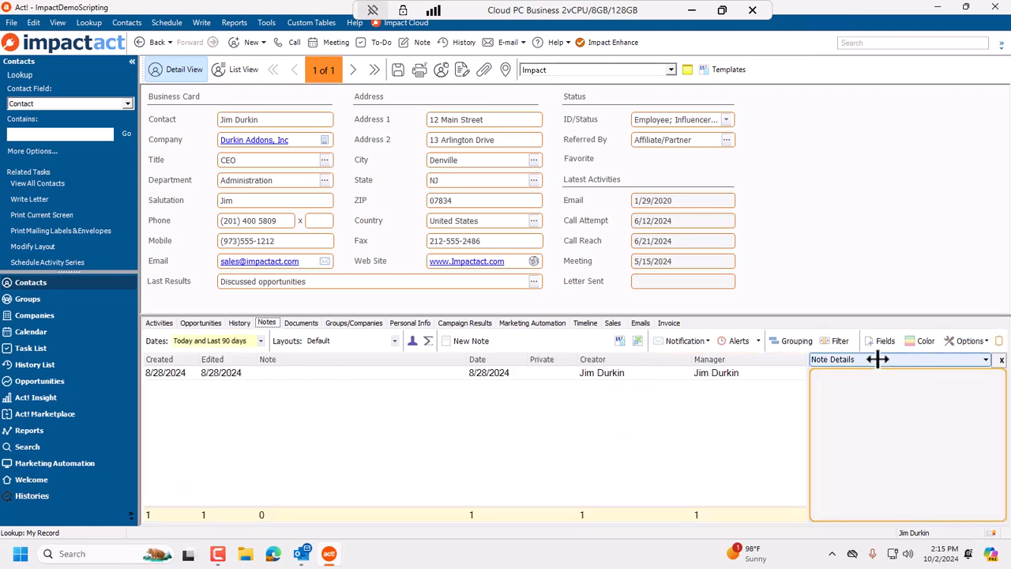
pyautogui.click(248, 340)
pyautogui.scroll(3, 239, 365)
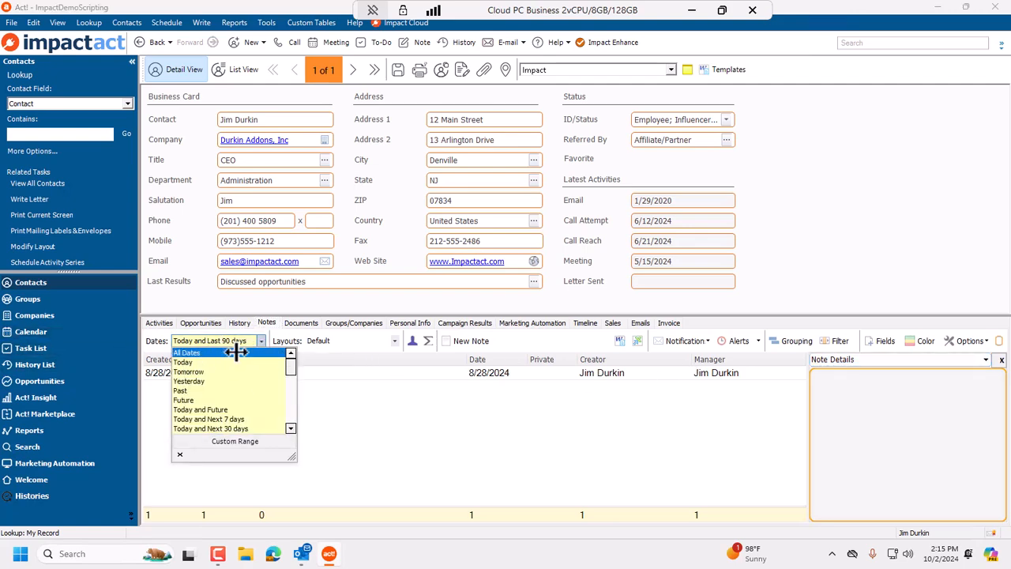
pyautogui.click(230, 353)
pyautogui.click(641, 429)
pyautogui.press('Down')
pyautogui.press('Down')
pyautogui.press('Down')
pyautogui.press('Down')
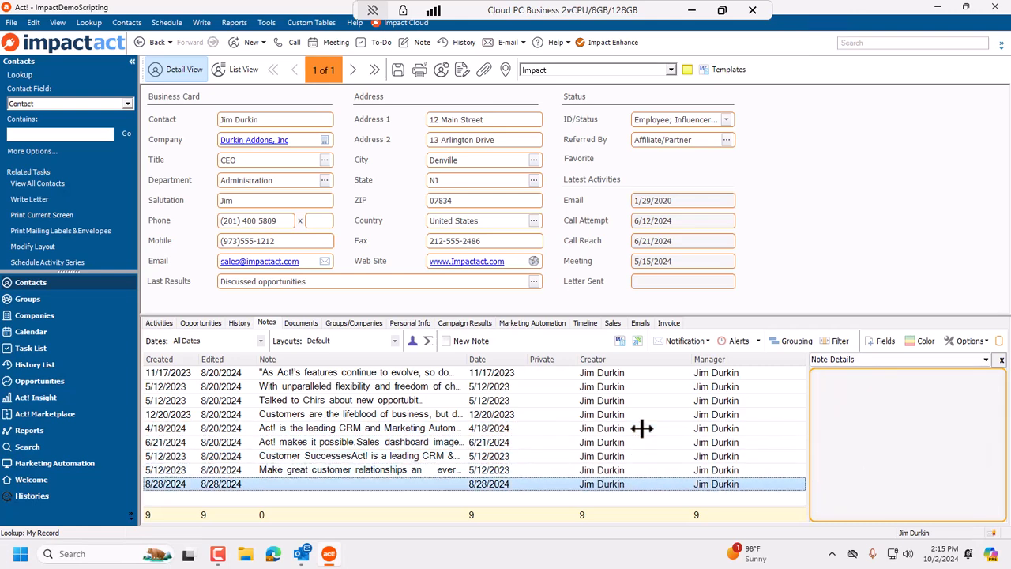
pyautogui.press('Up')
pyautogui.press('Up')
pyautogui.press('Up')
pyautogui.press('Up')
# Switch to the Opportunities tab, open its preview panel on the What is their pain field, and preview the YJBikes-Nevada Plant opportunity.
pyautogui.click(208, 321)
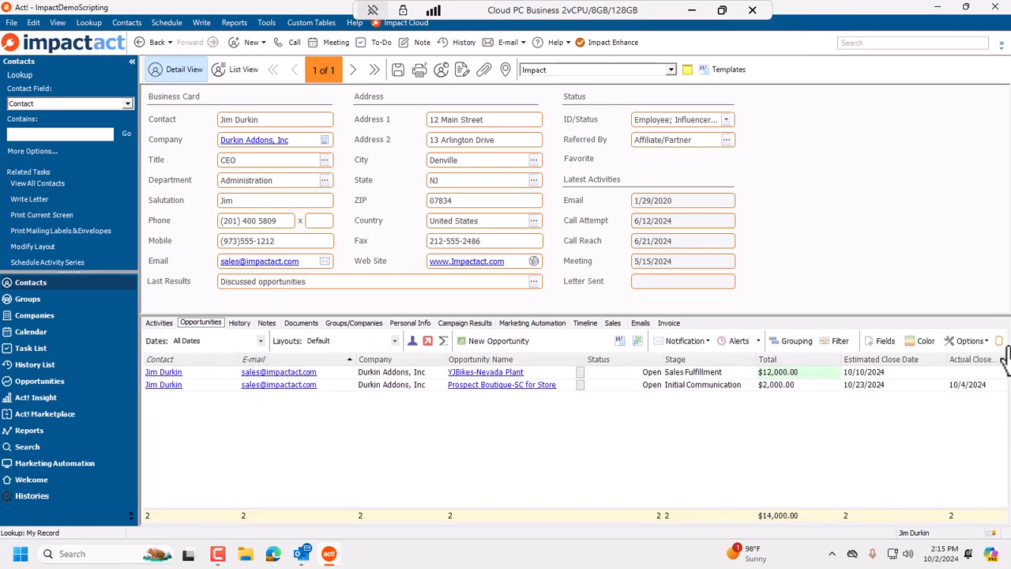
pyautogui.click(999, 341)
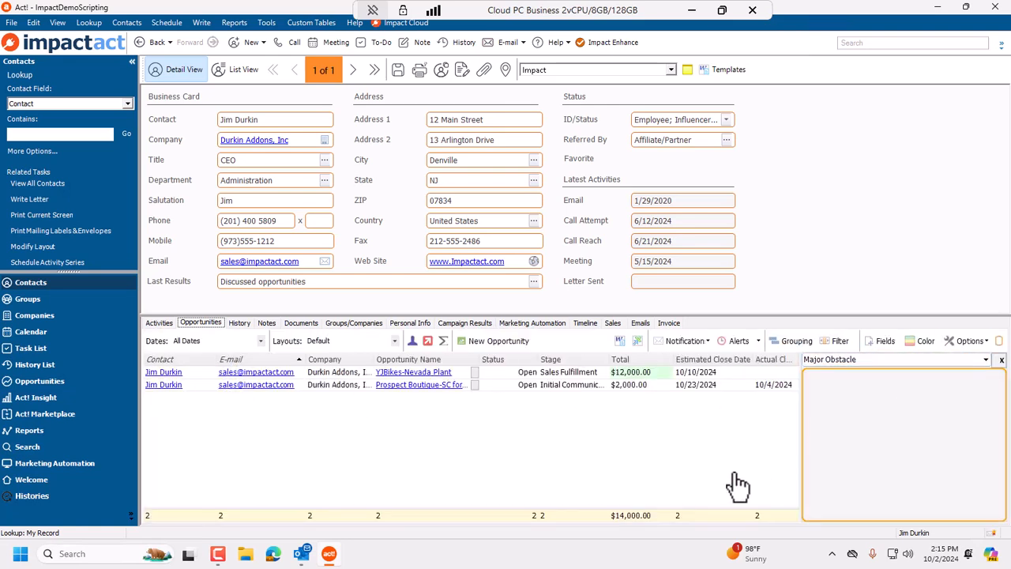
pyautogui.click(867, 360)
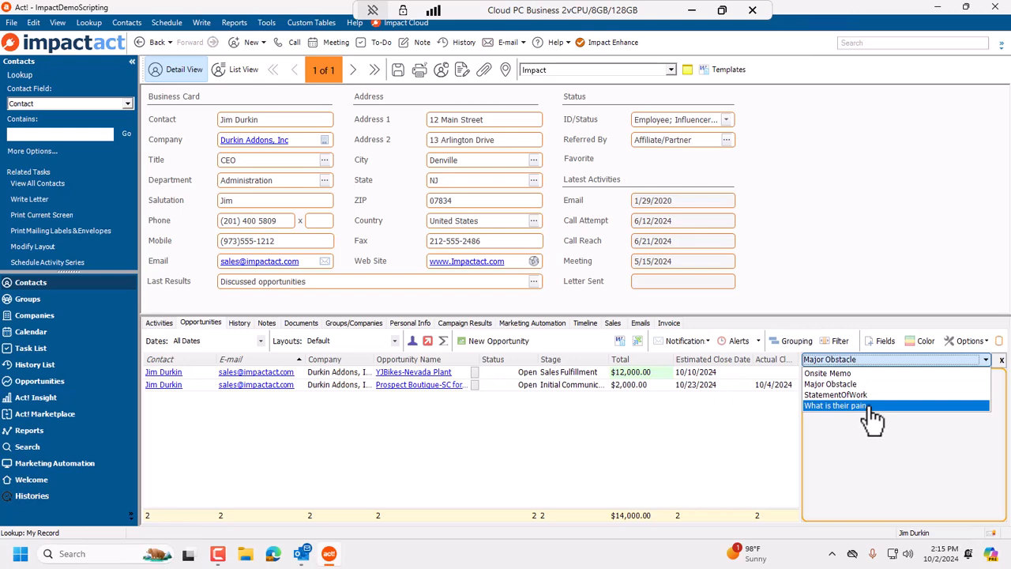
pyautogui.click(869, 405)
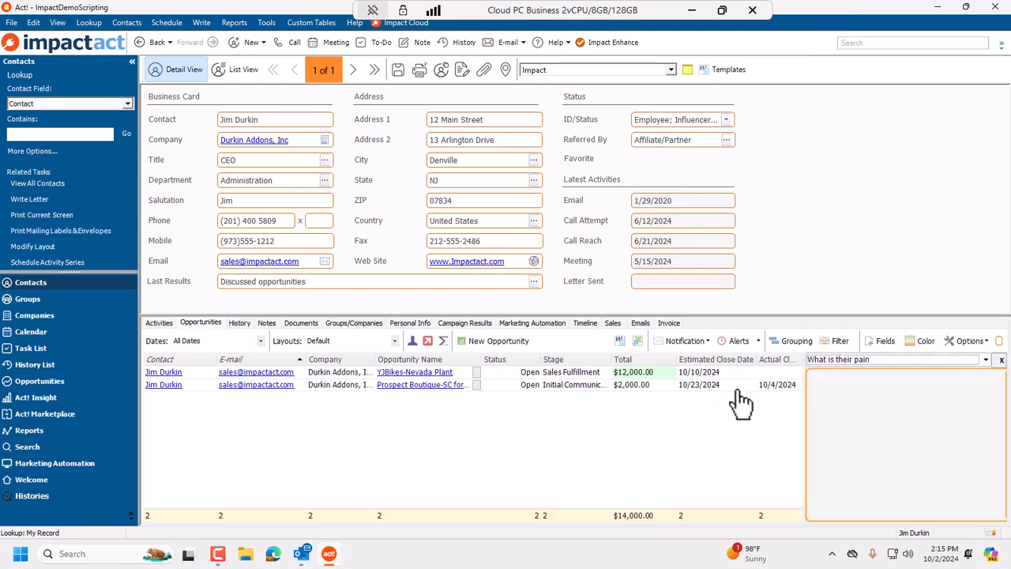
pyautogui.click(737, 387)
pyautogui.press('Up')
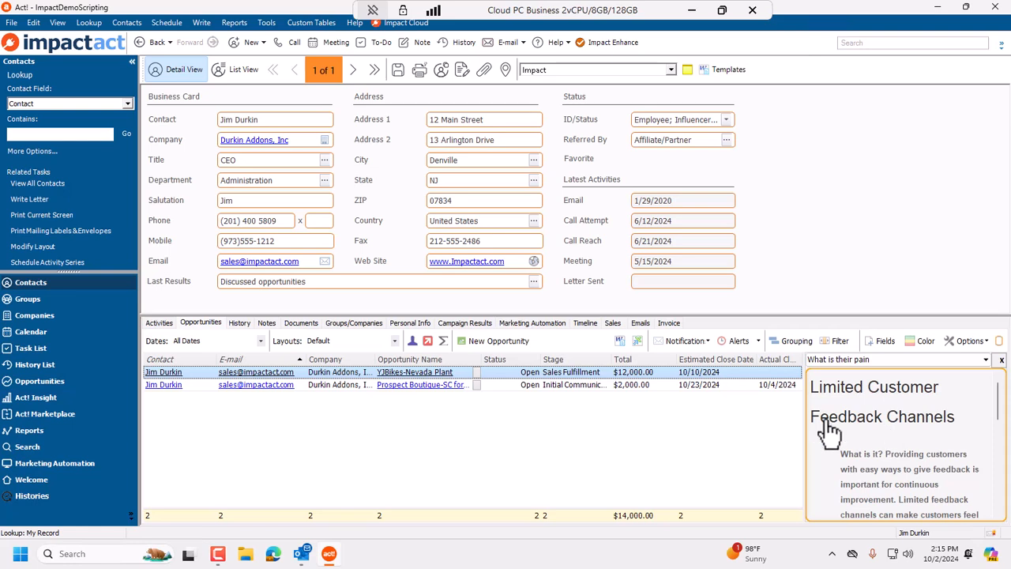
# Open the Opportunities list.
pyautogui.click(55, 381)
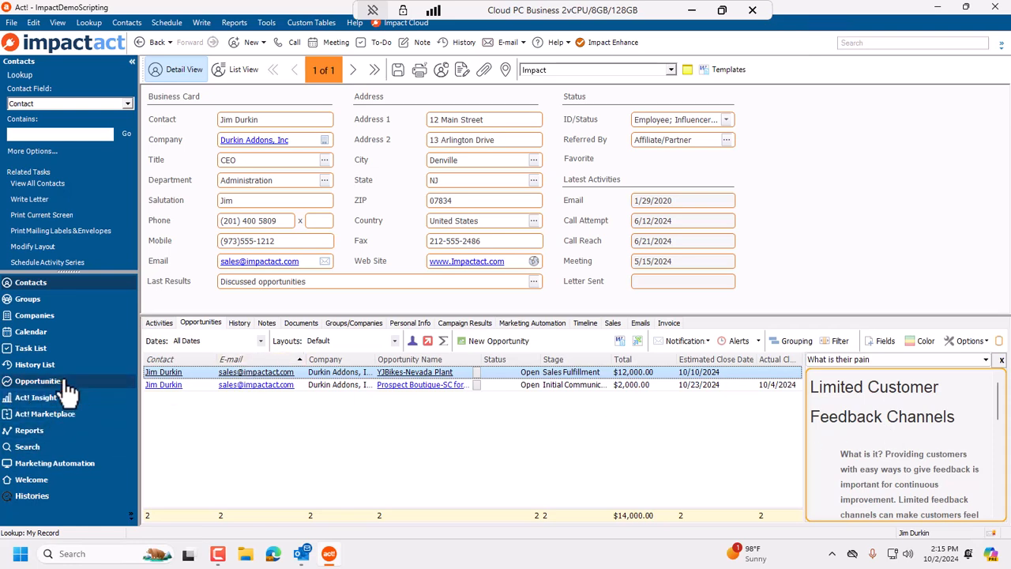